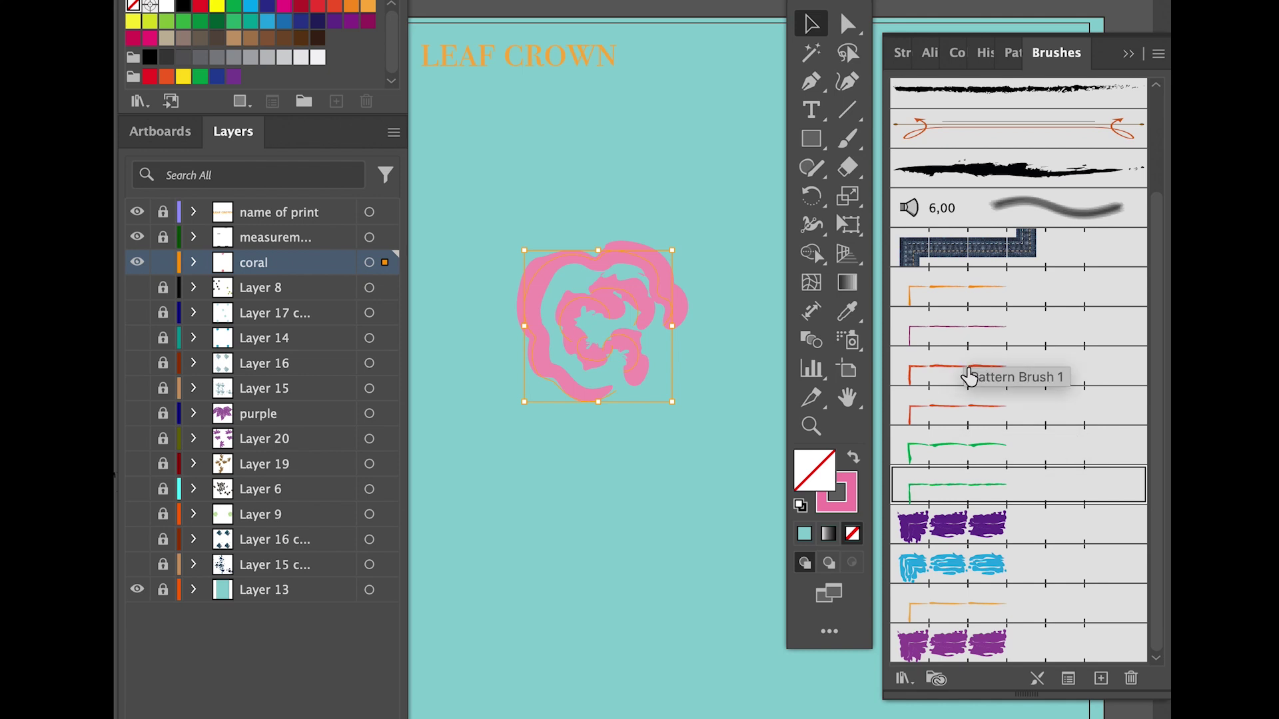
- Try the denim pattern brush on the pink rose stroke, then apply Pattern Brush 6 instead
left_click(982, 254)
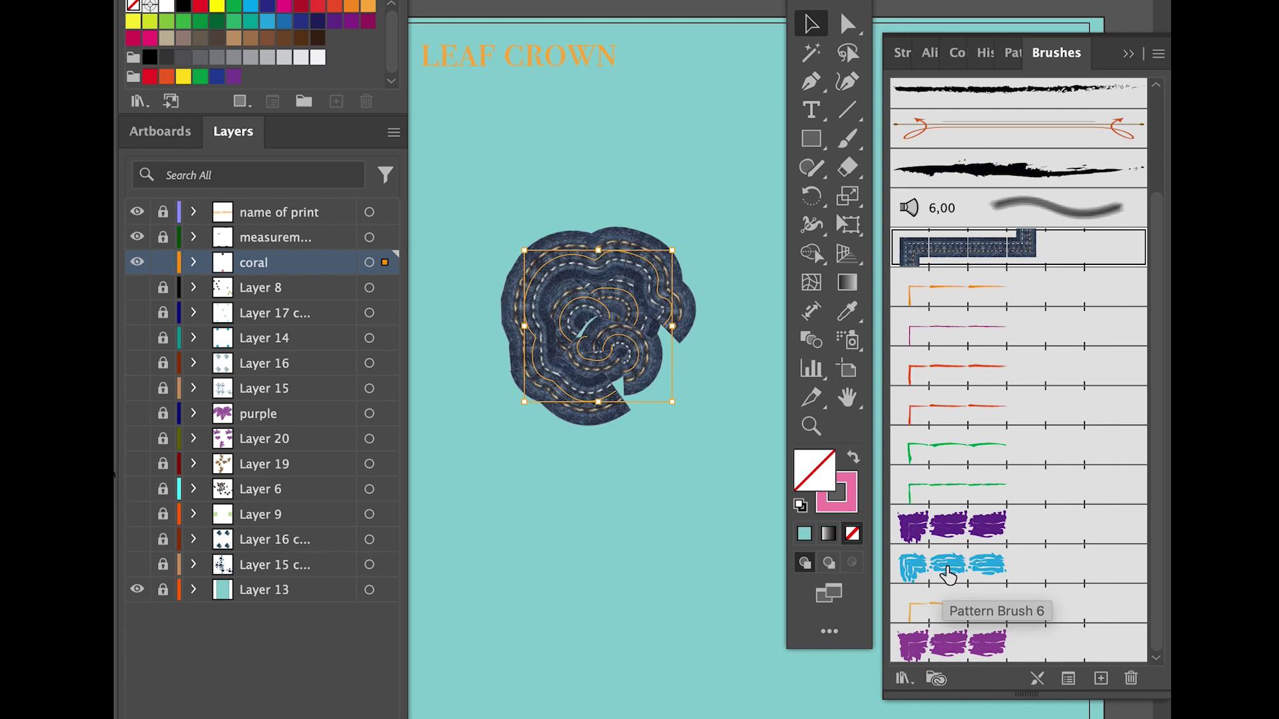
left_click(949, 573)
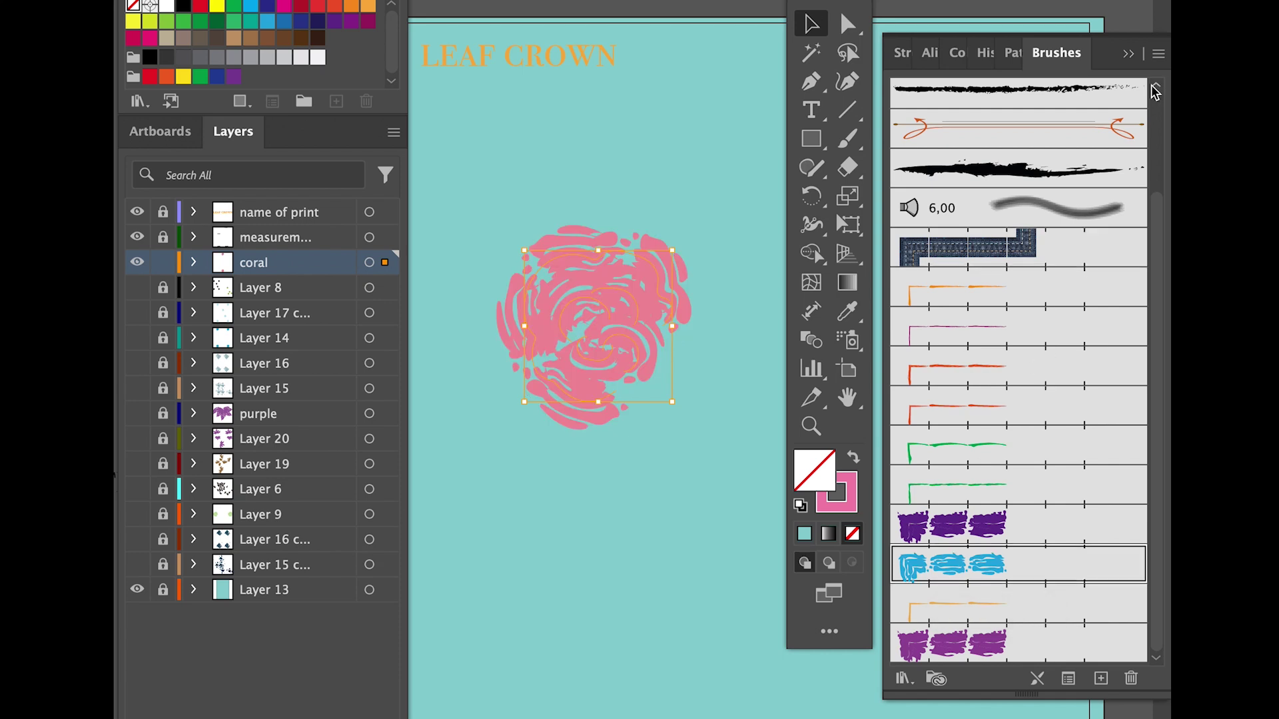
- Increase the rose's stroke weight to 6 pt
mouse_move(1165, 67)
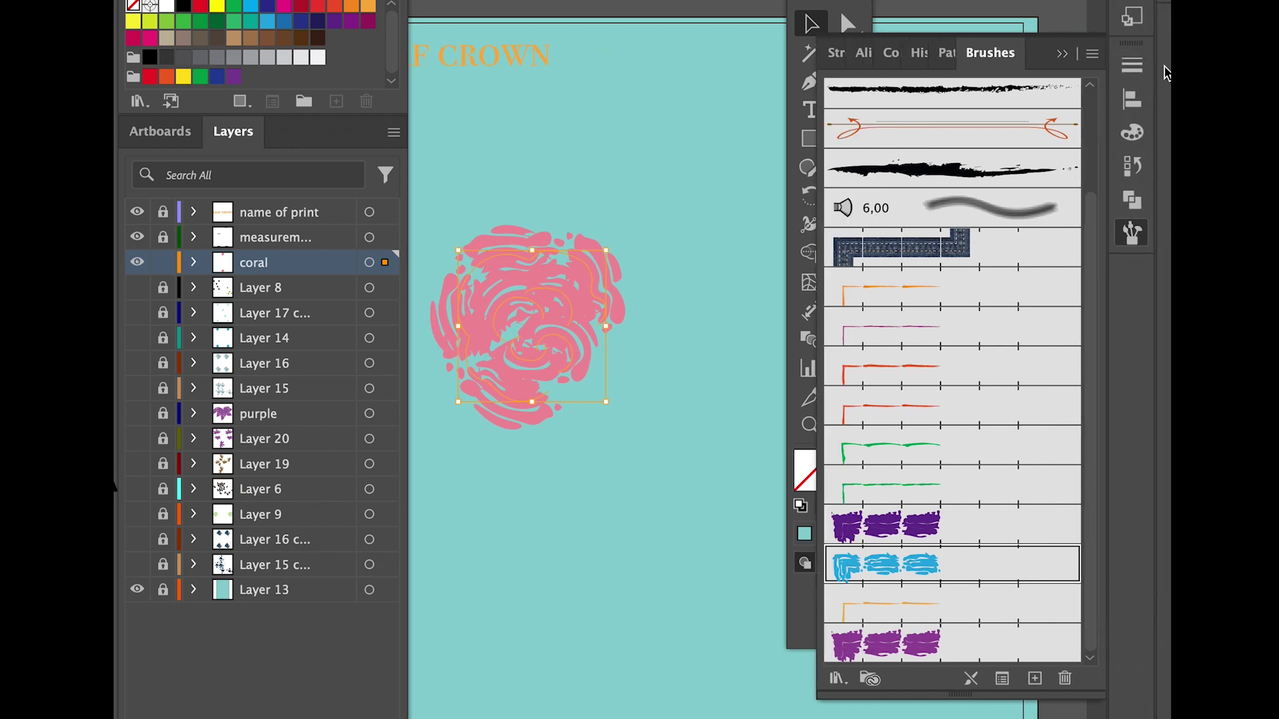
left_click(1134, 70)
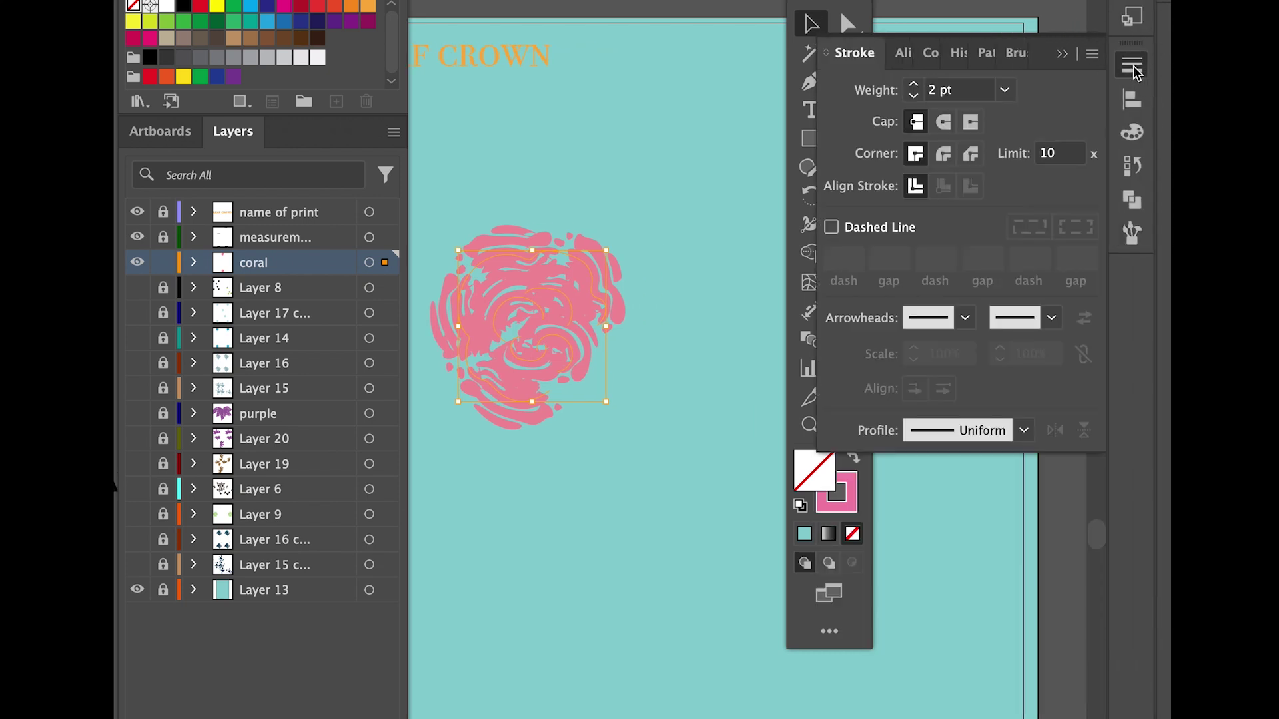
left_click(914, 84)
left_click(914, 85)
left_click(914, 85)
left_click(914, 85)
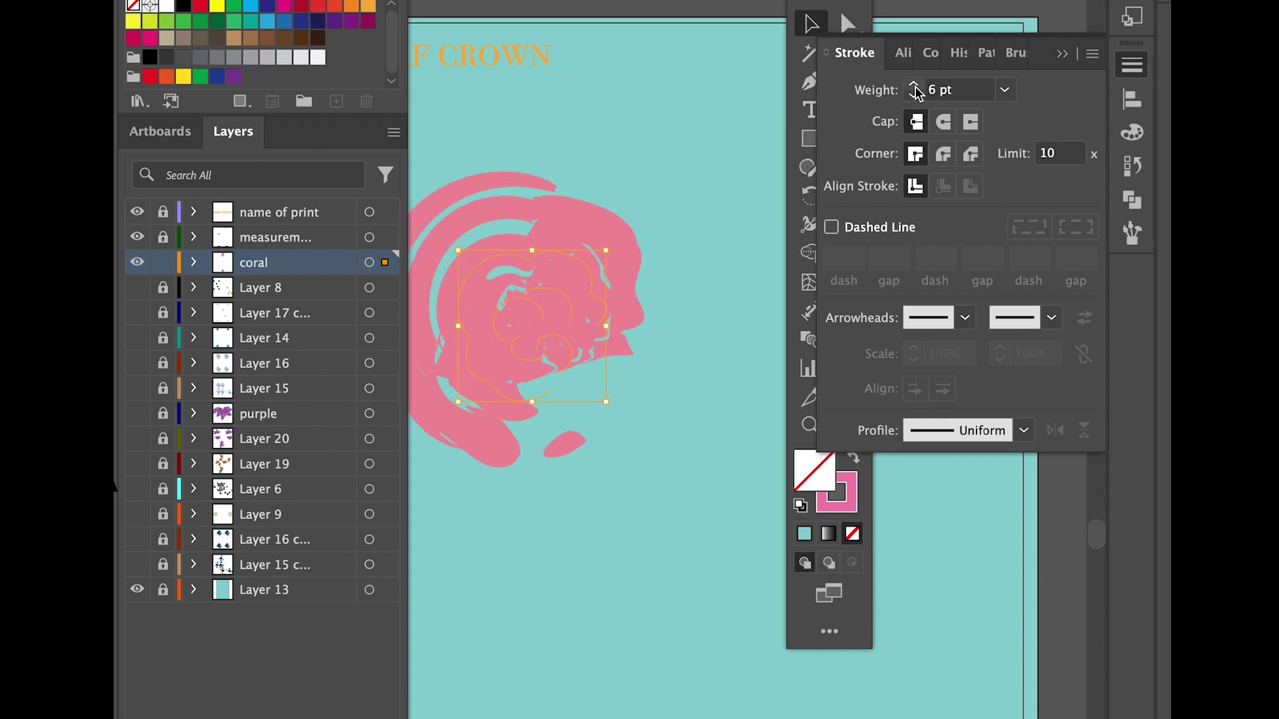
- Reduce the rose's stroke weight to 2 pt
left_click_drag(622, 205, 706, 188)
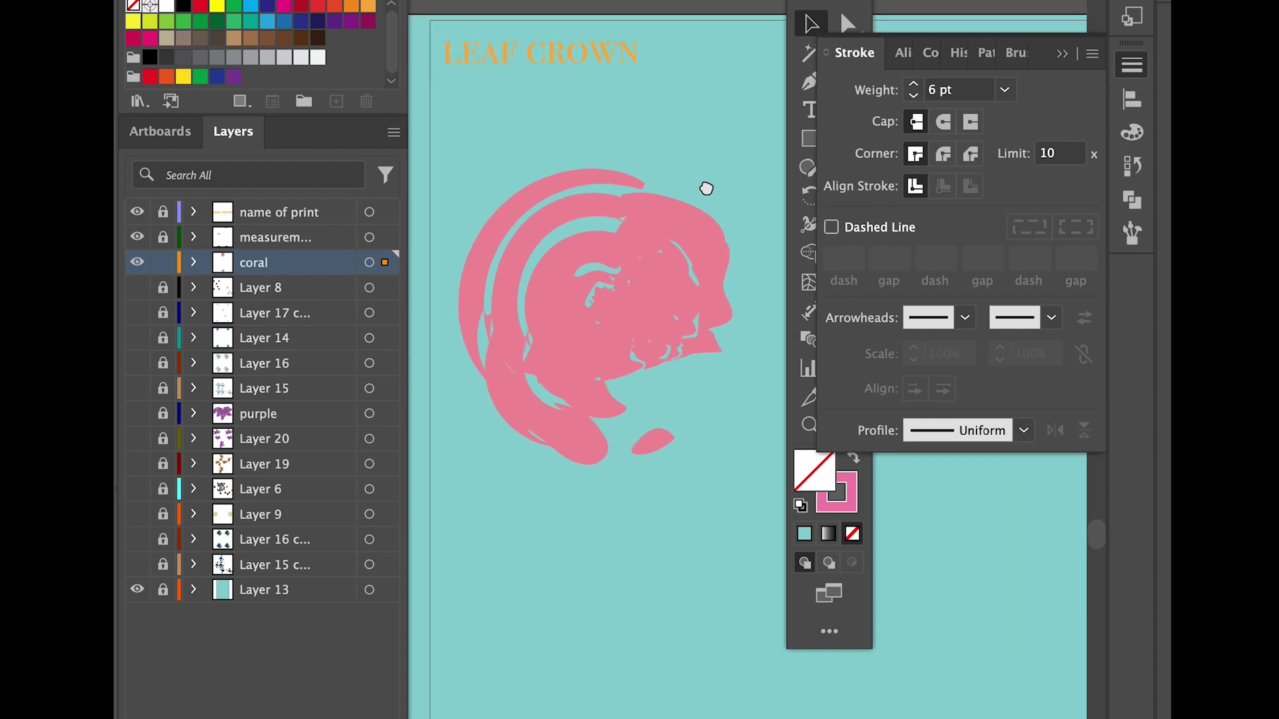
left_click(914, 97)
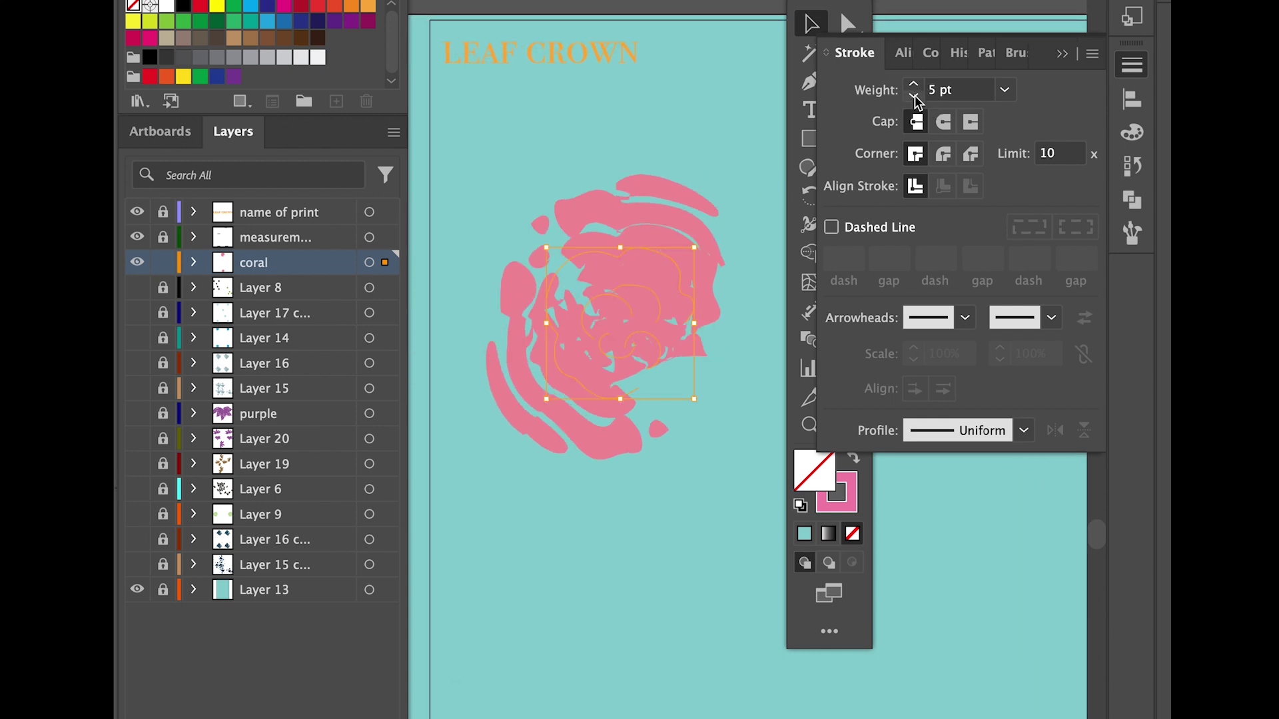
left_click(914, 97)
left_click(913, 97)
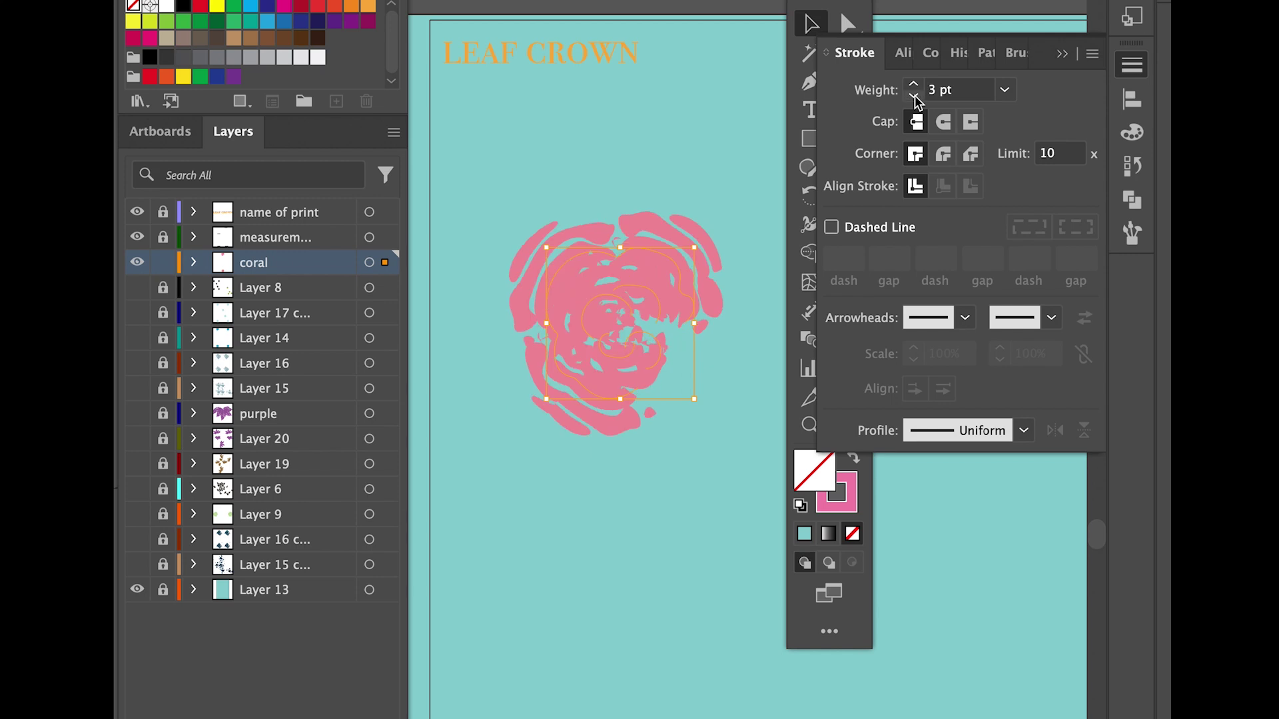
left_click(914, 97)
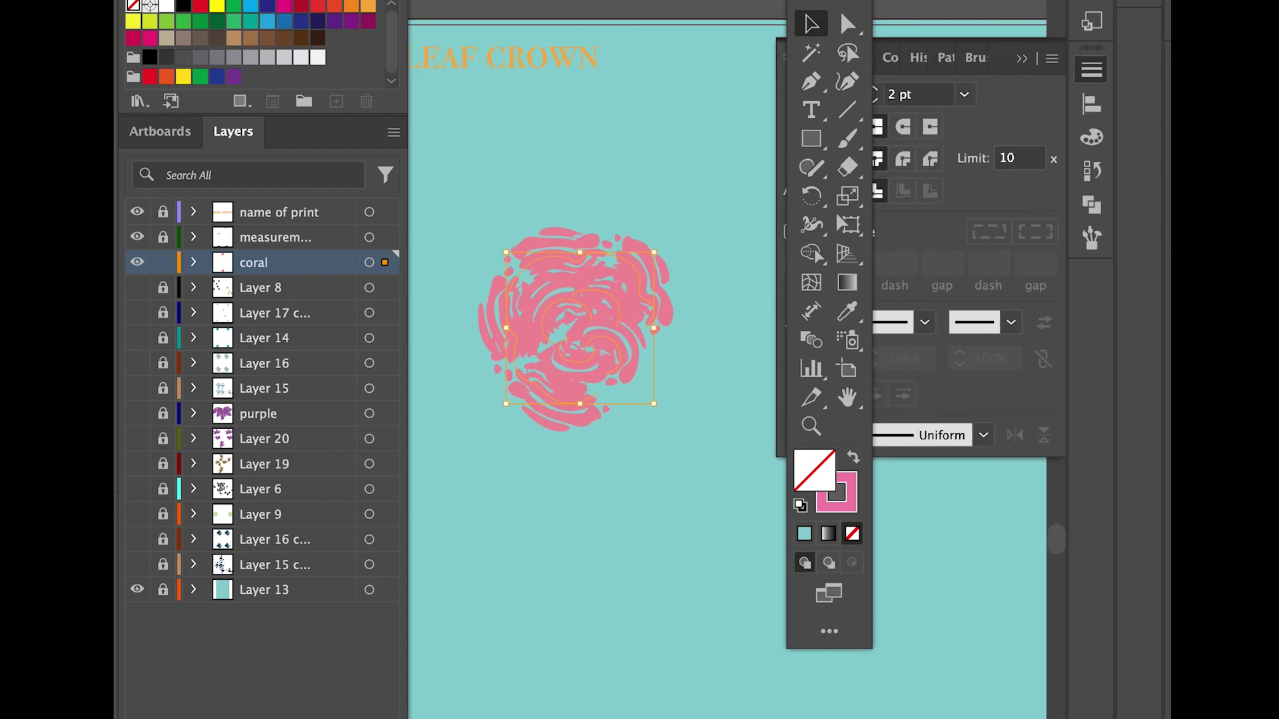
left_click_drag(841, 10, 742, 20)
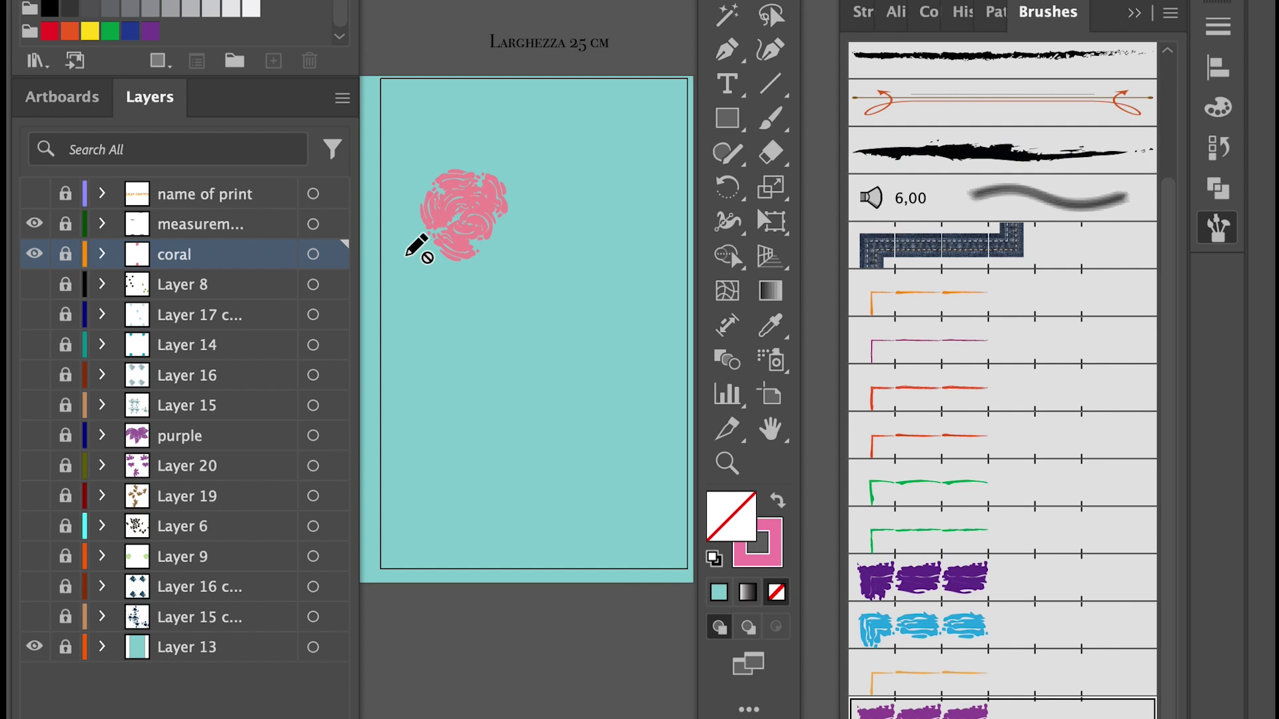
- Unlock the measurements layer and replace the word "Larghezza" with "Width" in the label above the artboard
left_click(34, 194)
left_click(34, 194)
left_click(66, 224)
left_click(197, 231)
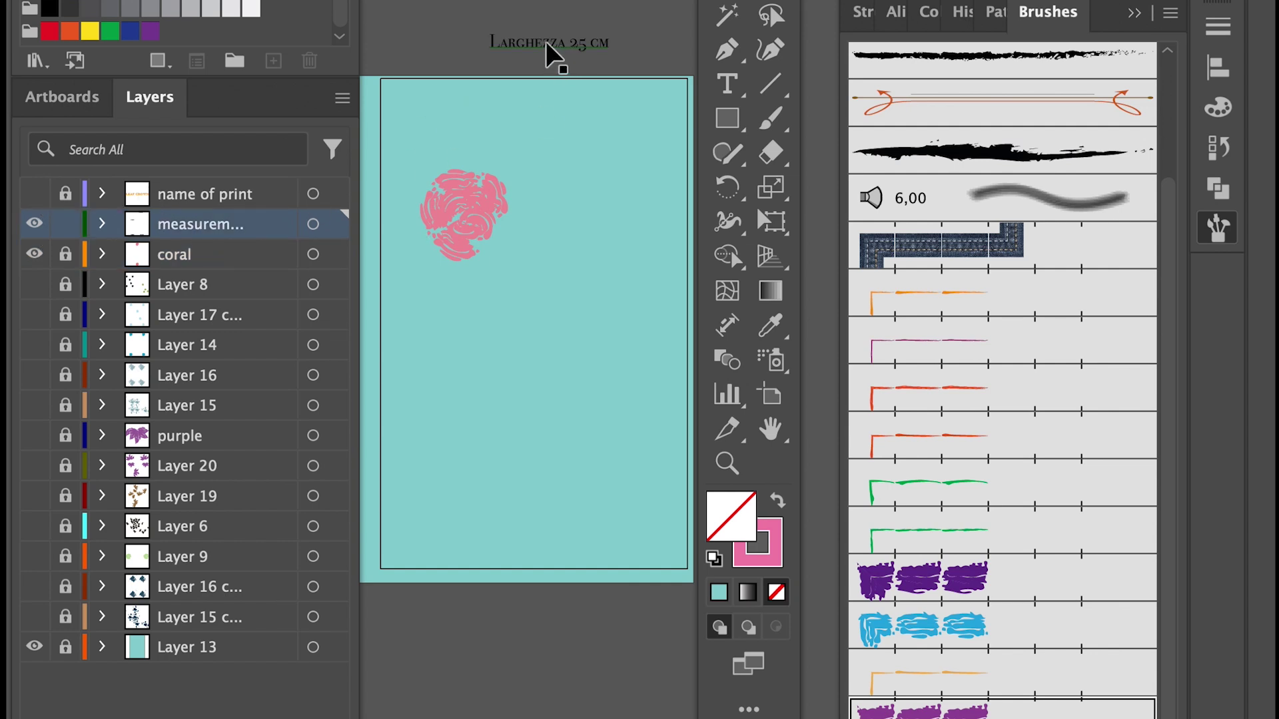
left_click(732, 85)
left_click_drag(567, 43, 484, 41)
type("Width")
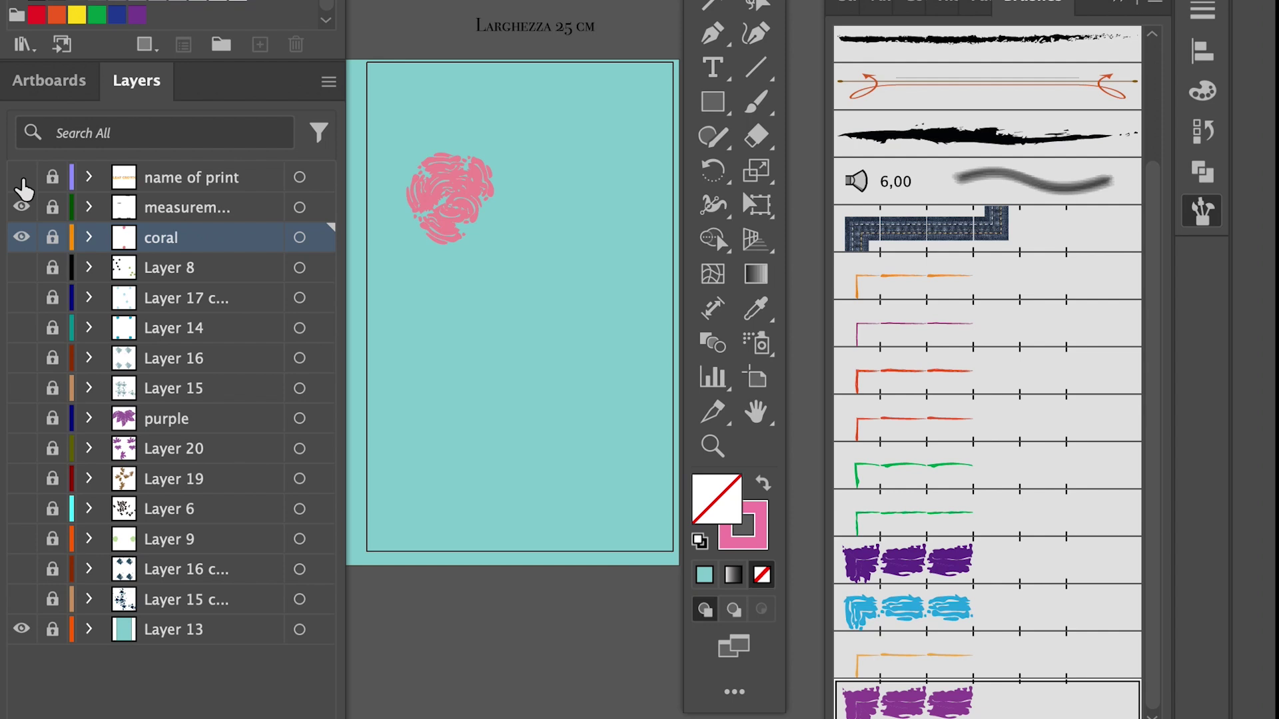
left_click(52, 211)
left_click(183, 213)
key("t")
left_click_drag(554, 27, 471, 26)
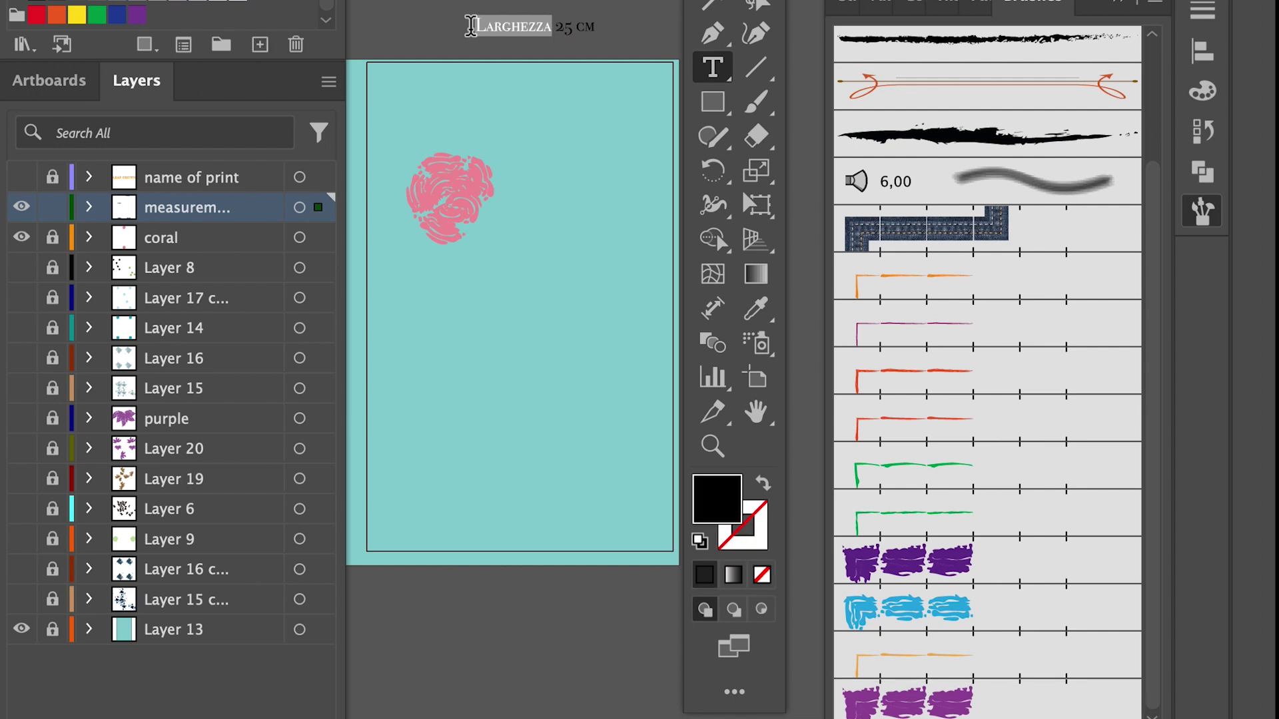
type("Width")
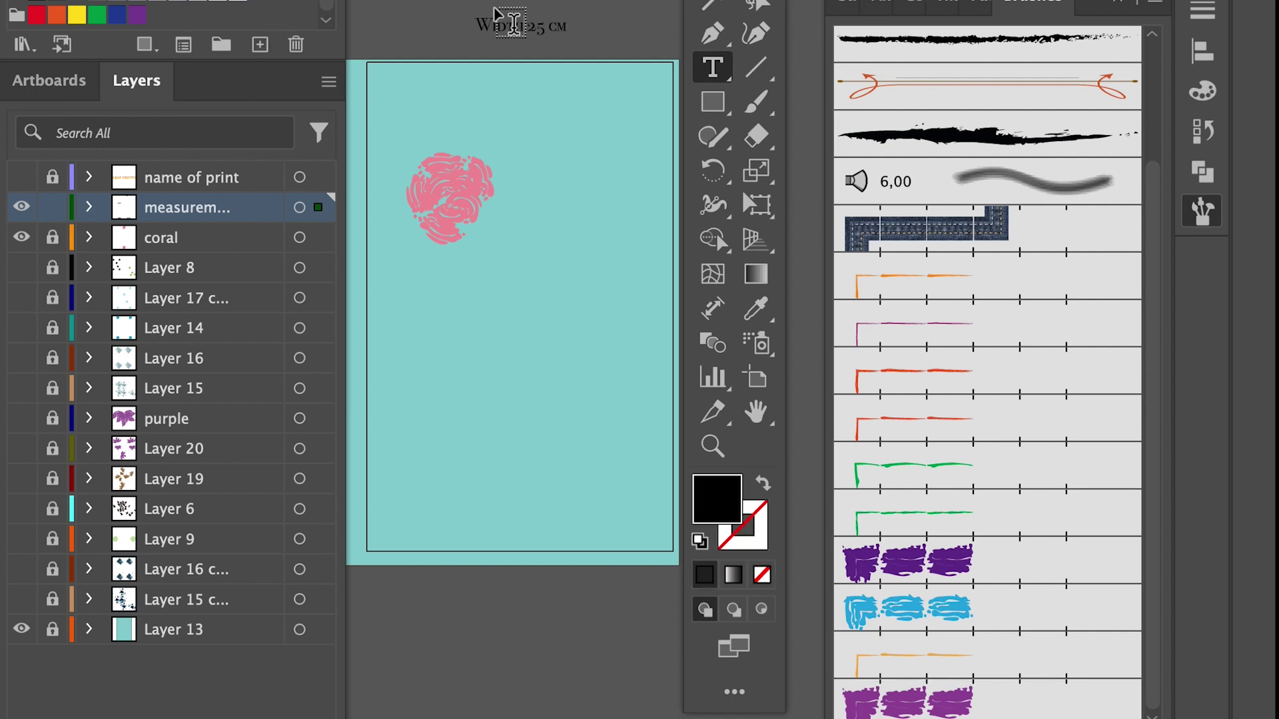
key("Escape")
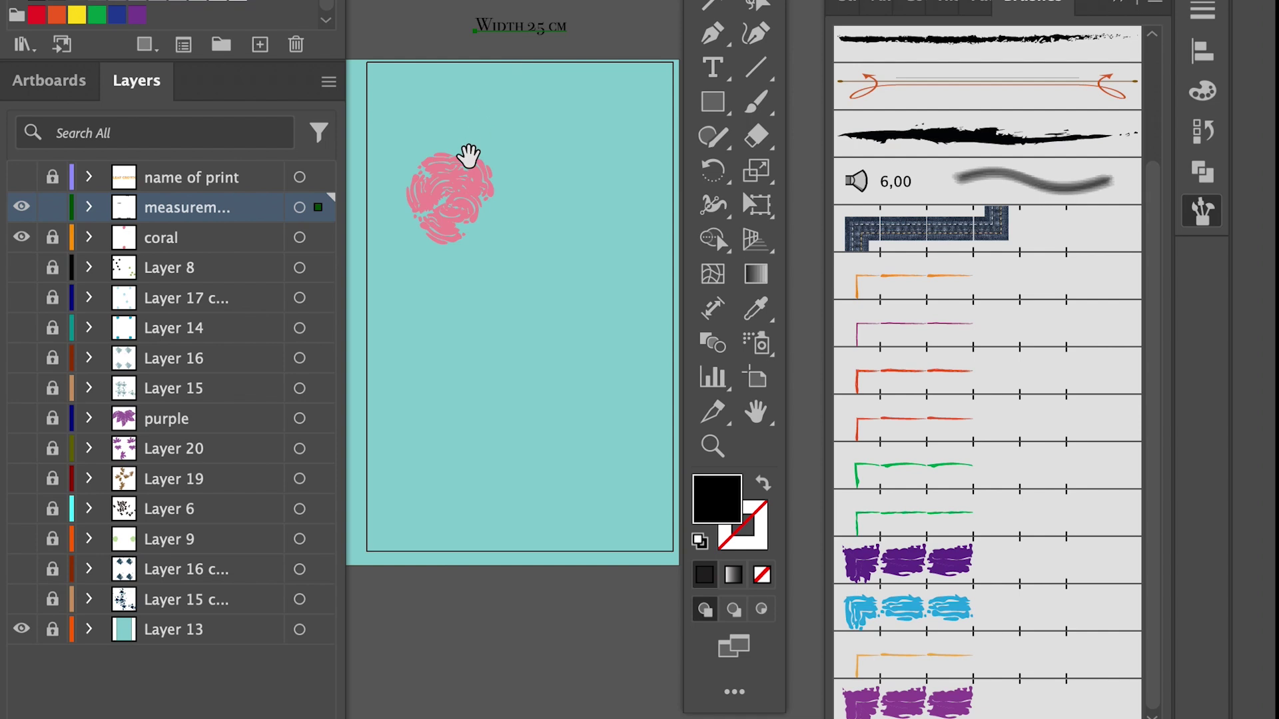
- Replace "Altezza" with "Height" in the label beside the artboard and lock the measurements layer
scroll(468, 157, "left", 5)
scroll(469, 156, "down", 3)
left_click(467, 154)
left_click(726, 78)
left_click_drag(485, 148, 405, 148)
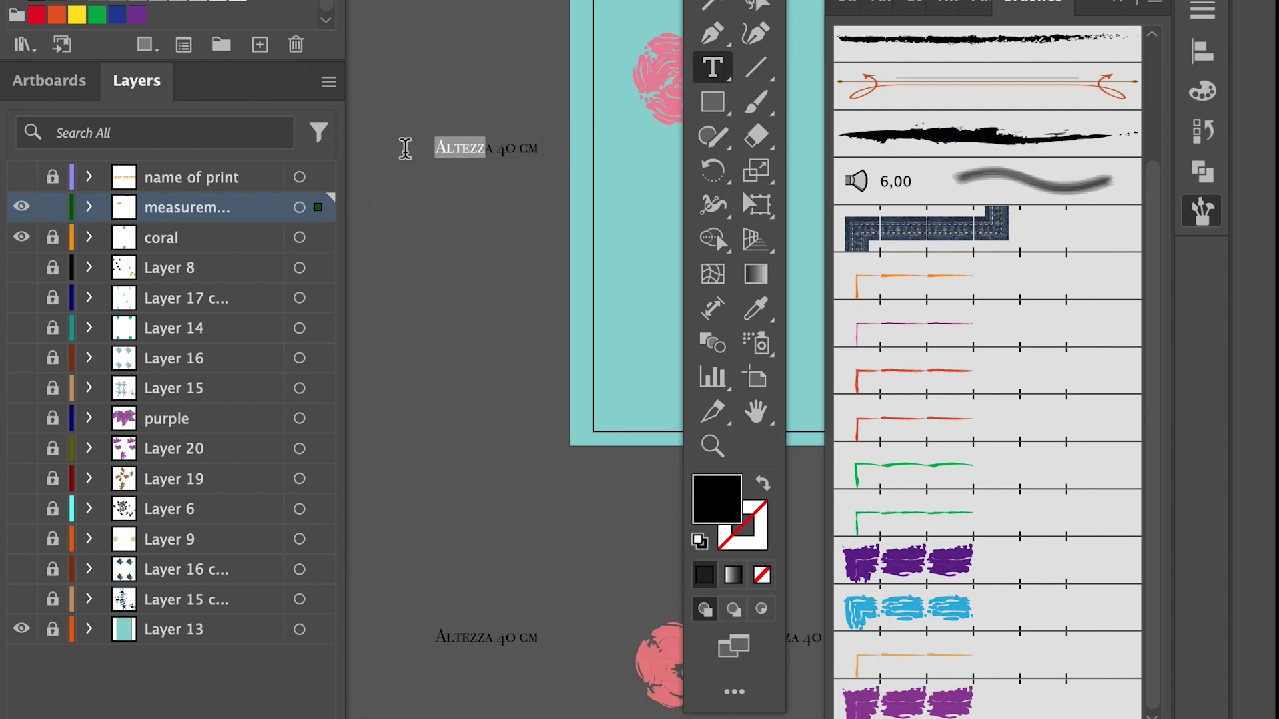
type("Height")
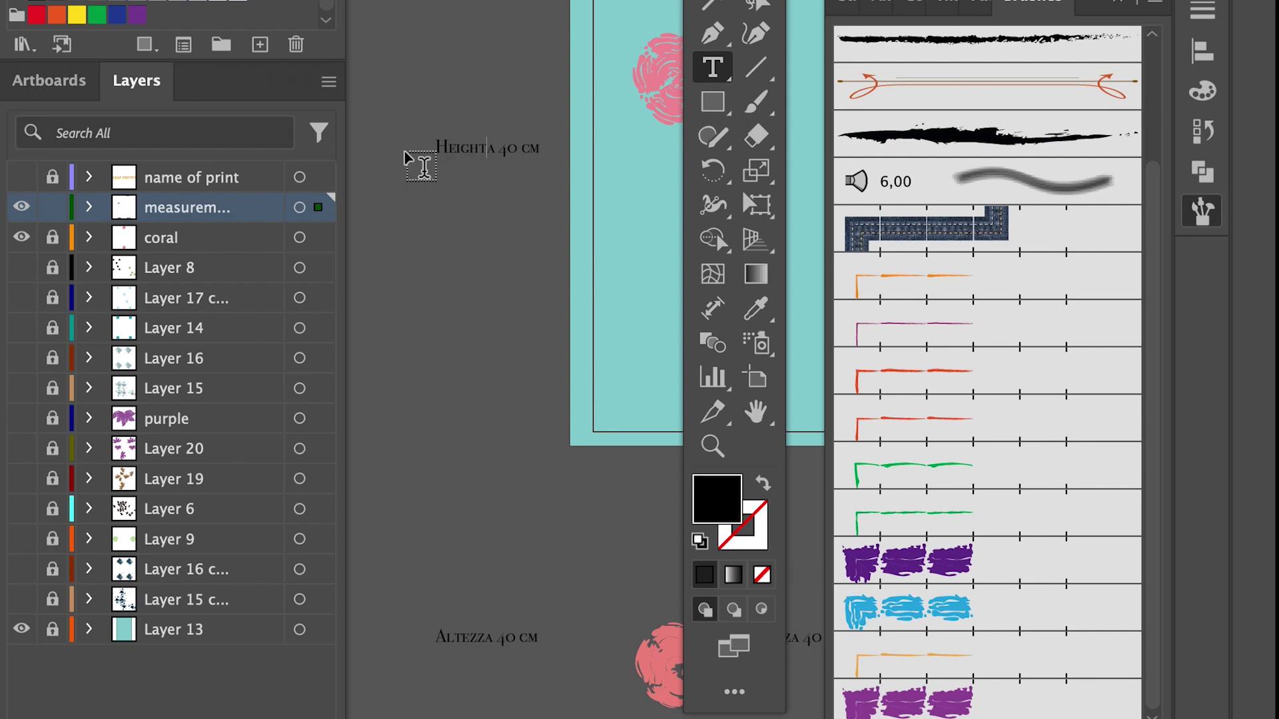
key("Delete")
left_click(51, 207)
- Select the rose on the coral layer and reposition it slightly within the artboard's upper-left area
left_click_drag(500, 240, 308, 302)
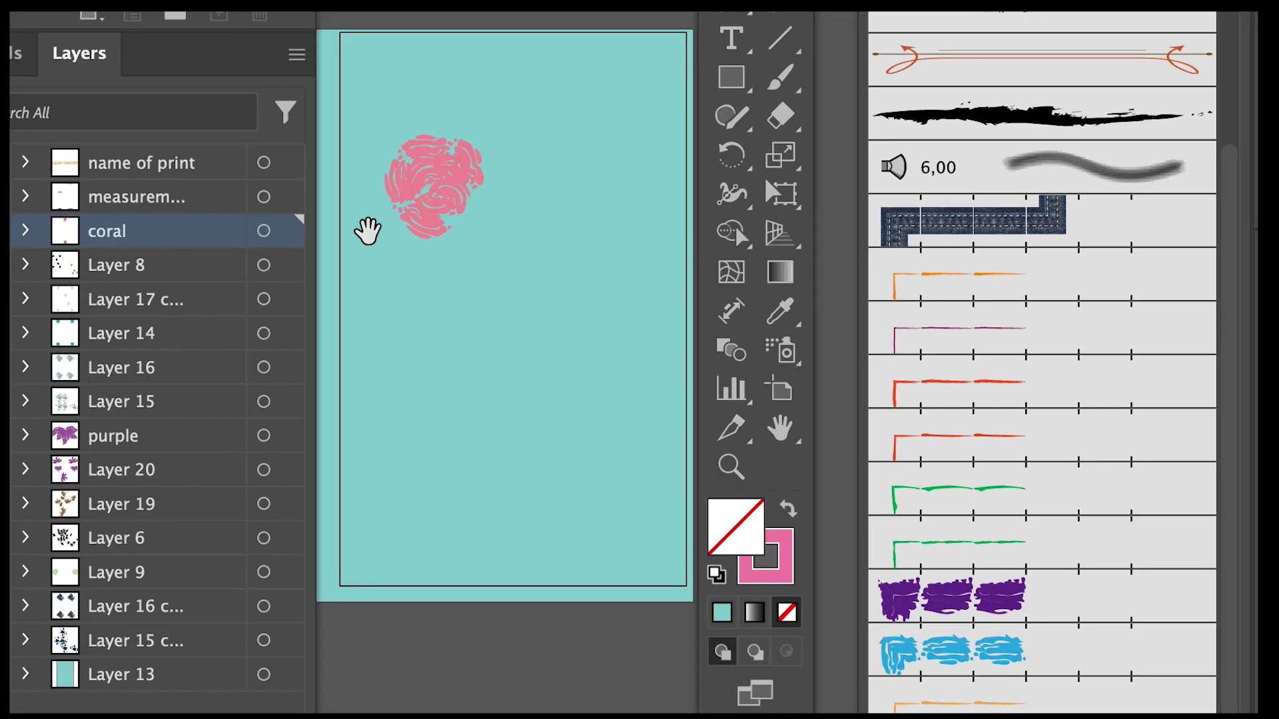
key("ctrl+a")
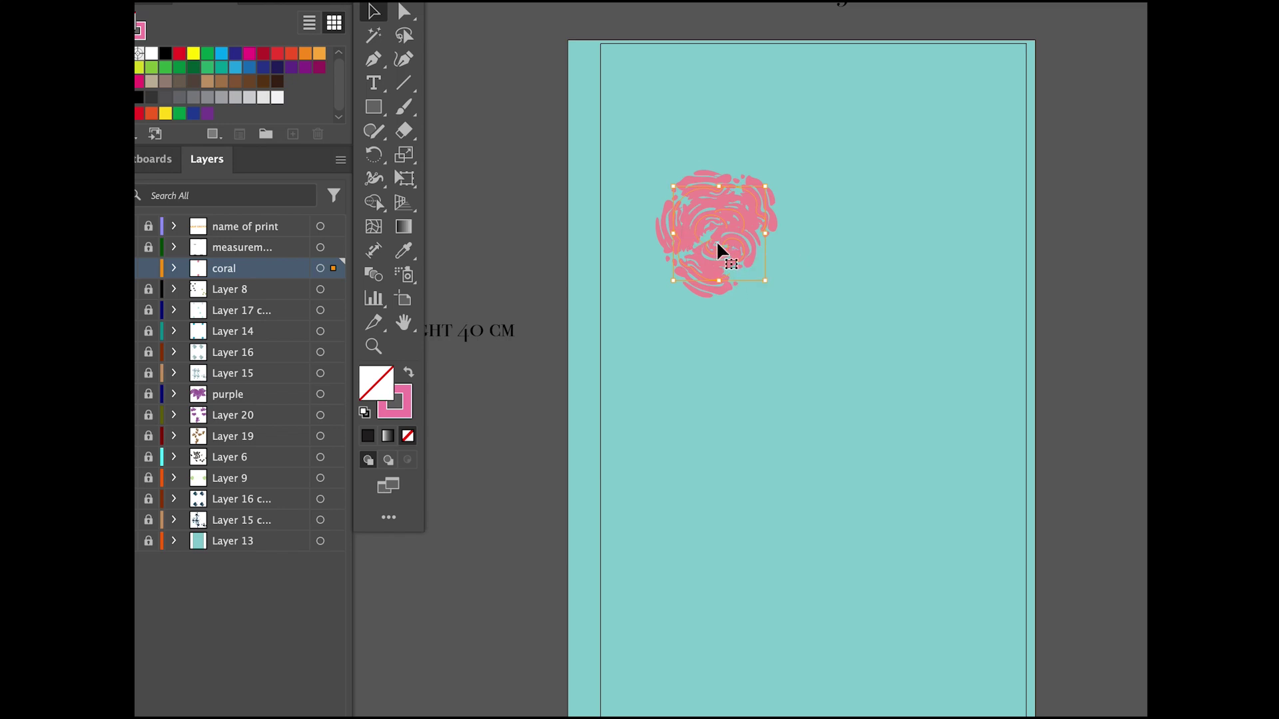
mouse_move(718, 250)
left_mouse_down()
mouse_move(705, 222)
mouse_move(725, 248)
mouse_move(736, 242)
mouse_move(715, 236)
left_mouse_up()
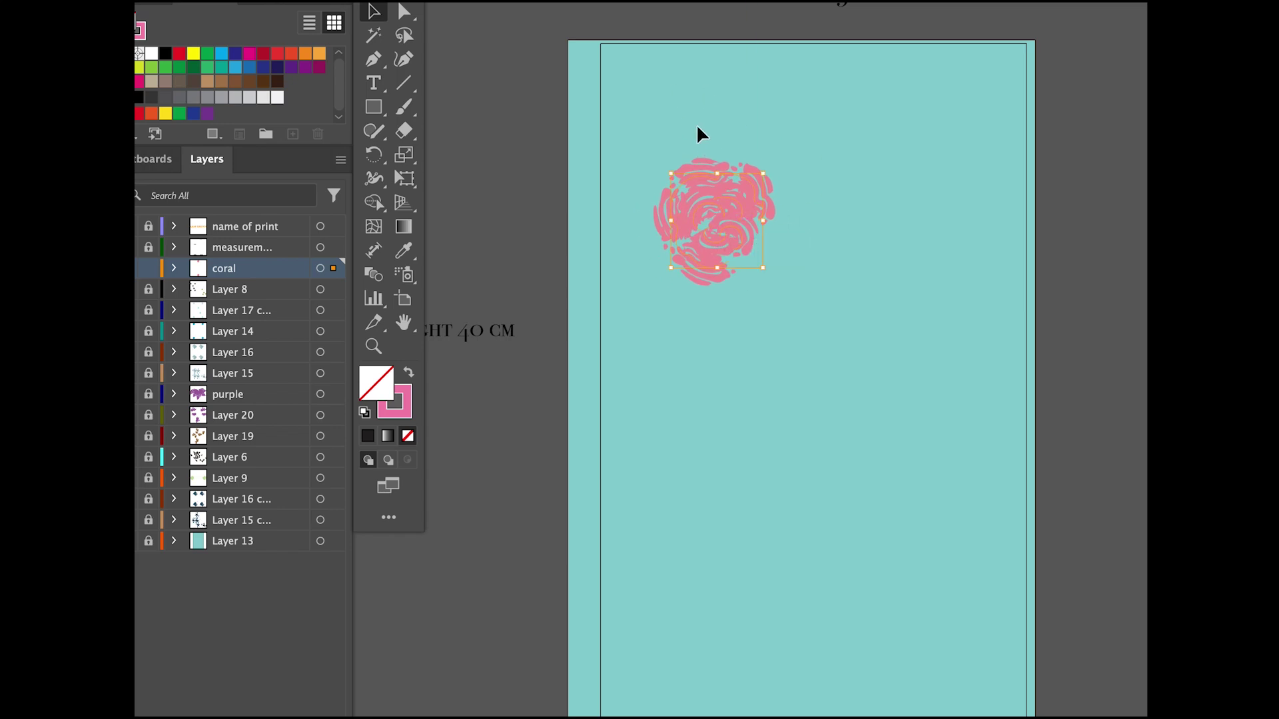
left_click_drag(625, 129, 789, 317)
left_click_drag(747, 251, 706, 190)
- Start the Move command on the rose and set the horizontal offset to 25 cm
left_click_drag(863, 131, 870, 162)
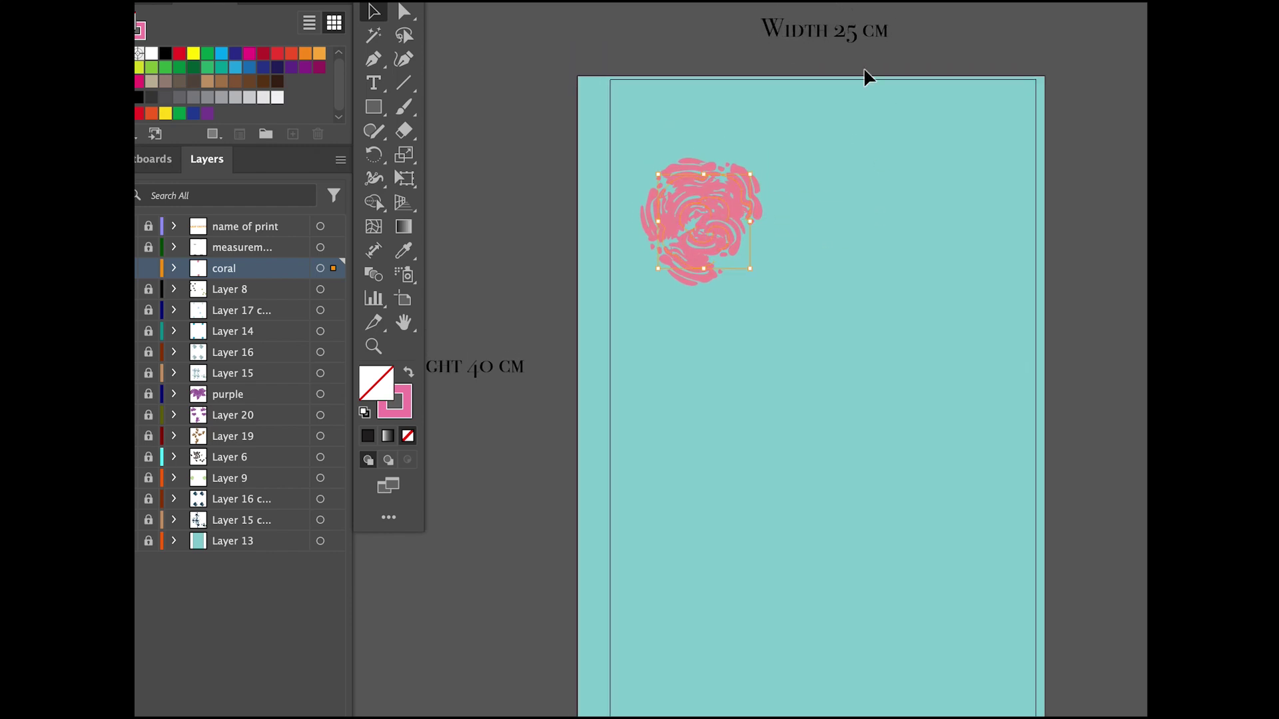
left_click_drag(703, 337, 830, 331)
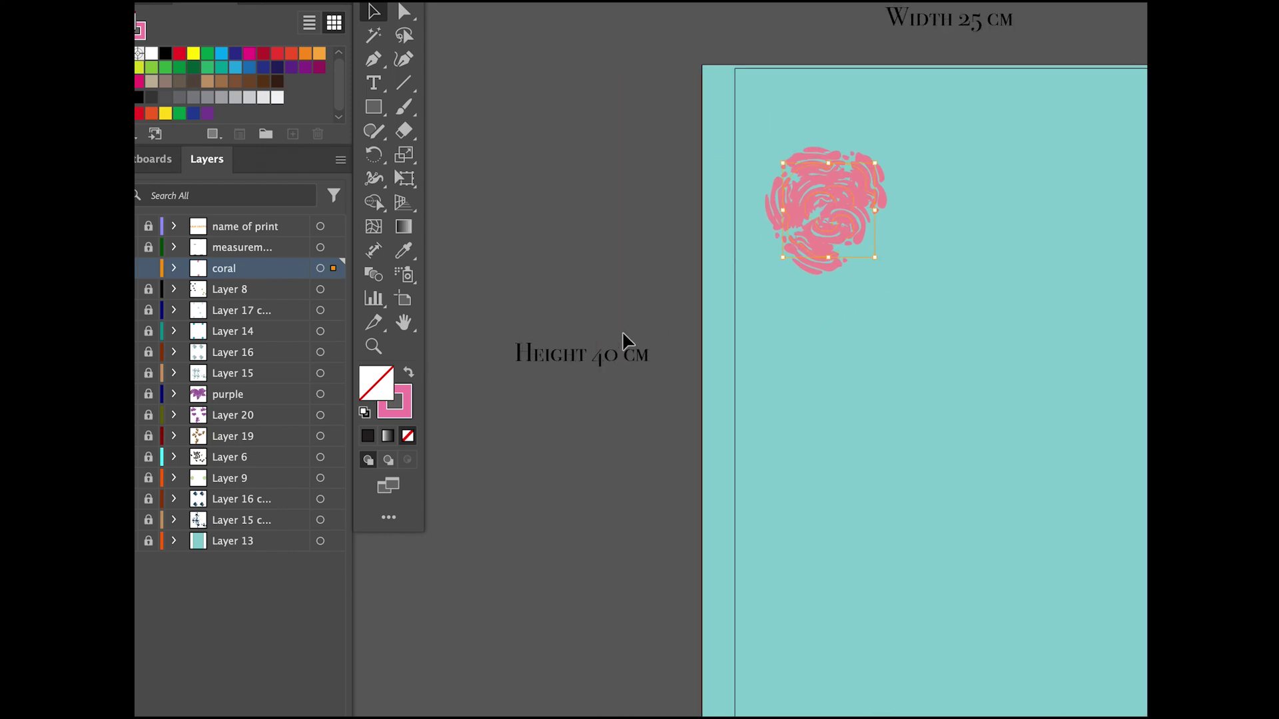
left_click_drag(916, 332, 770, 339)
left_click(730, 226)
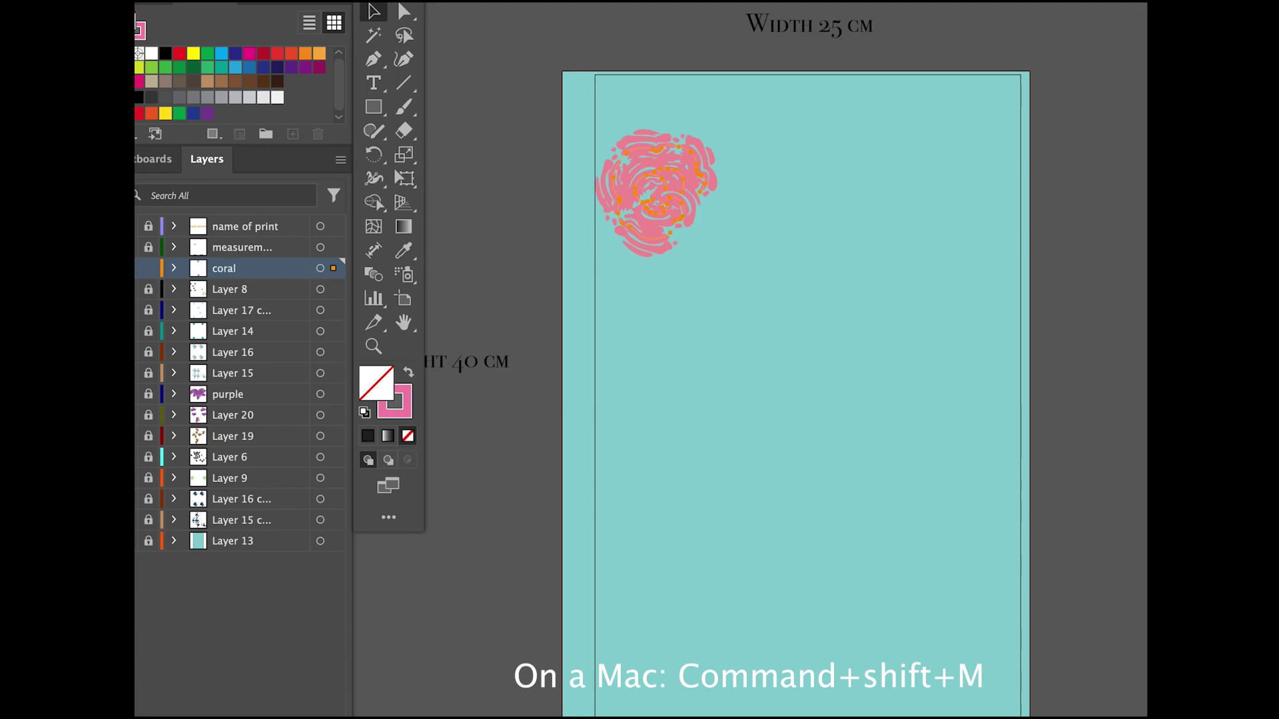
key("super+shift+m")
left_click_drag(954, 124, 951, 247)
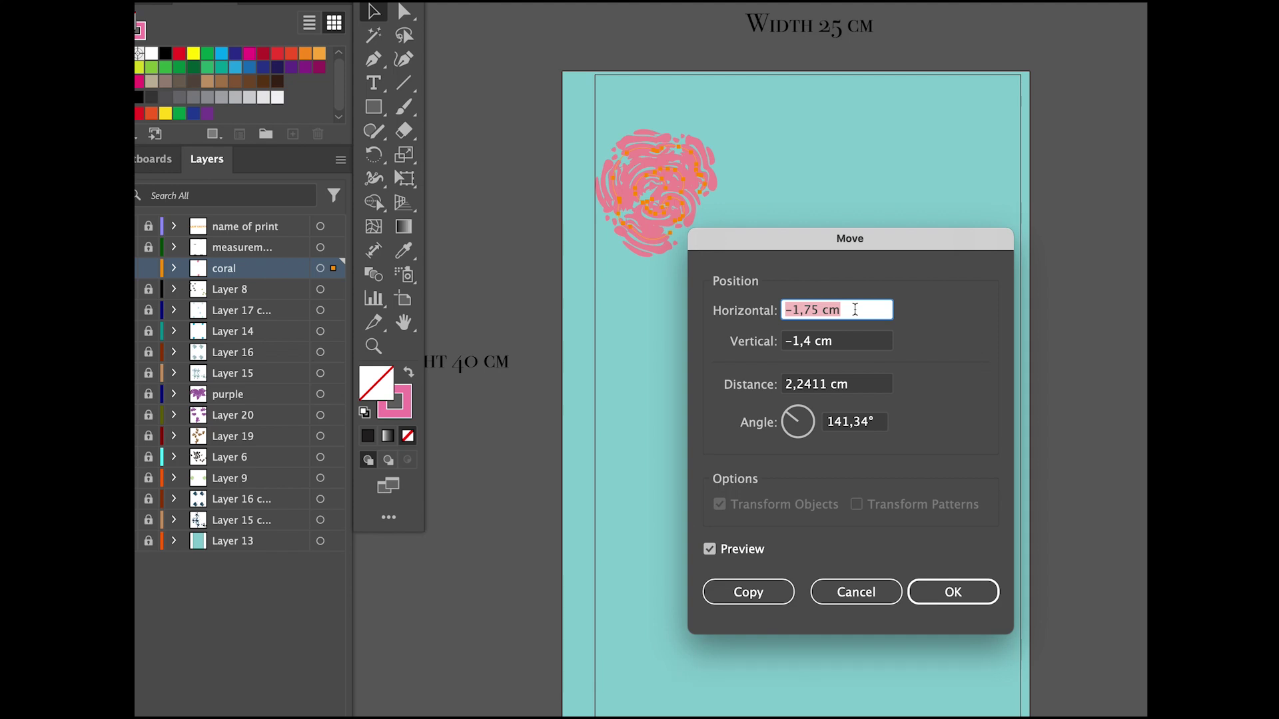
type("25")
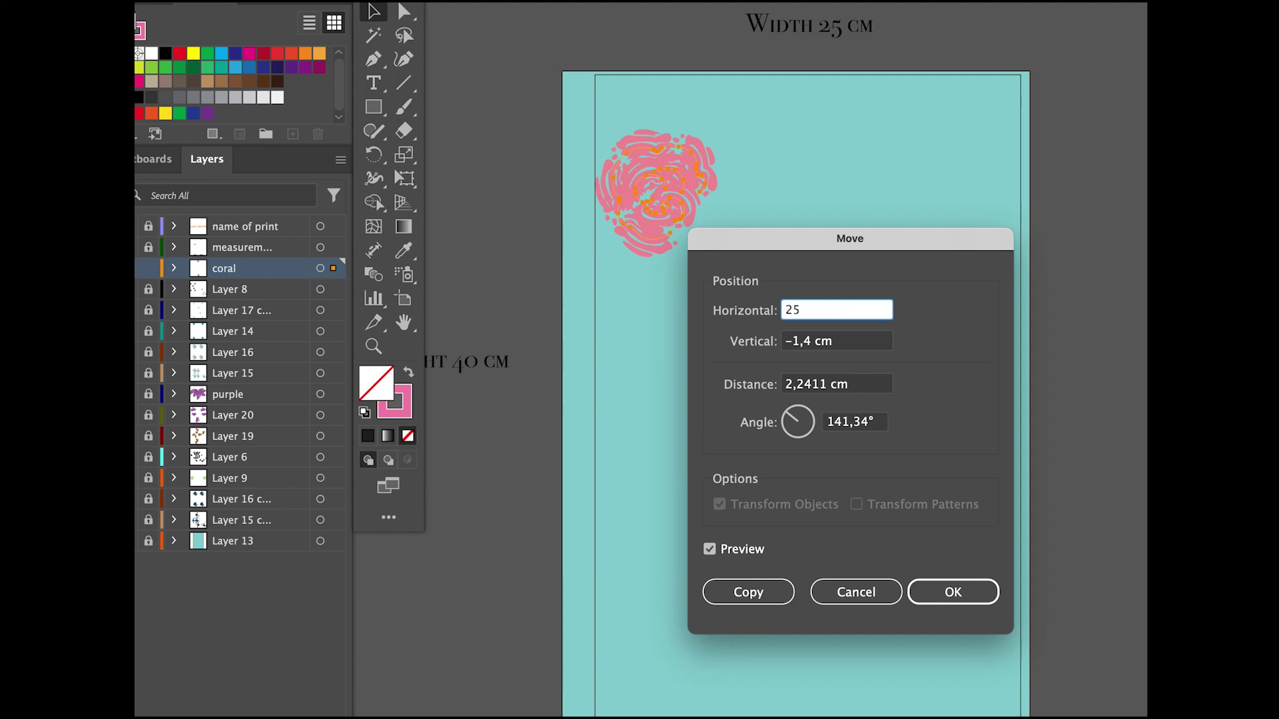
key("Tab")
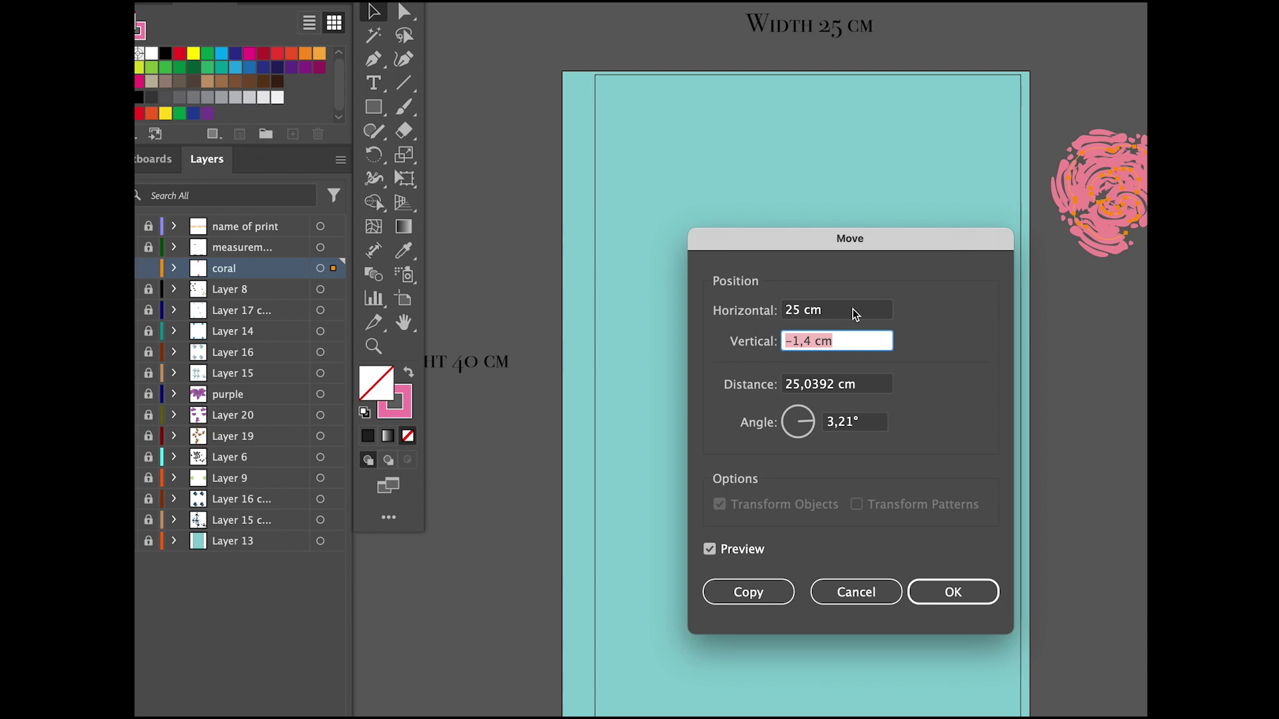
key("Tab")
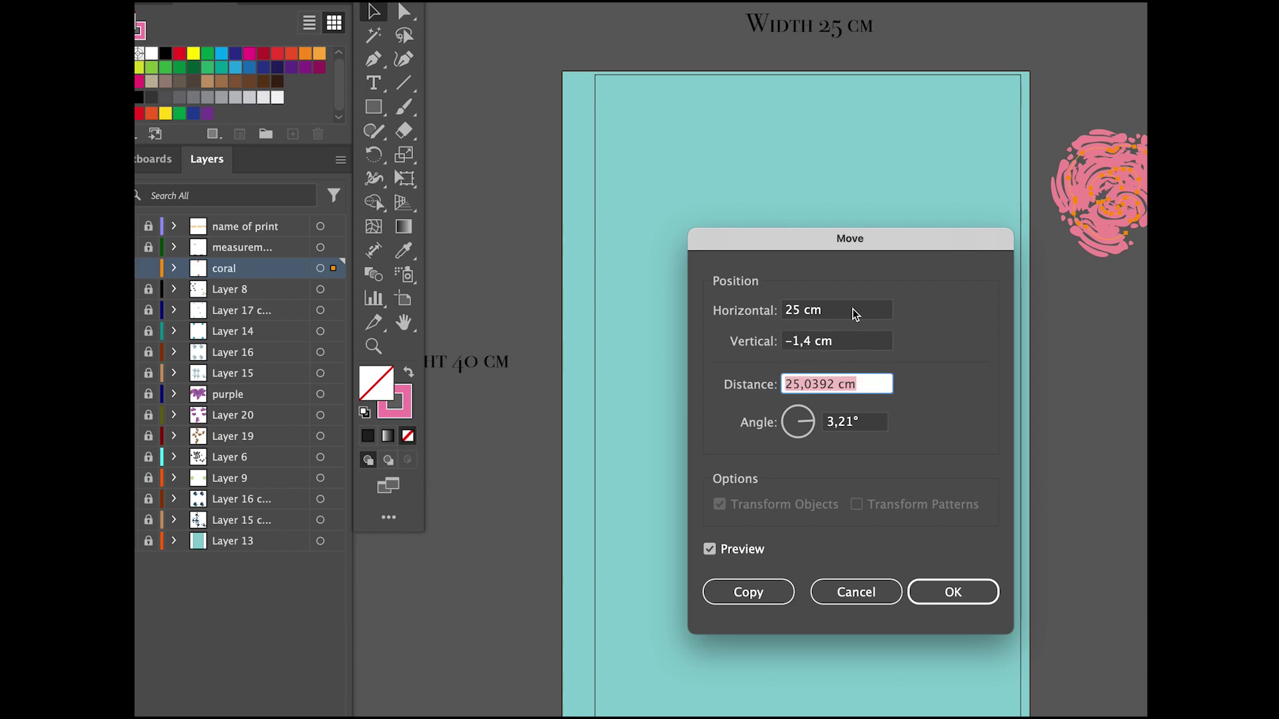
- Set the vertical offset to 0 cm and create the shifted rose as a copy
left_click(832, 345)
key("BackSpace")
key("BackSpace")
key("BackSpace")
key("BackSpace")
key("BackSpace")
key("BackSpace")
key("BackSpace")
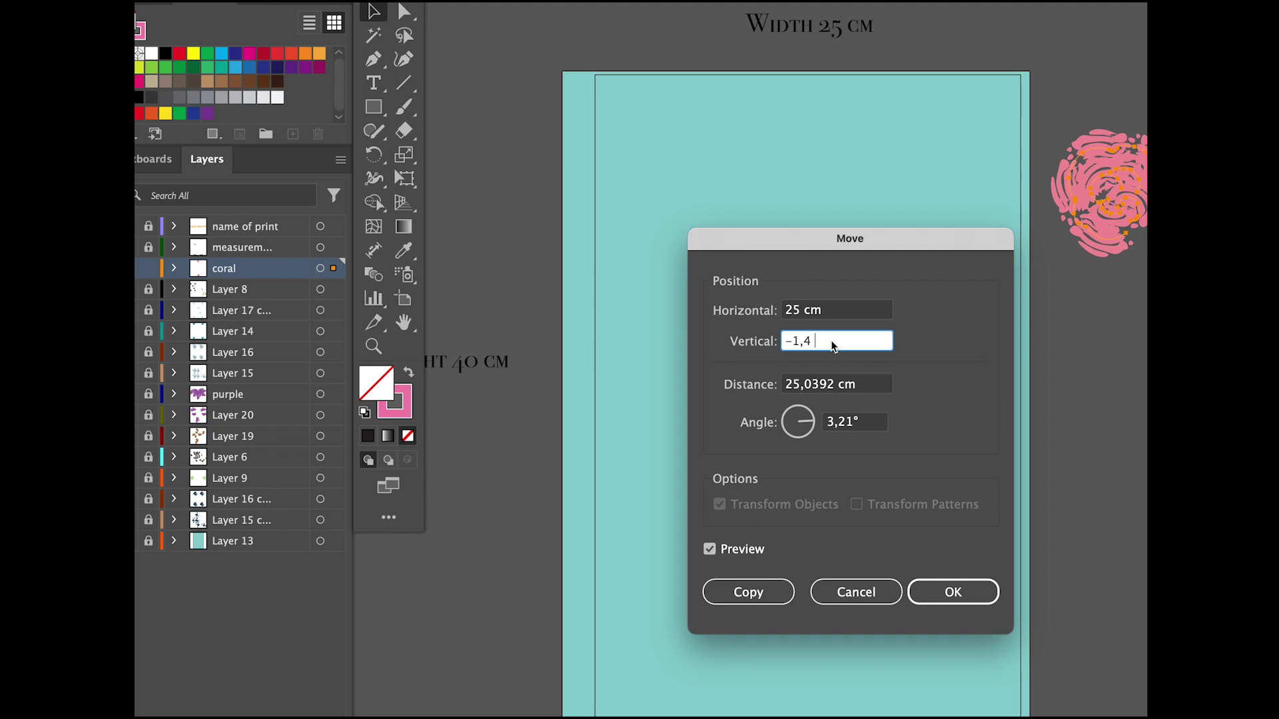
type("0")
key("Tab")
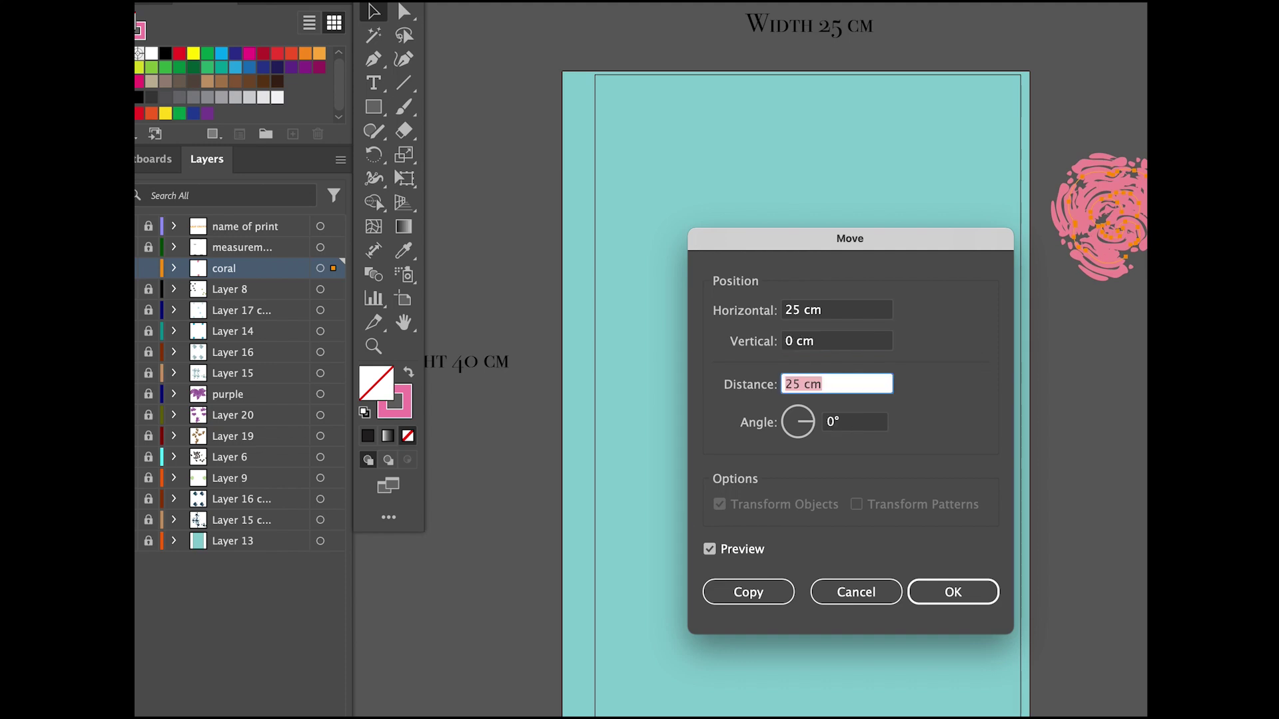
left_click(754, 598)
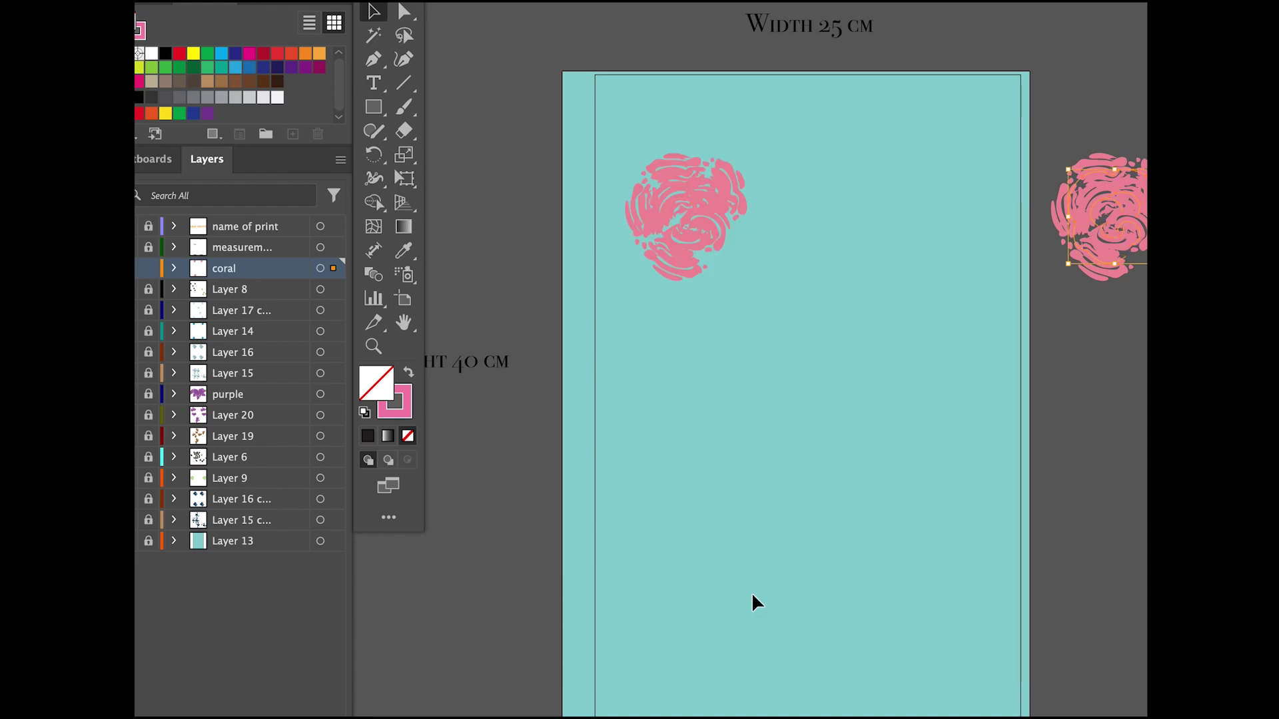
- Select both roses and move them together so they overlap the artboard's two top corners
left_click(705, 206)
left_click(1107, 226, "shift")
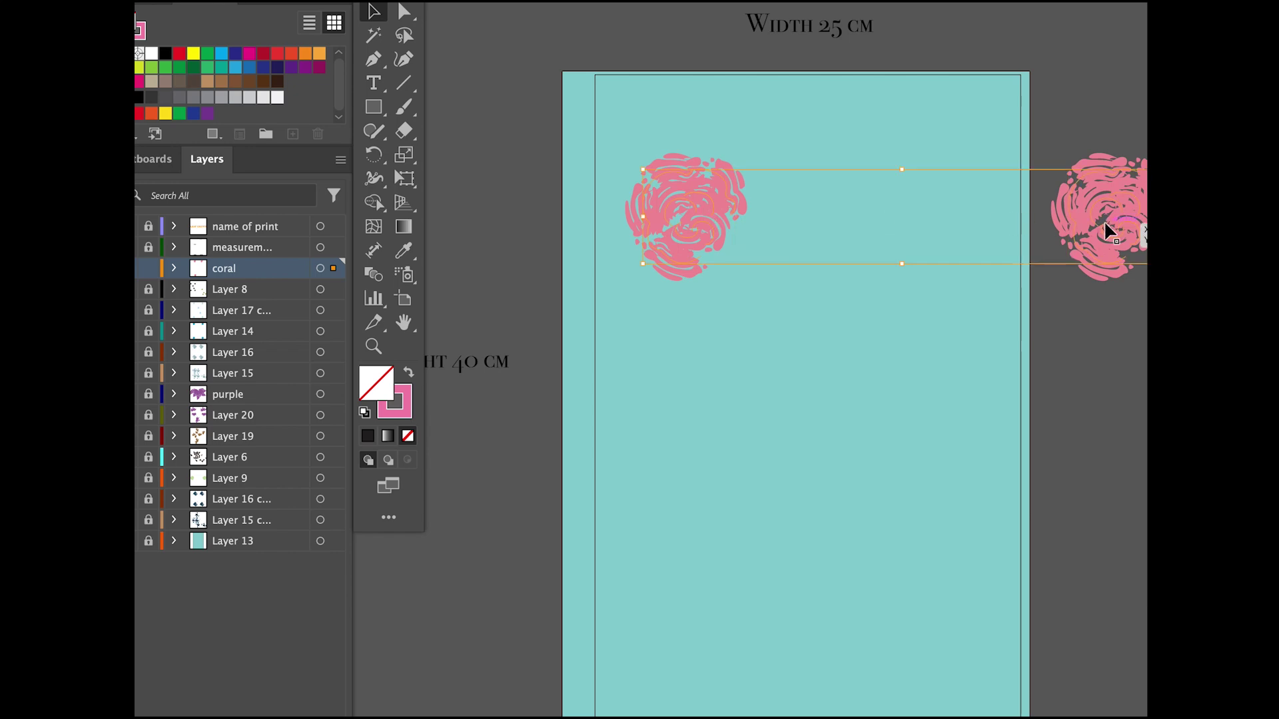
left_click_drag(1107, 227, 1020, 223)
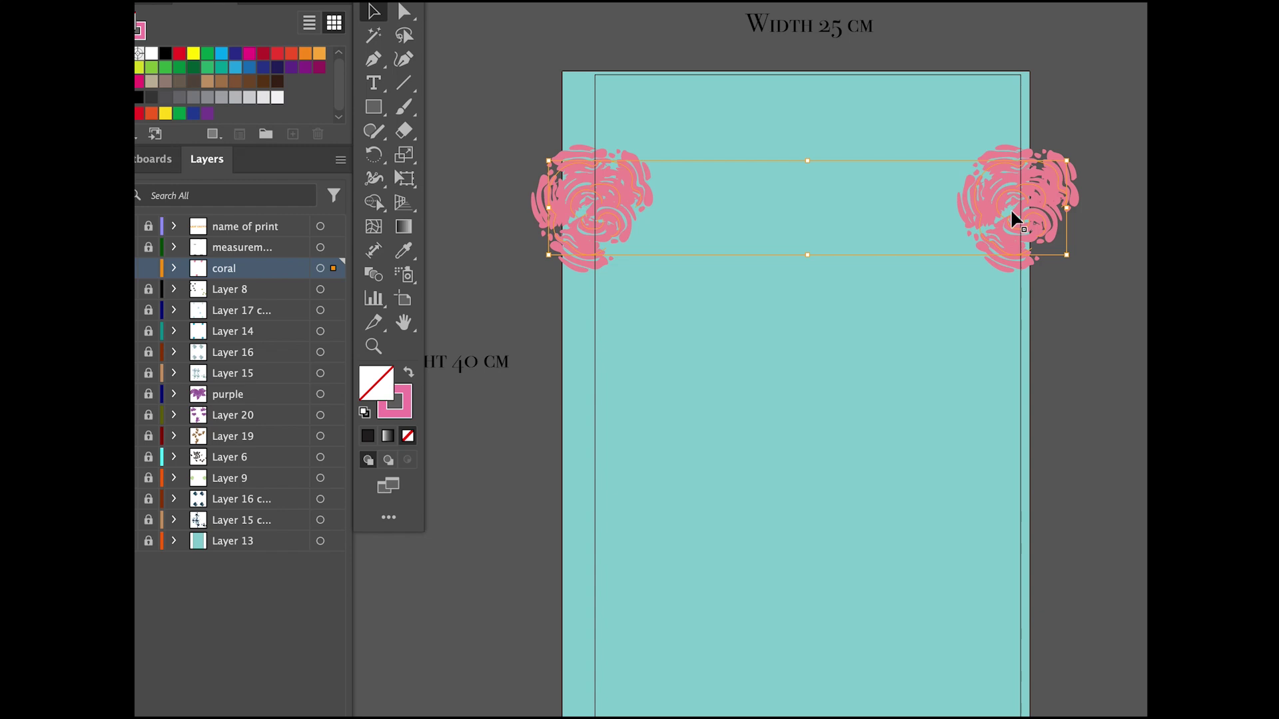
left_click_drag(1012, 219, 1021, 90)
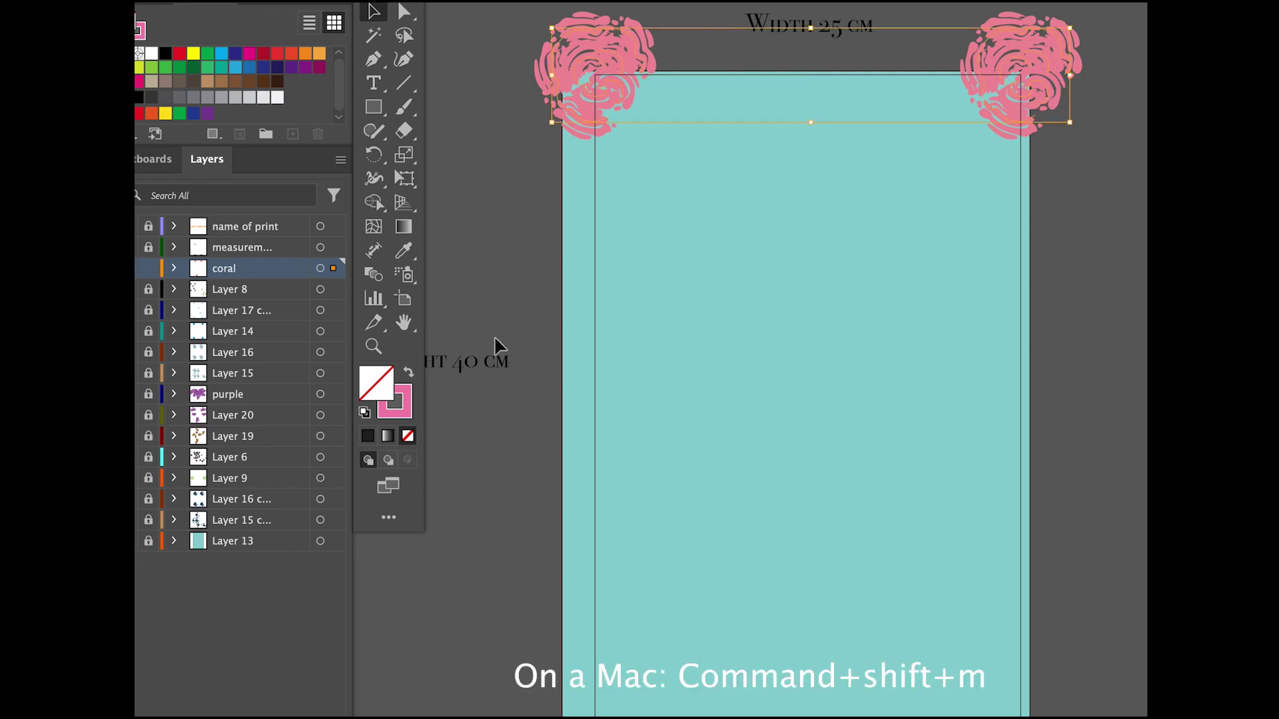
- Copy both corner roses 0 cm horizontally and 40 cm vertically with Move, so duplicates sit on the artboard's bottom corners
key("super+shift+m")
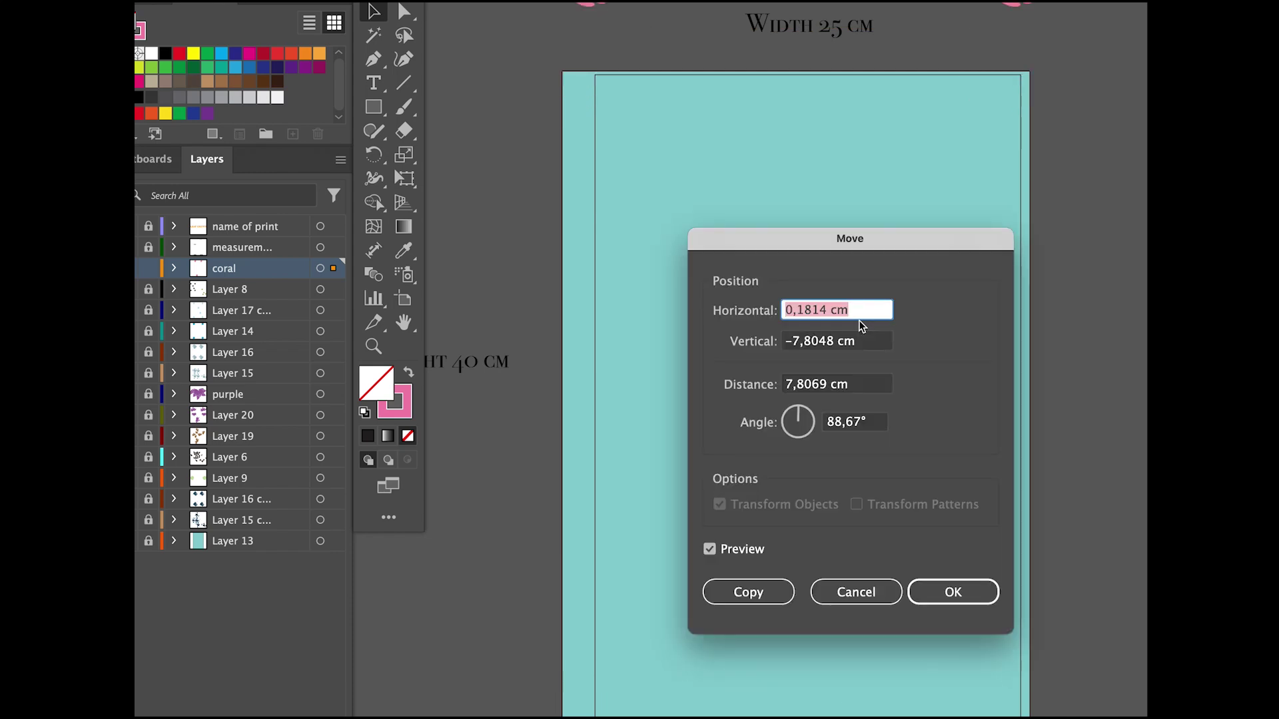
type("0")
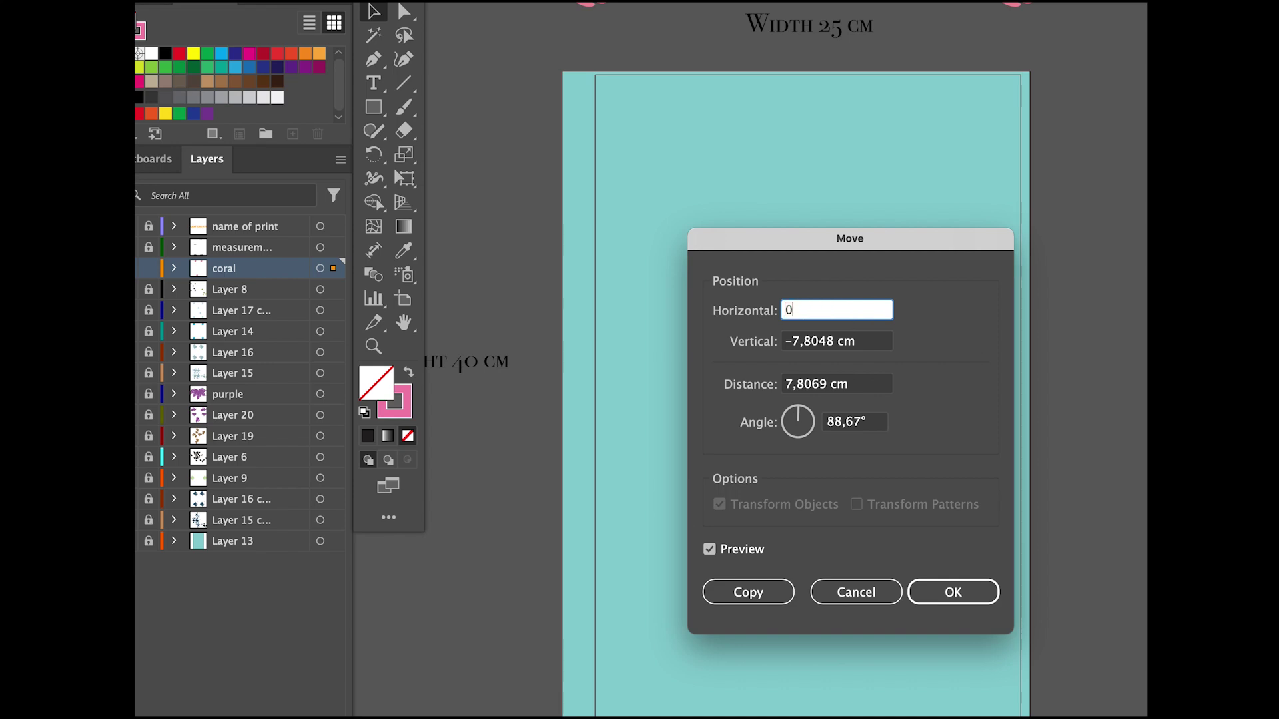
key("Tab")
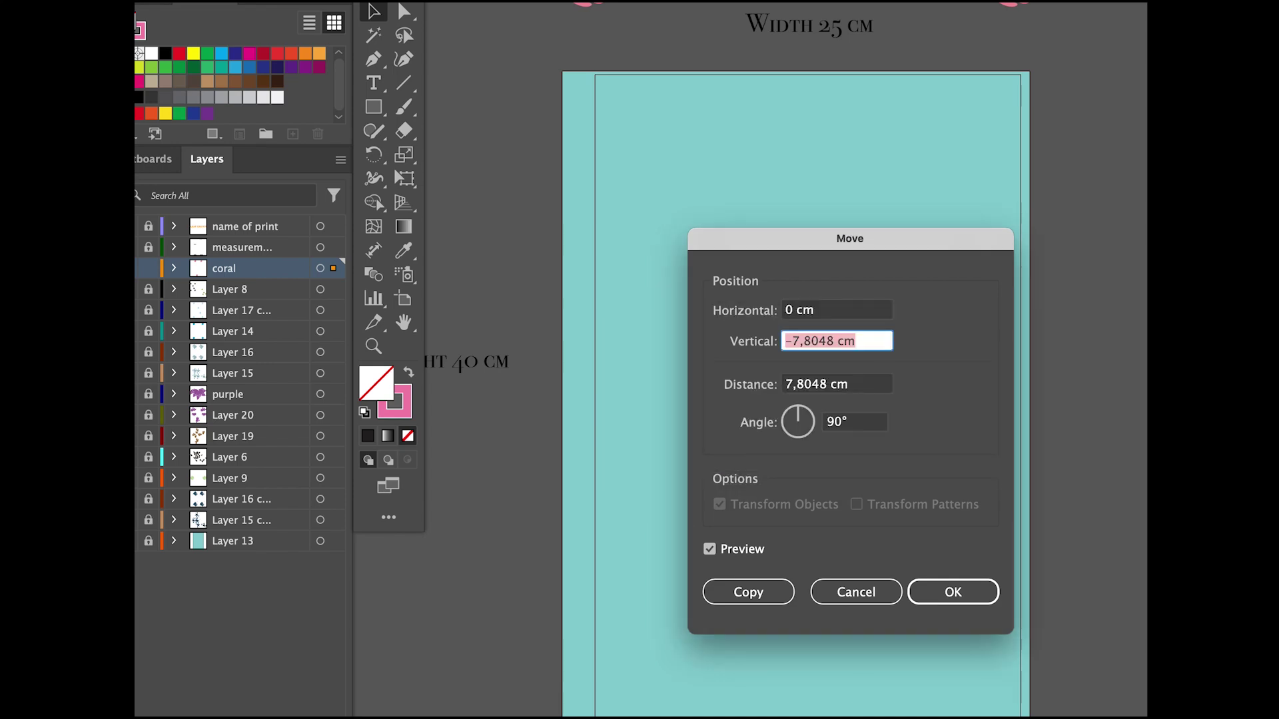
type("40")
key("Tab")
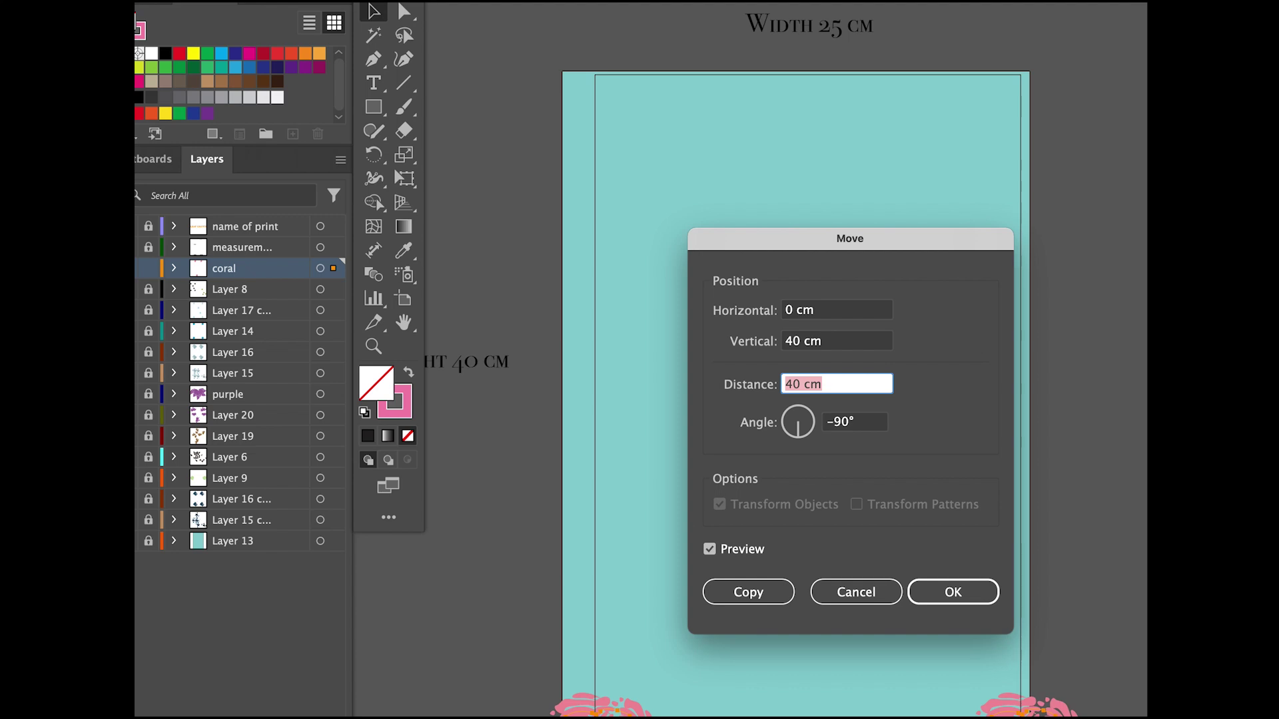
left_click(748, 592)
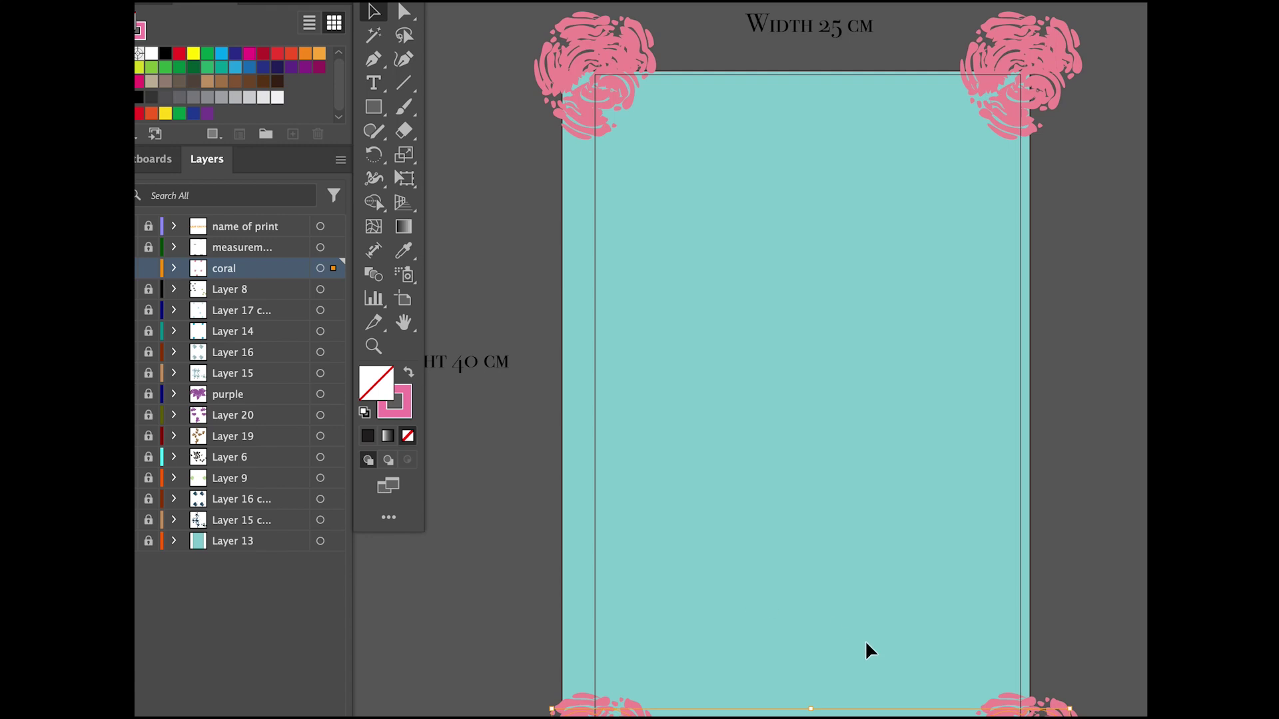
left_click_drag(839, 633, 839, 578)
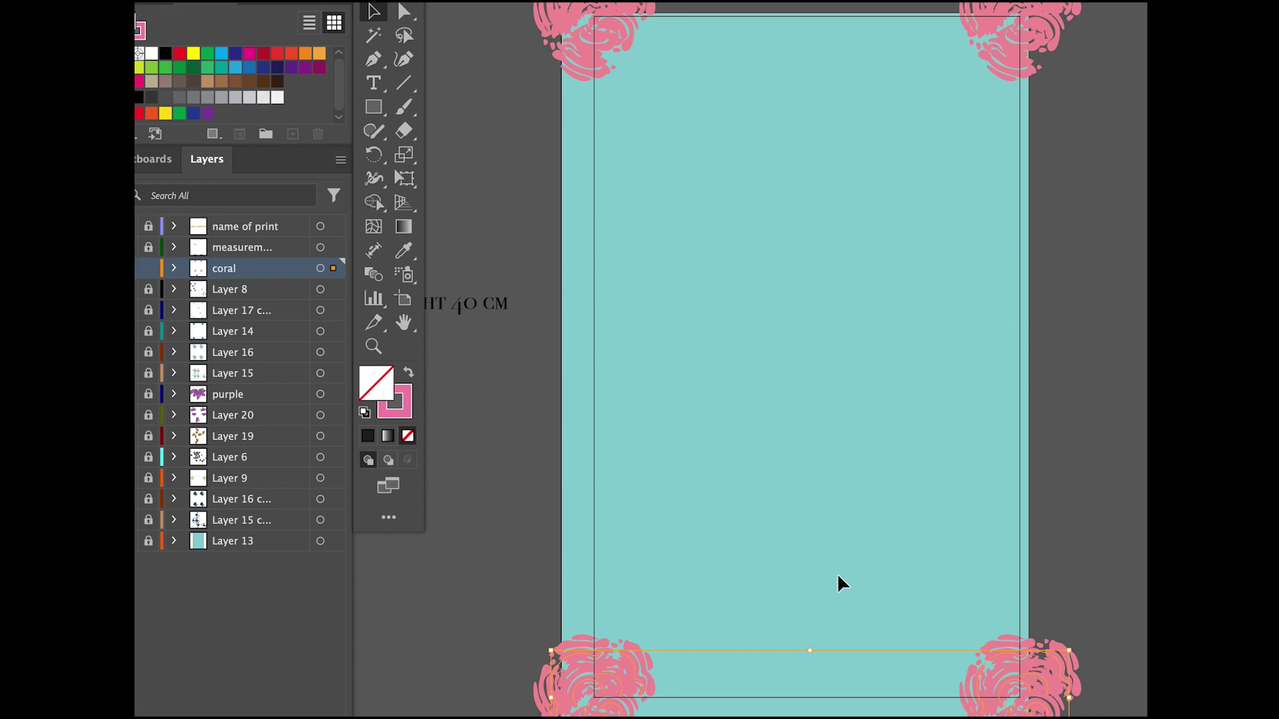
left_click(1079, 533)
left_click_drag(796, 492, 806, 486)
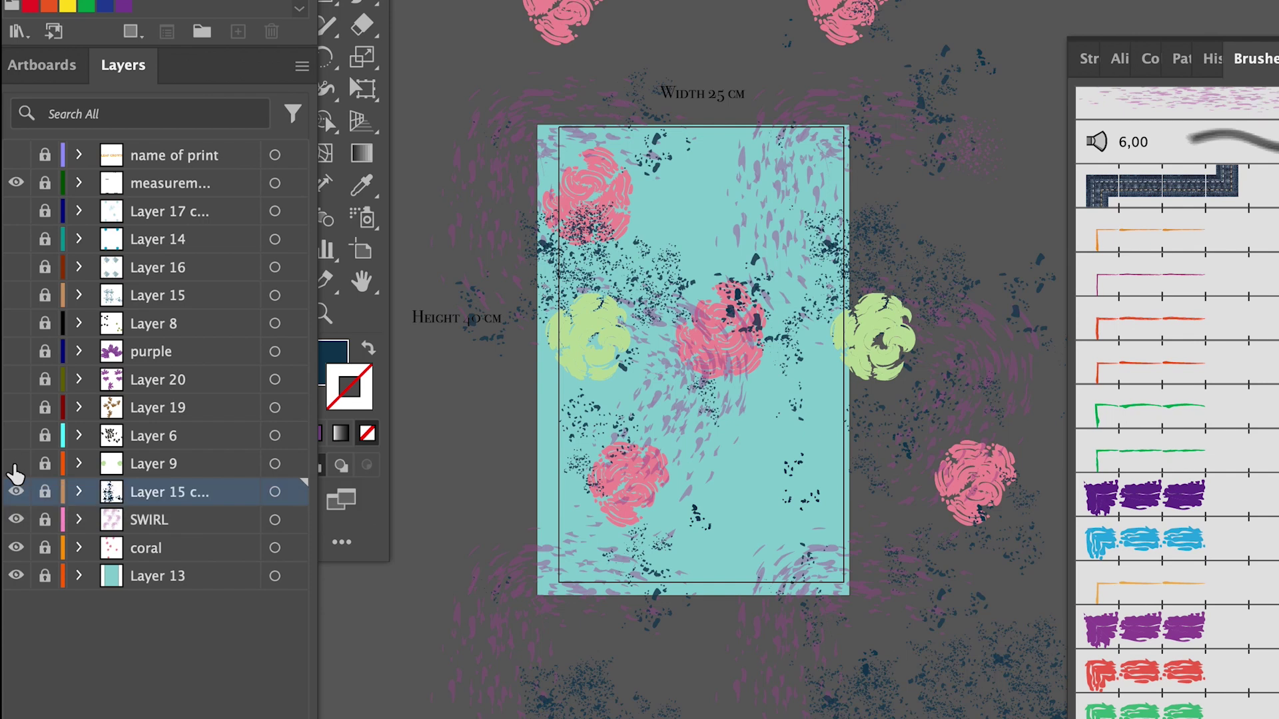
- Hide Layer 9 and show the leaf and flower artwork on Layers 6, 19, 20 and 8
left_click(16, 464)
left_click(16, 437)
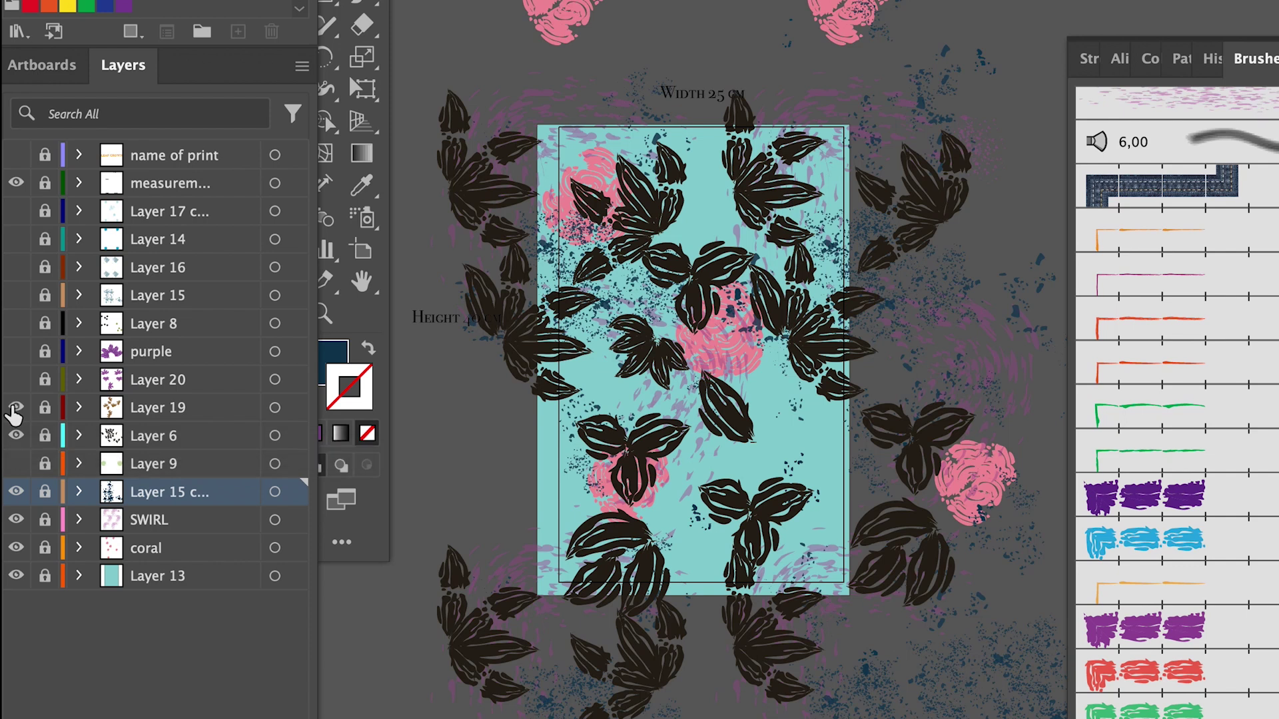
left_click(15, 409)
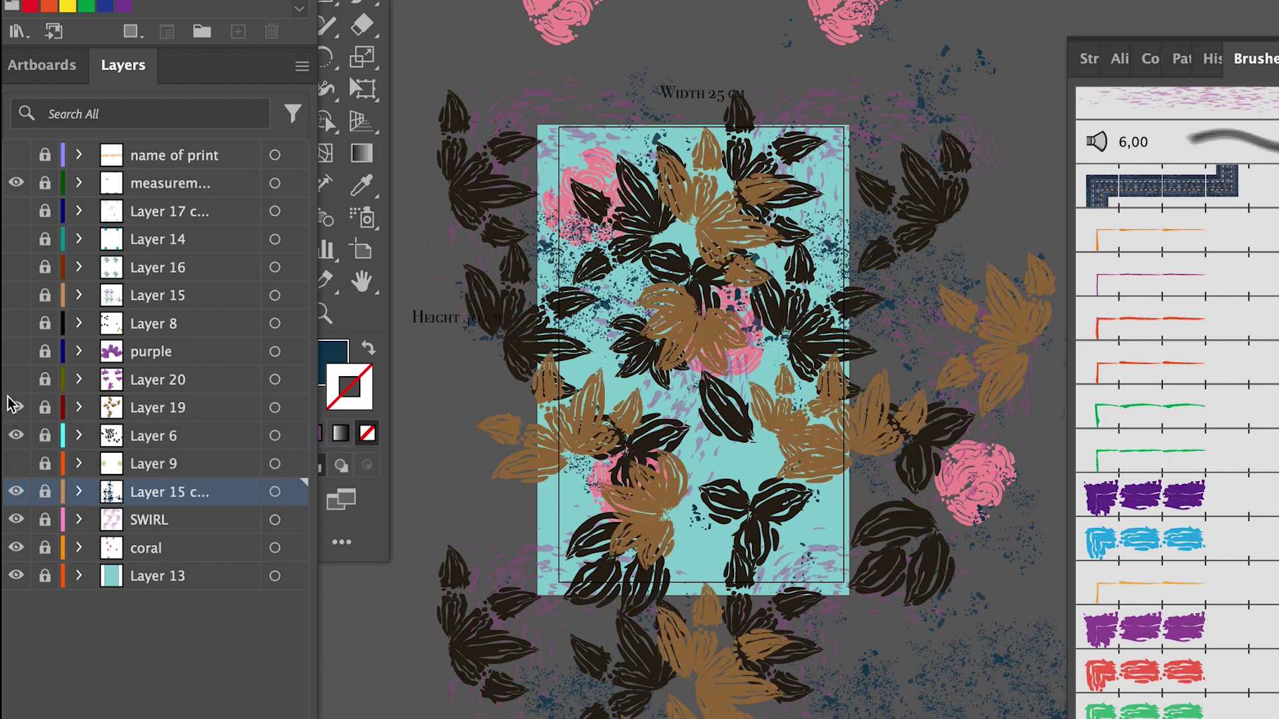
left_click(16, 380)
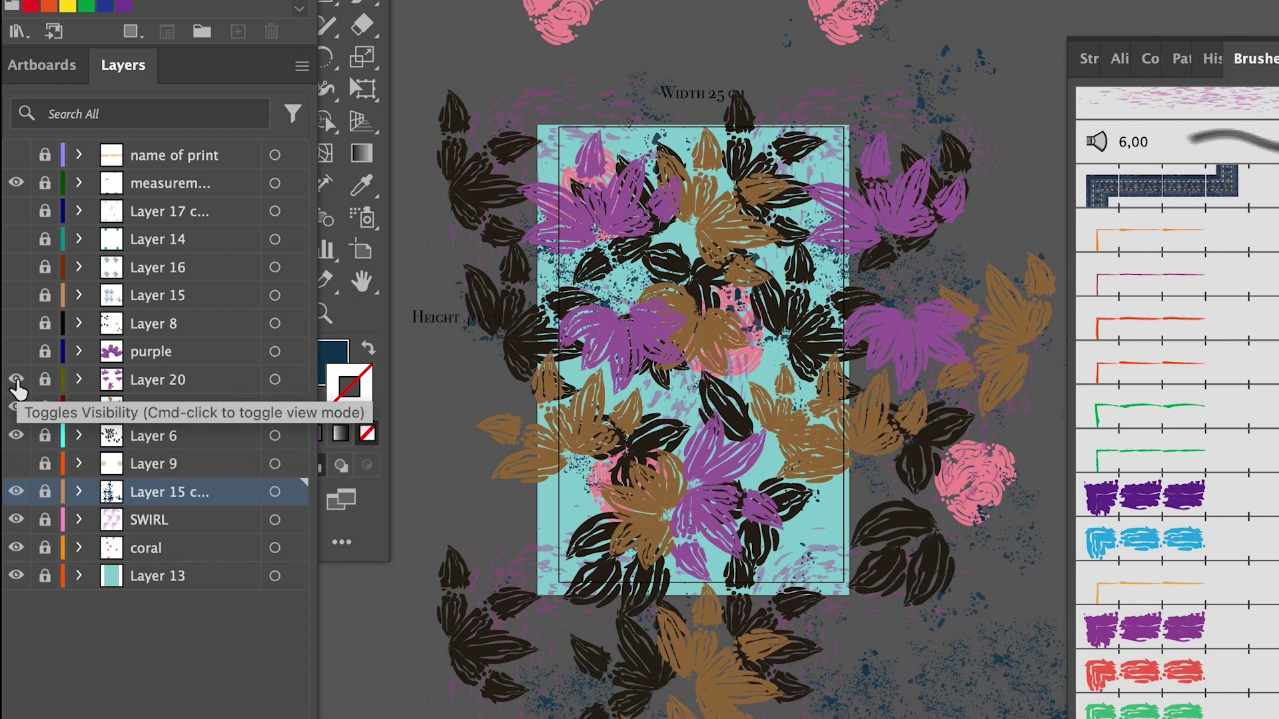
left_click(17, 323)
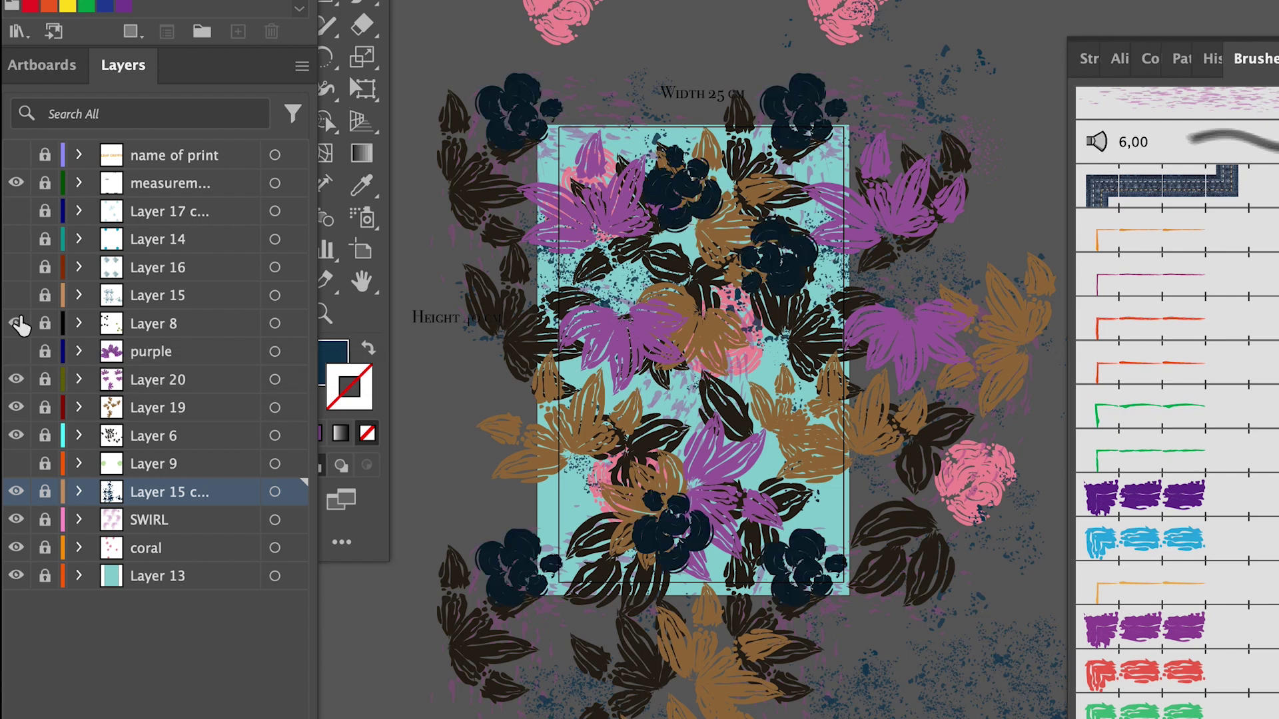
- Show Layer 15 and select its speckle texture to check how it extends beyond the artboard, clearing the selection when done
left_click(17, 295)
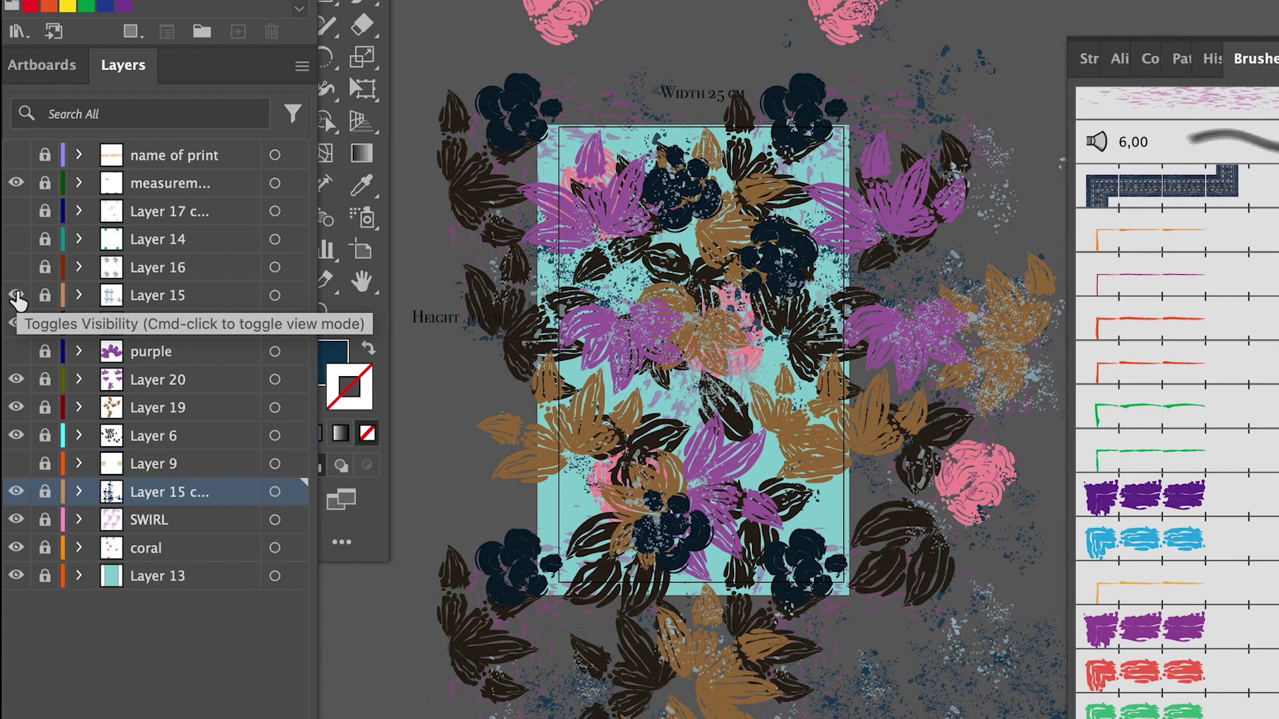
left_click(16, 295)
left_click(16, 295)
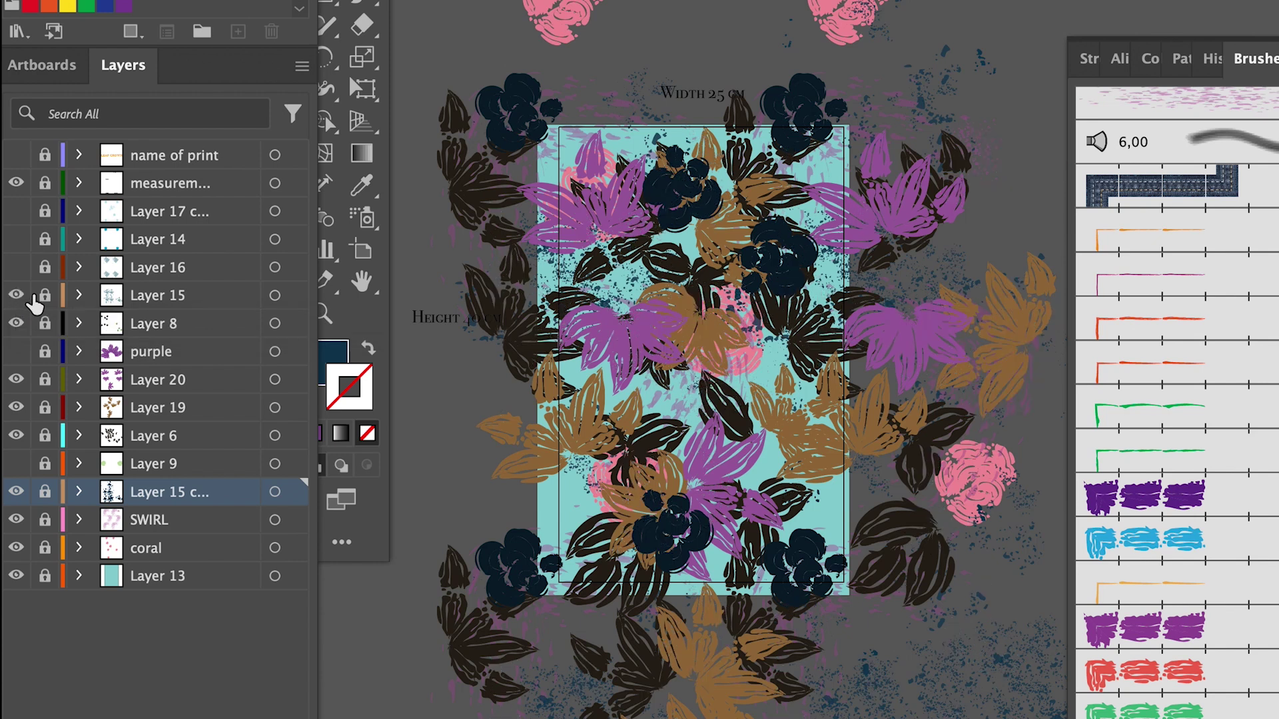
left_click(44, 296)
left_click_drag(426, 36, 724, 621)
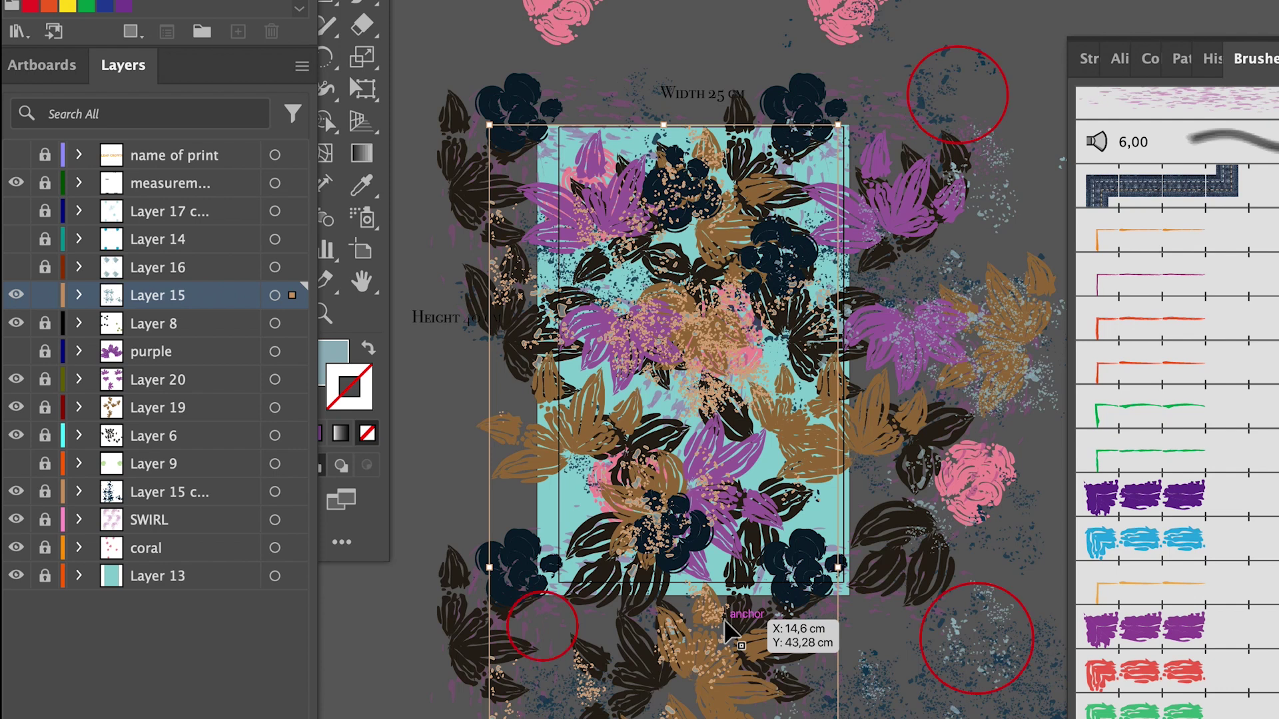
left_click(465, 16)
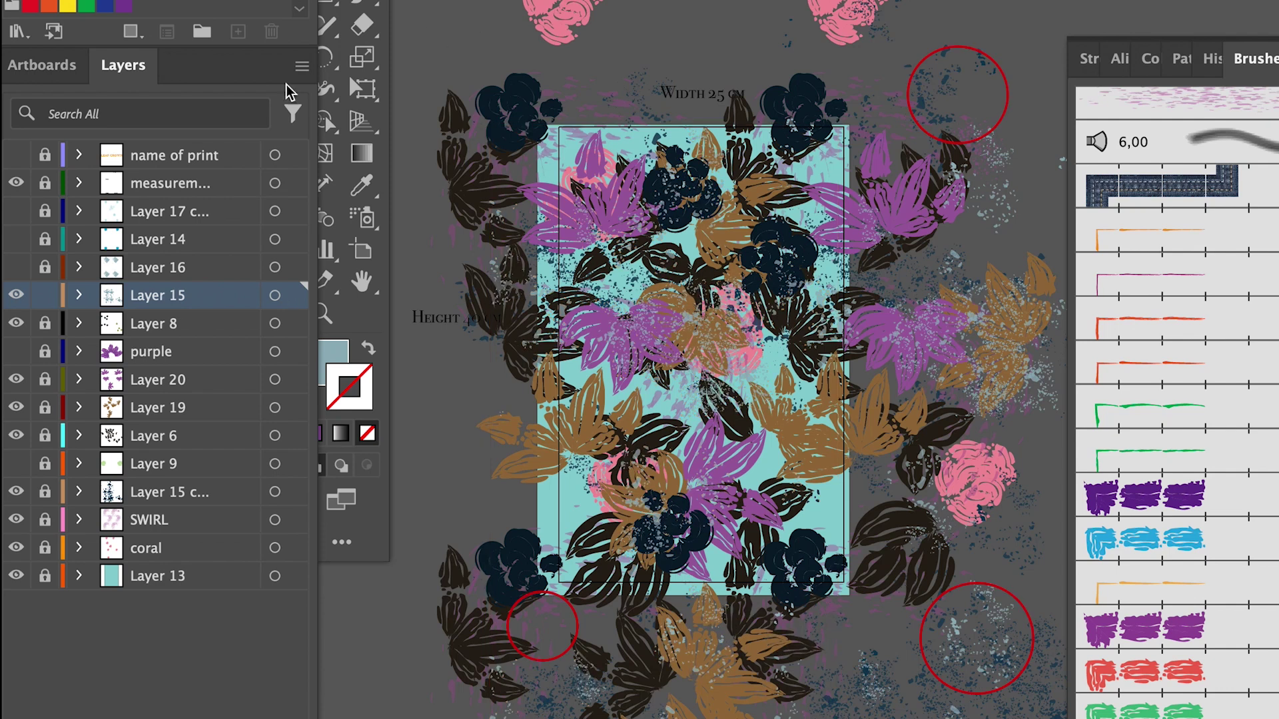
- Show Layer 16, Layer 14 and the Layer 17 copy
left_click(14, 267)
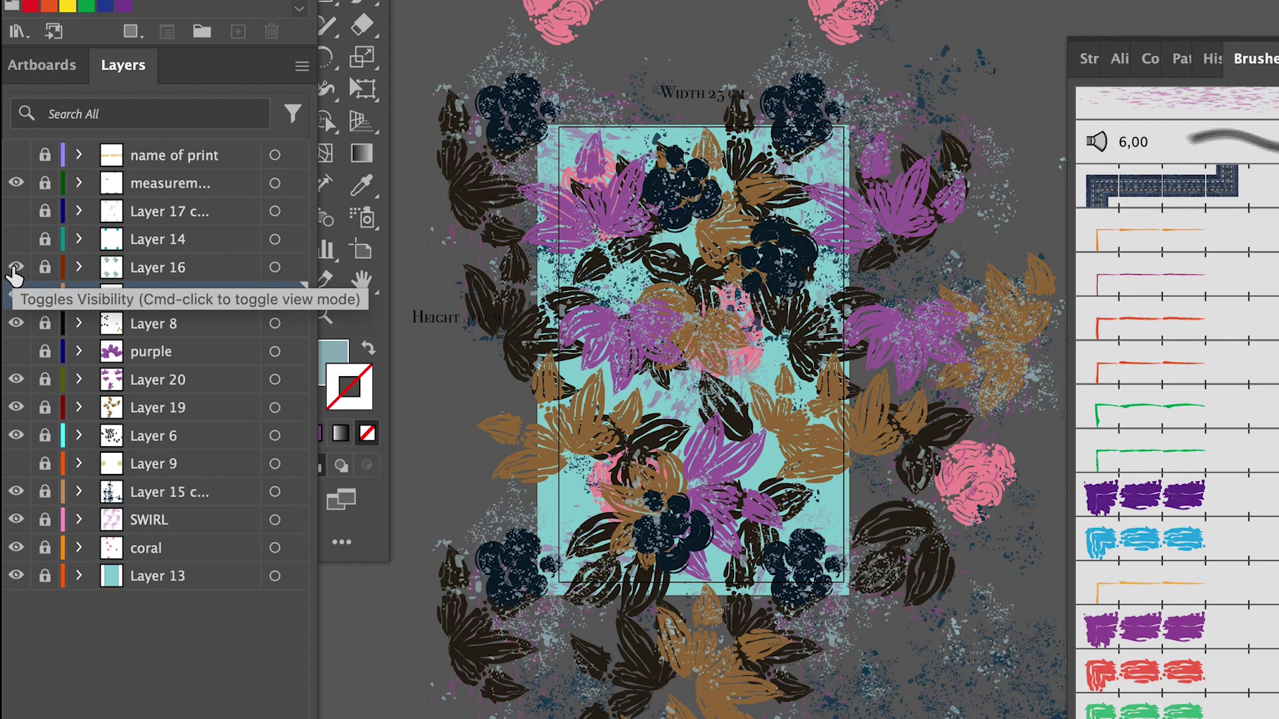
left_click(16, 241)
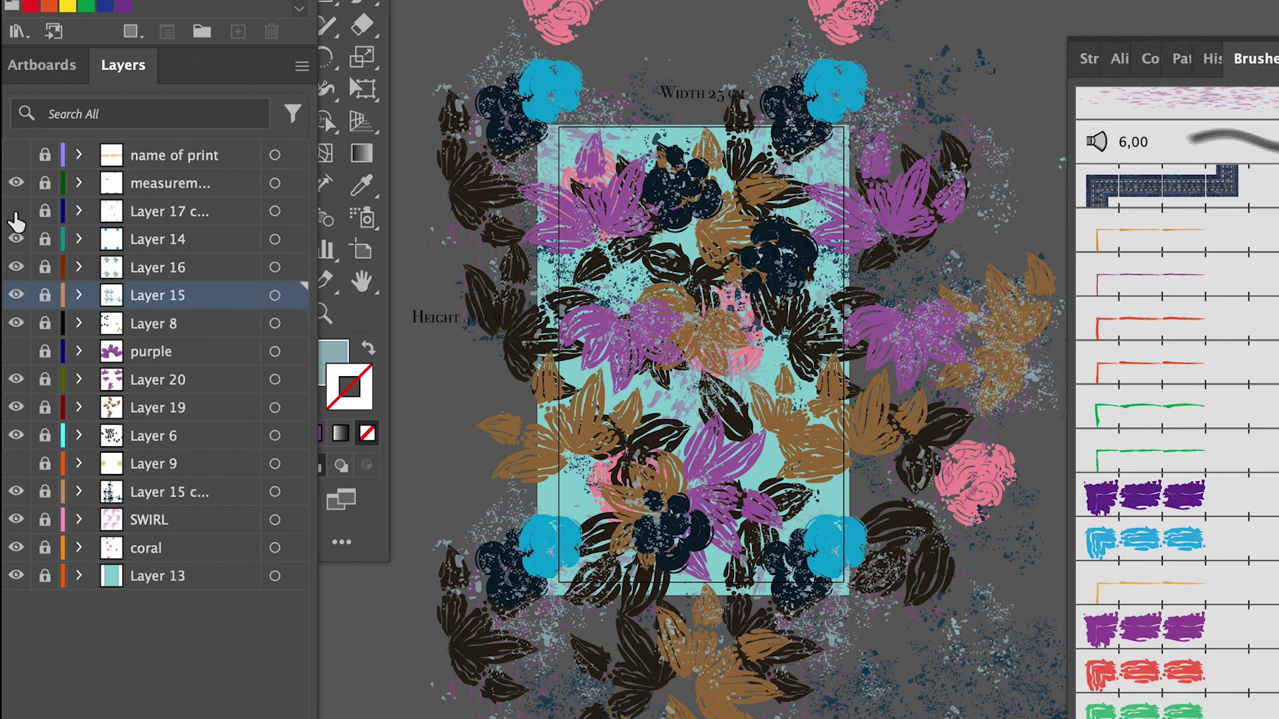
left_click(15, 213)
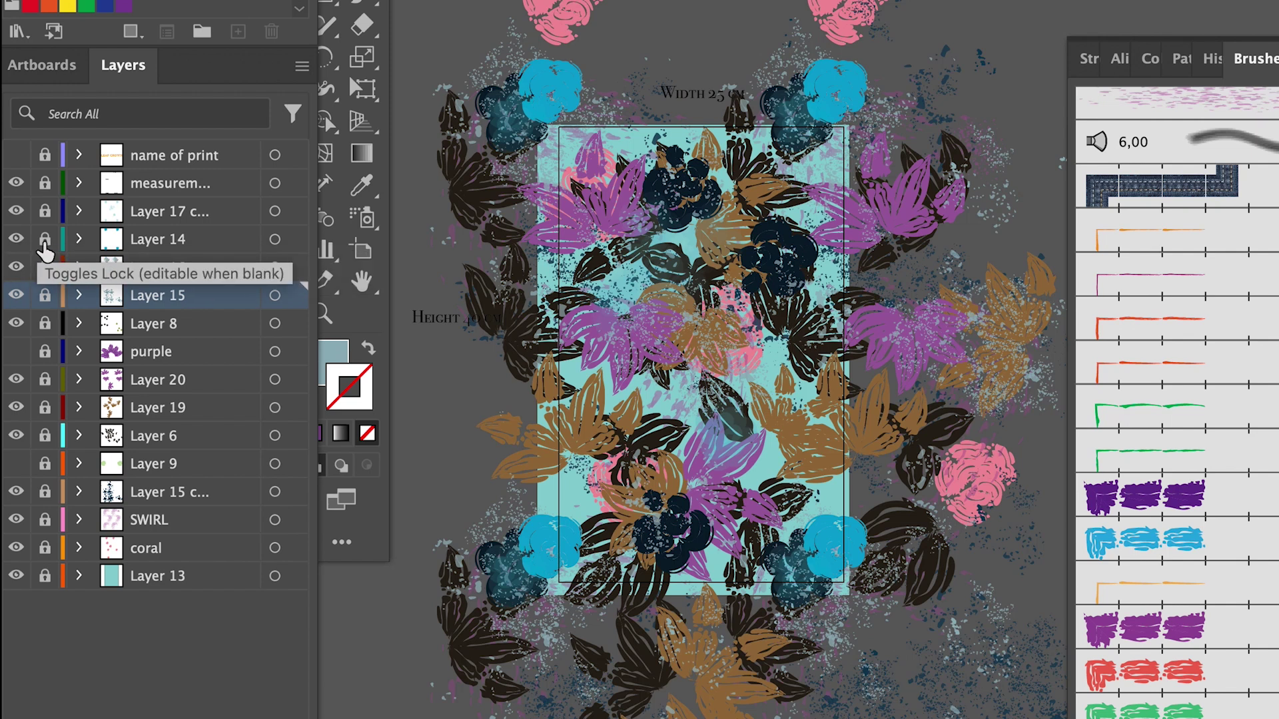
- Unlock Layer 14, select all its blue flowers and move them down about 3.3 cm
left_click(45, 239)
left_click(177, 246)
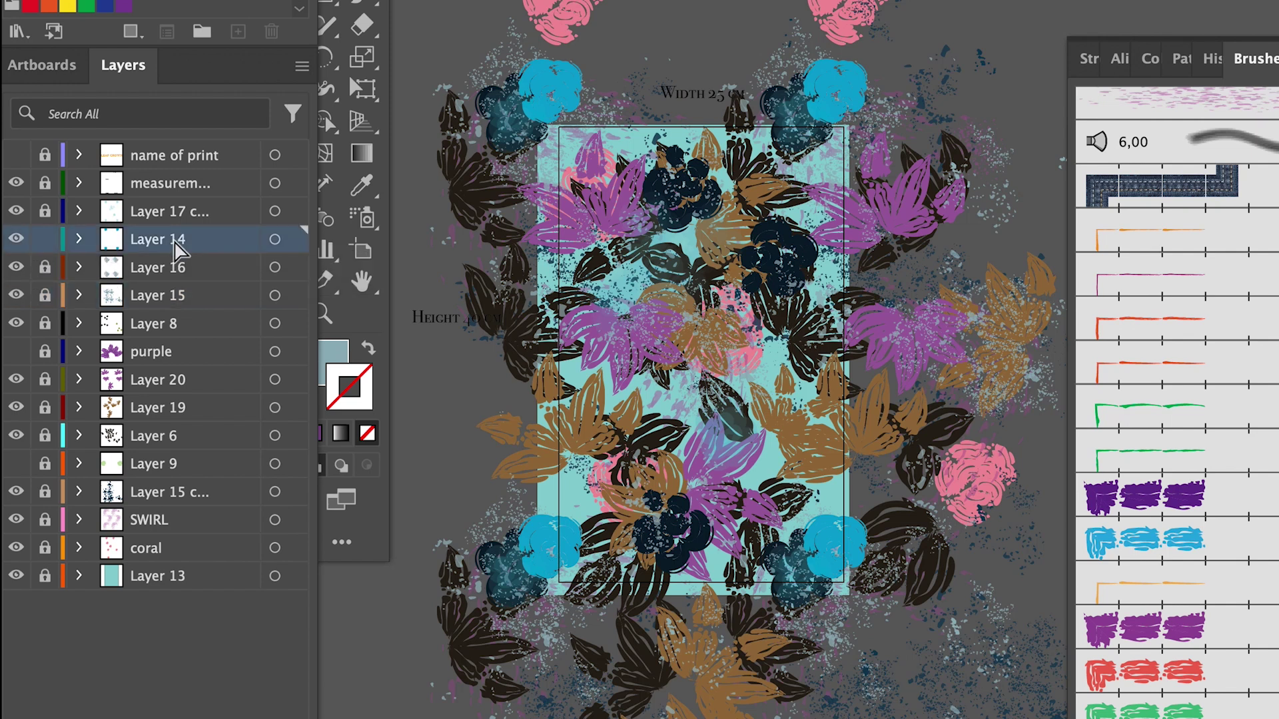
key("ctrl+a")
left_click_drag(837, 100, 841, 126)
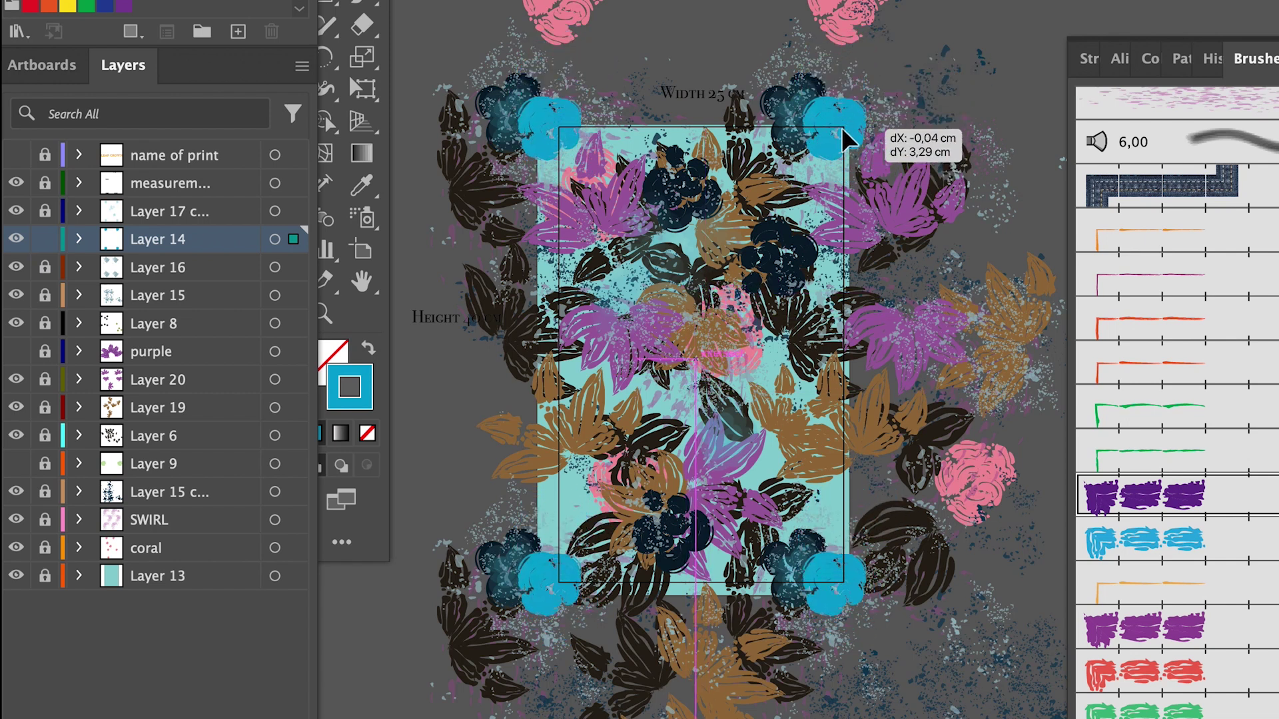
- Stack Layer 14 directly above SWIRL, shift its blue flowers to the right along the artboard edges, and lock it
left_click_drag(218, 238, 209, 502)
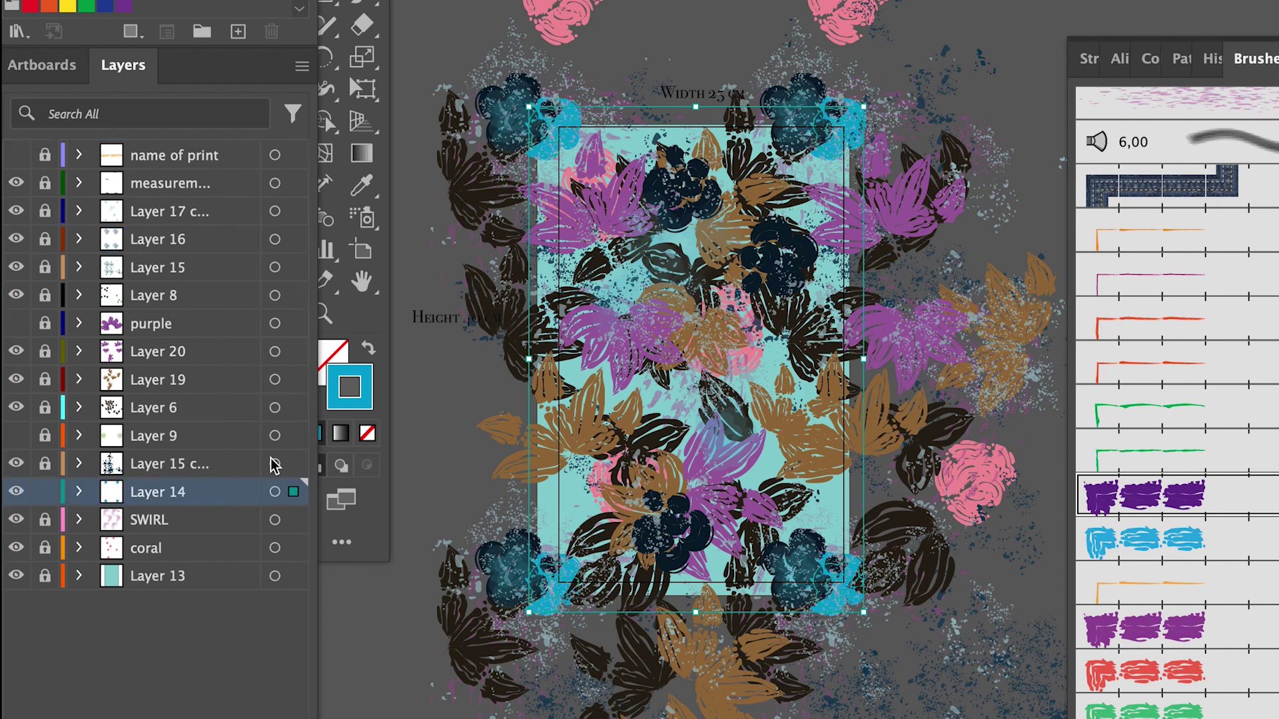
left_click_drag(554, 570, 645, 575)
left_click(45, 491)
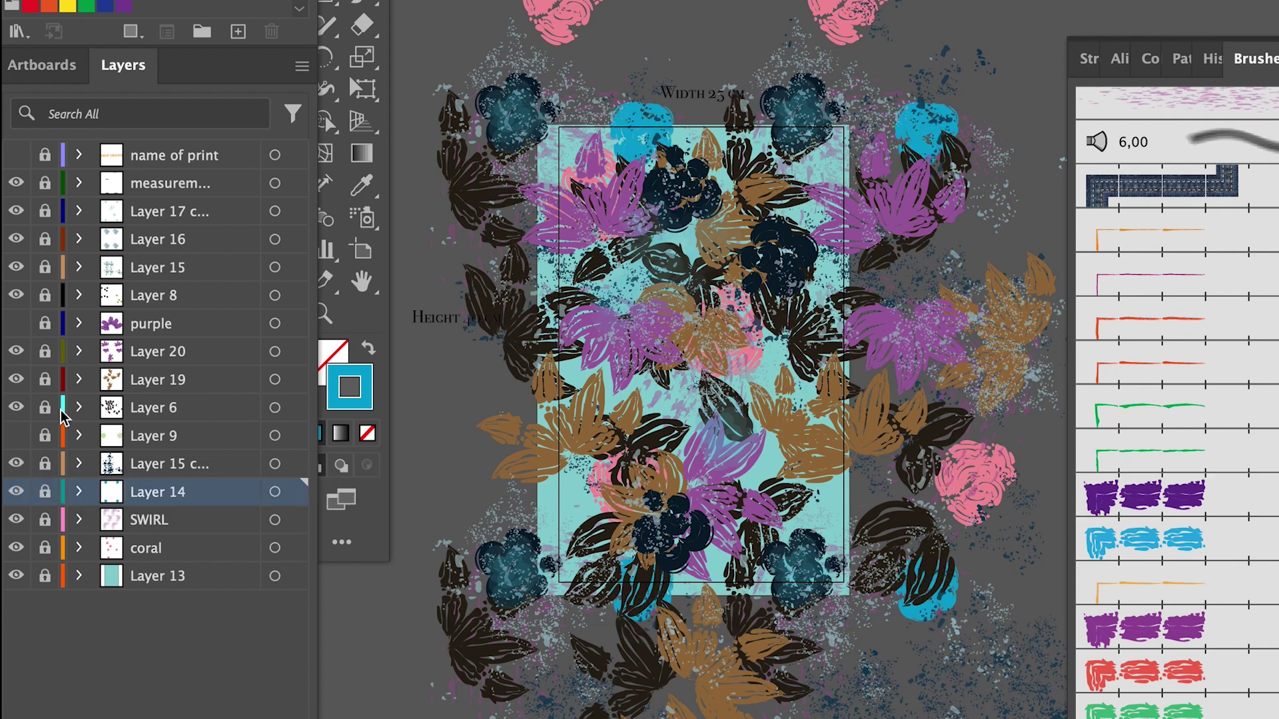
- Rename Layer 9 as lime and delete the hidden purple layer
left_click(16, 436)
left_click(18, 436)
double_click(155, 437)
type("lime")
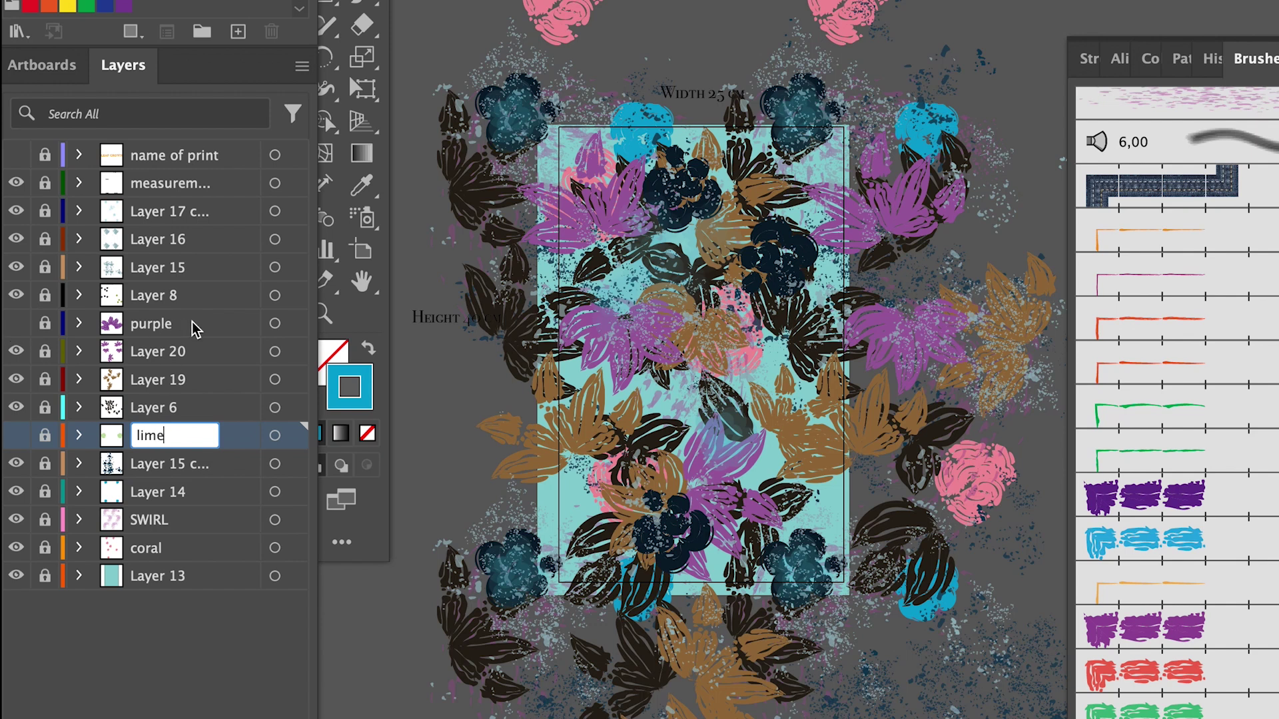
key("Return")
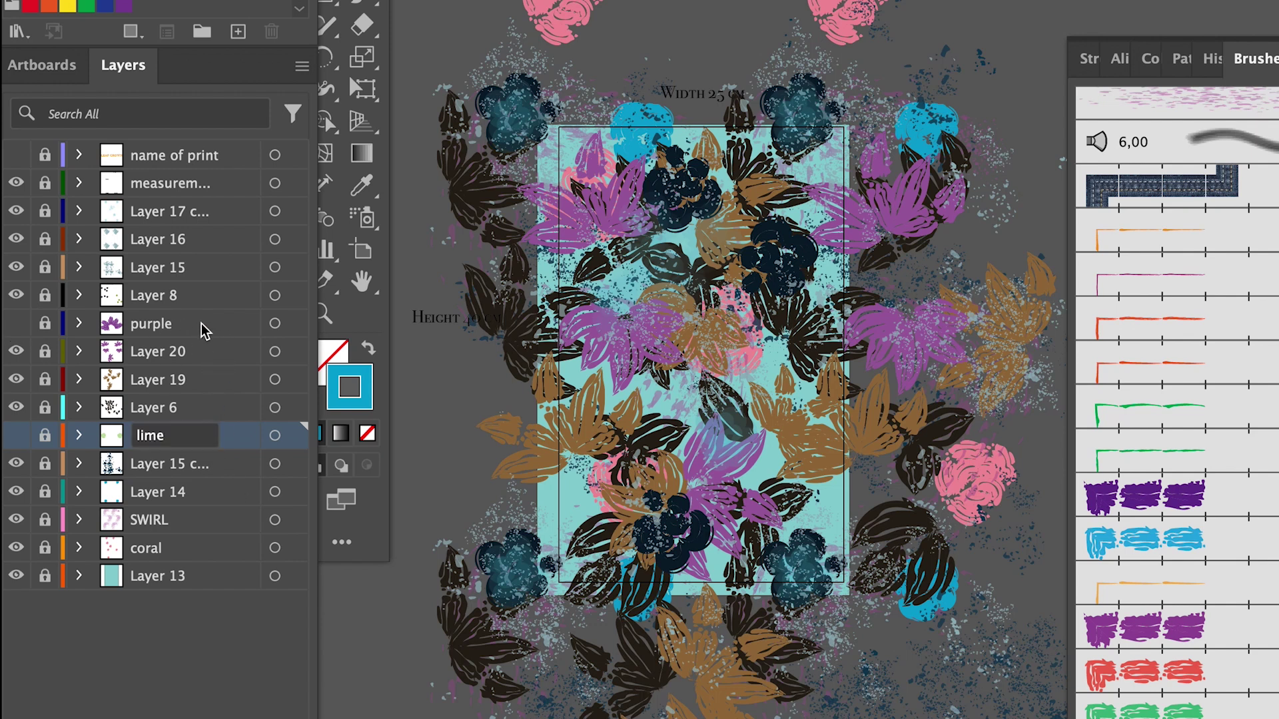
left_click(153, 324)
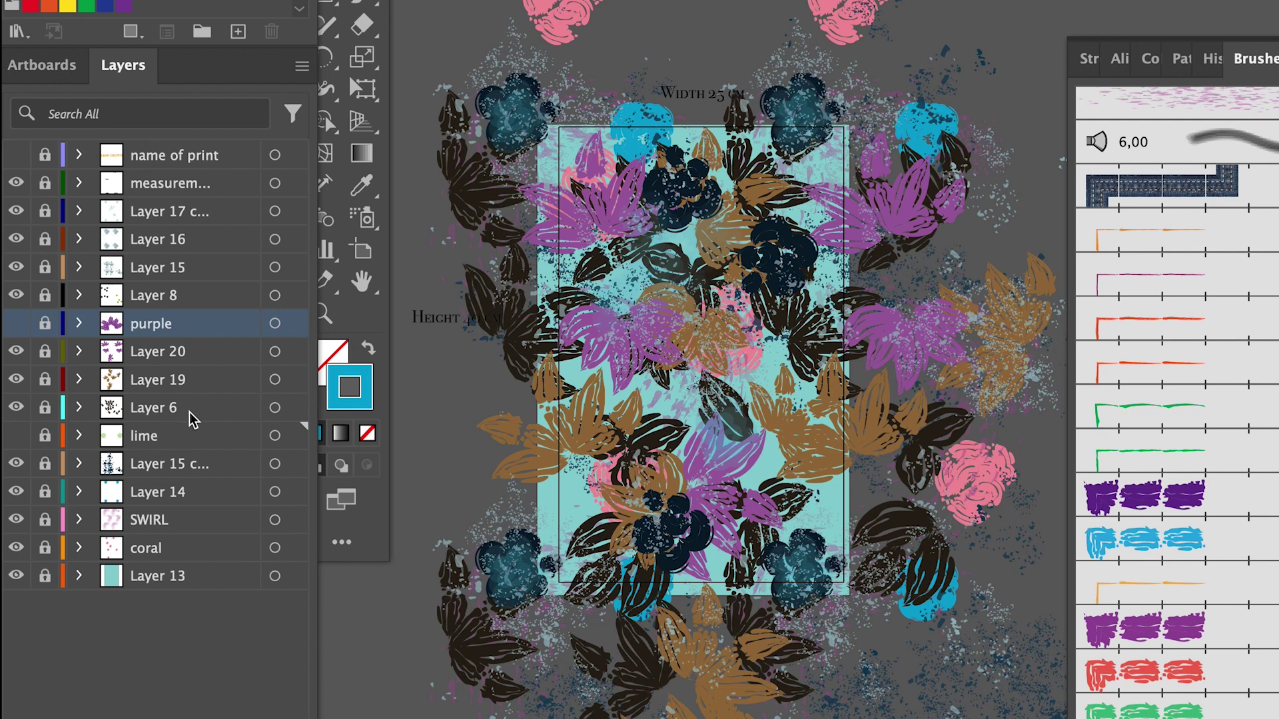
left_click_drag(211, 317, 250, 643)
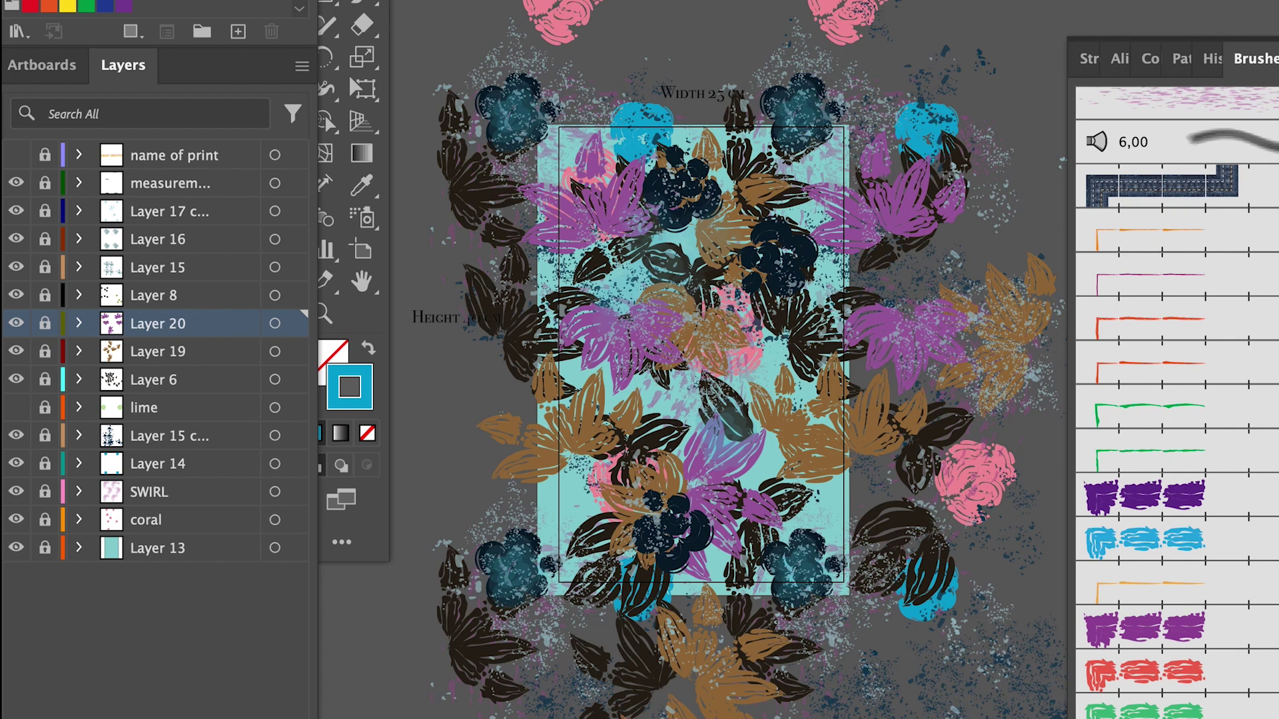
- Hide the artwork layers from the Layer 17 copy through Layer 19, keeping measurements and Layer 6 visible, and unlock Layer 6
left_click_drag(18, 414, 13, 196)
left_click(15, 182)
left_click(15, 380)
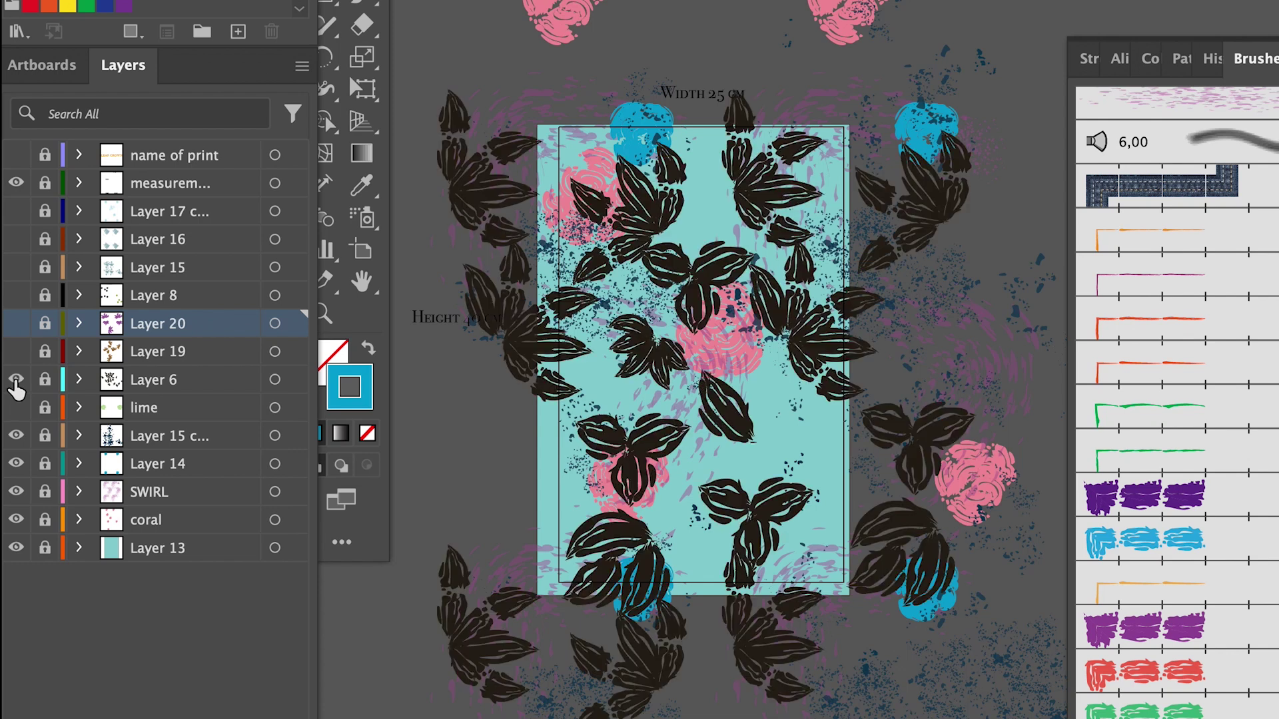
left_click(45, 381)
- Copy the leaf motif crossing the artboard's bottom edge to its top edge, with Move offsets of 0 cm horizontal and -40 cm vertical
left_click(675, 600)
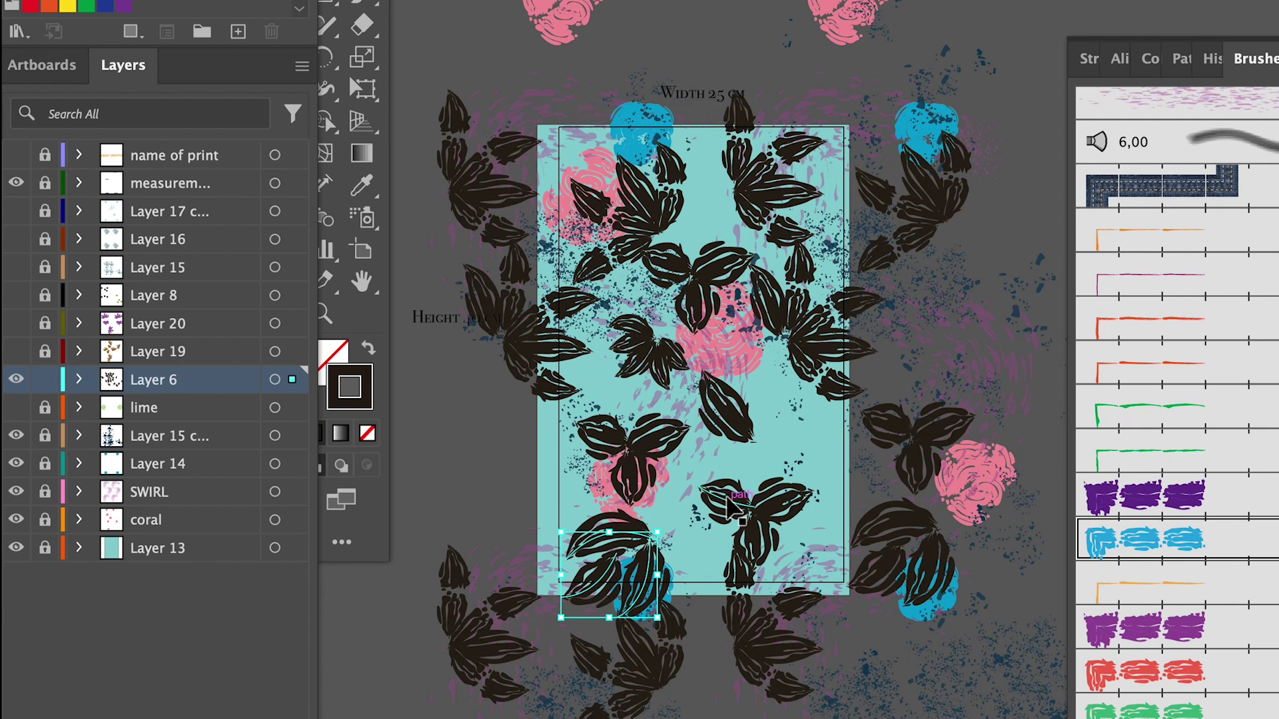
key("Return")
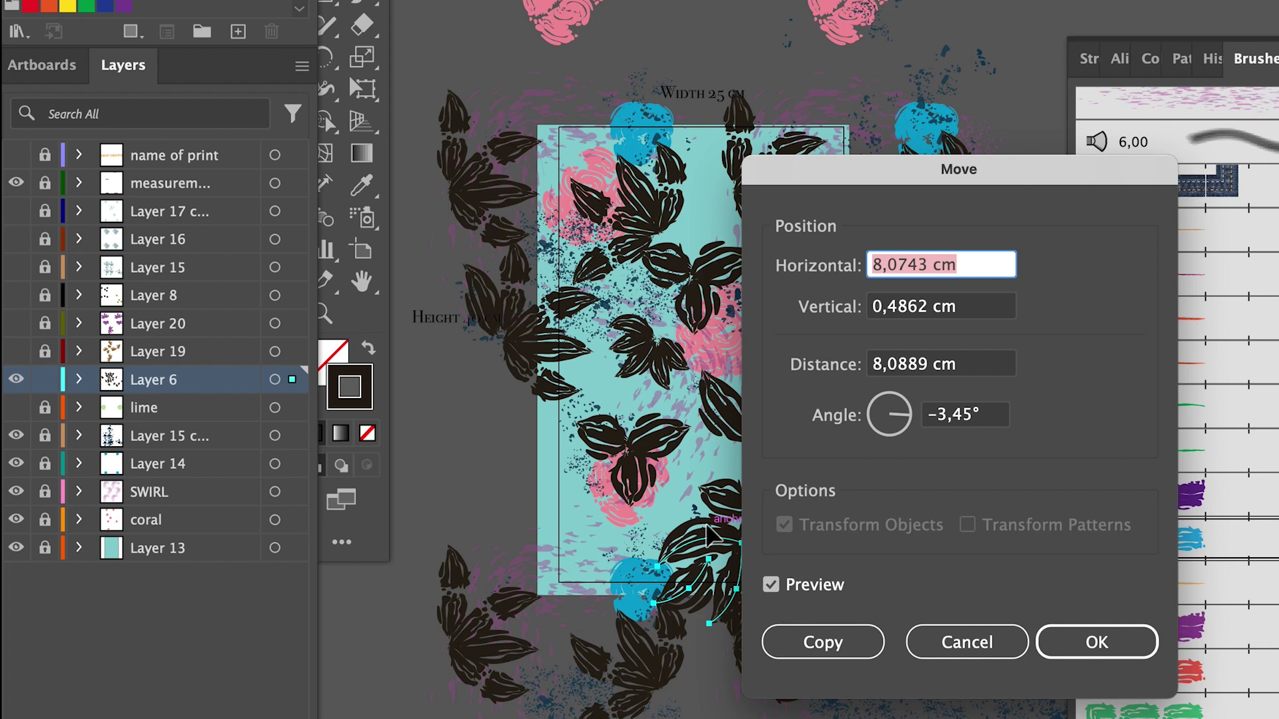
type("0")
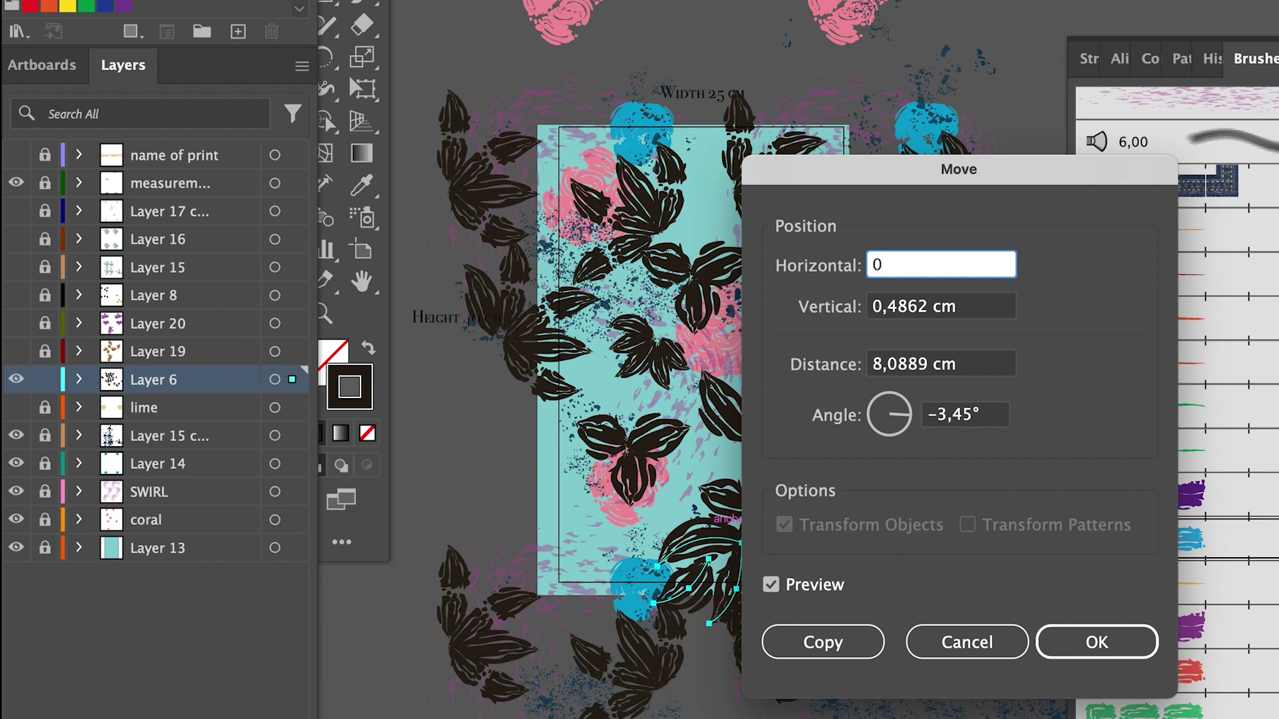
key("Tab")
type("-")
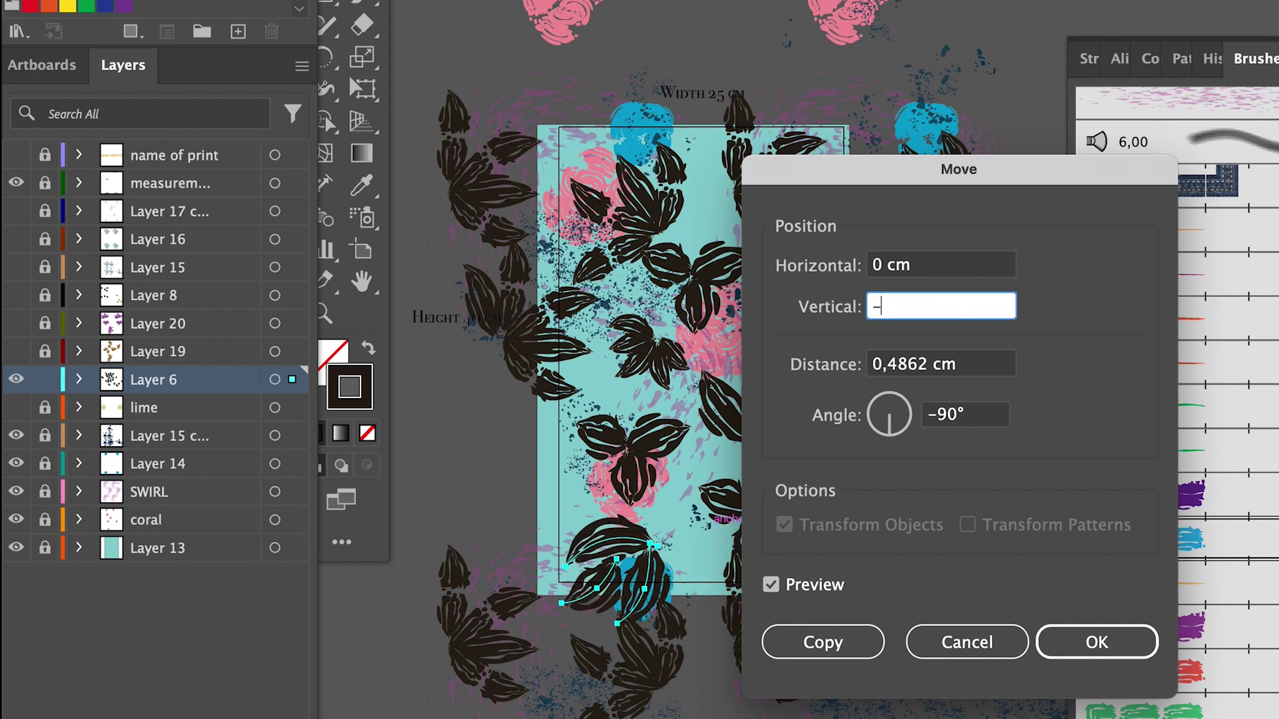
type("40")
key("Tab")
left_click(792, 642)
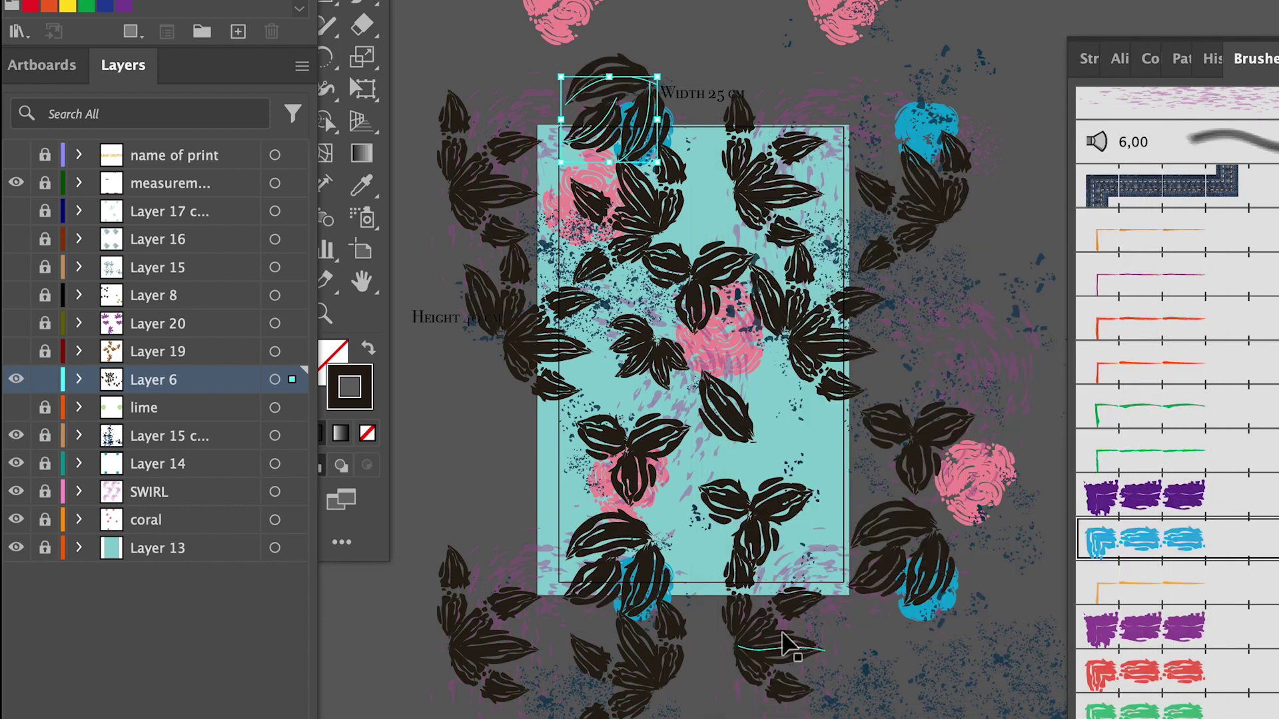
left_click(997, 666)
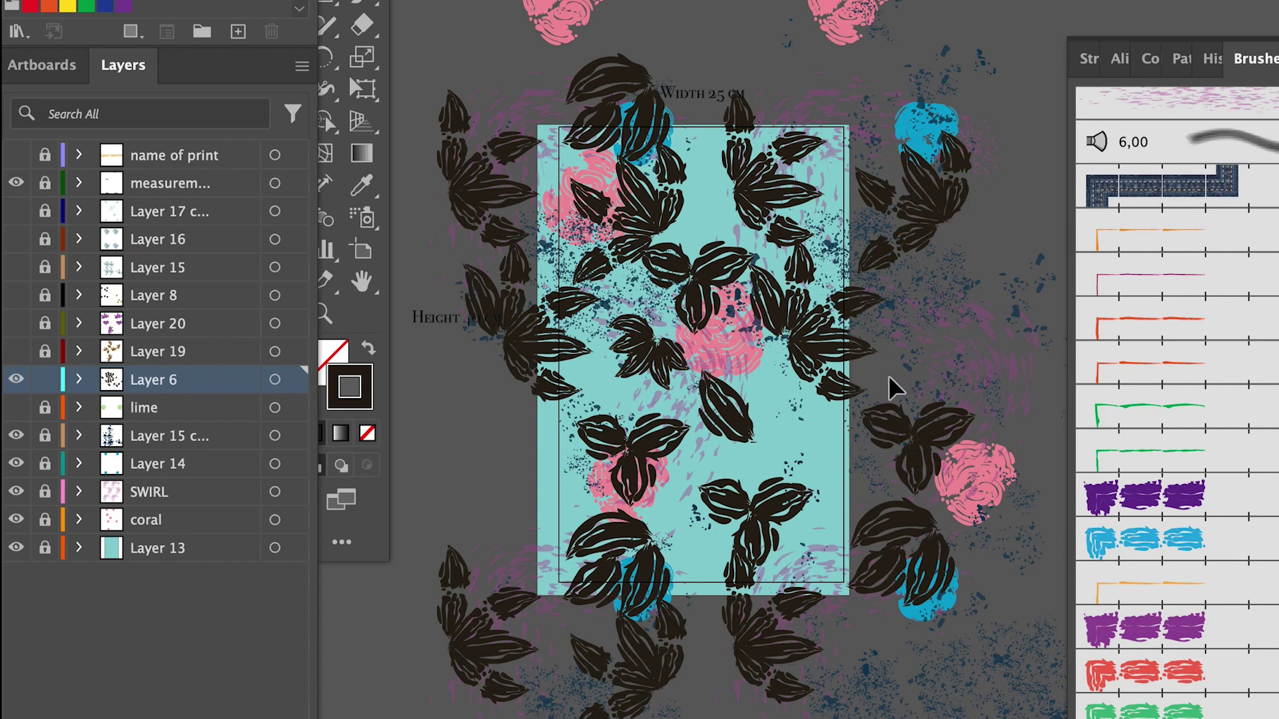
- Select the three-leaf motif just outside the artboard's right edge to inspect it, and clear the selection
left_click(927, 455)
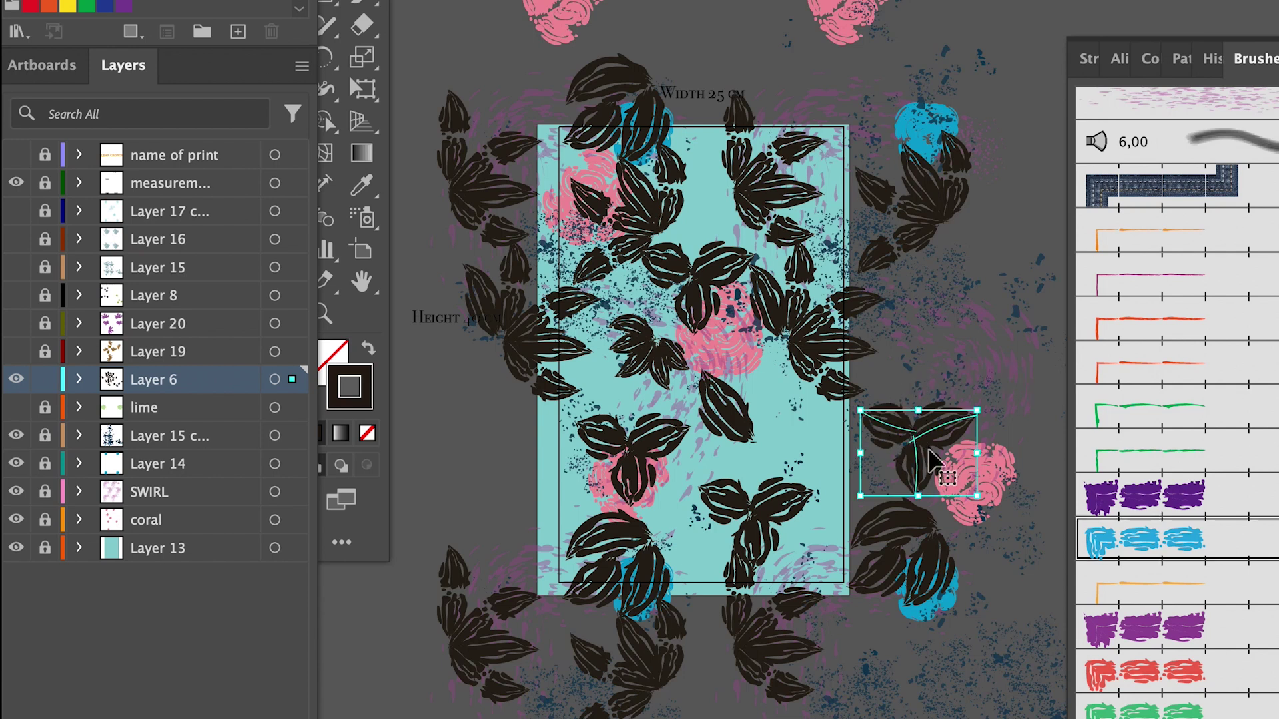
left_click(964, 328)
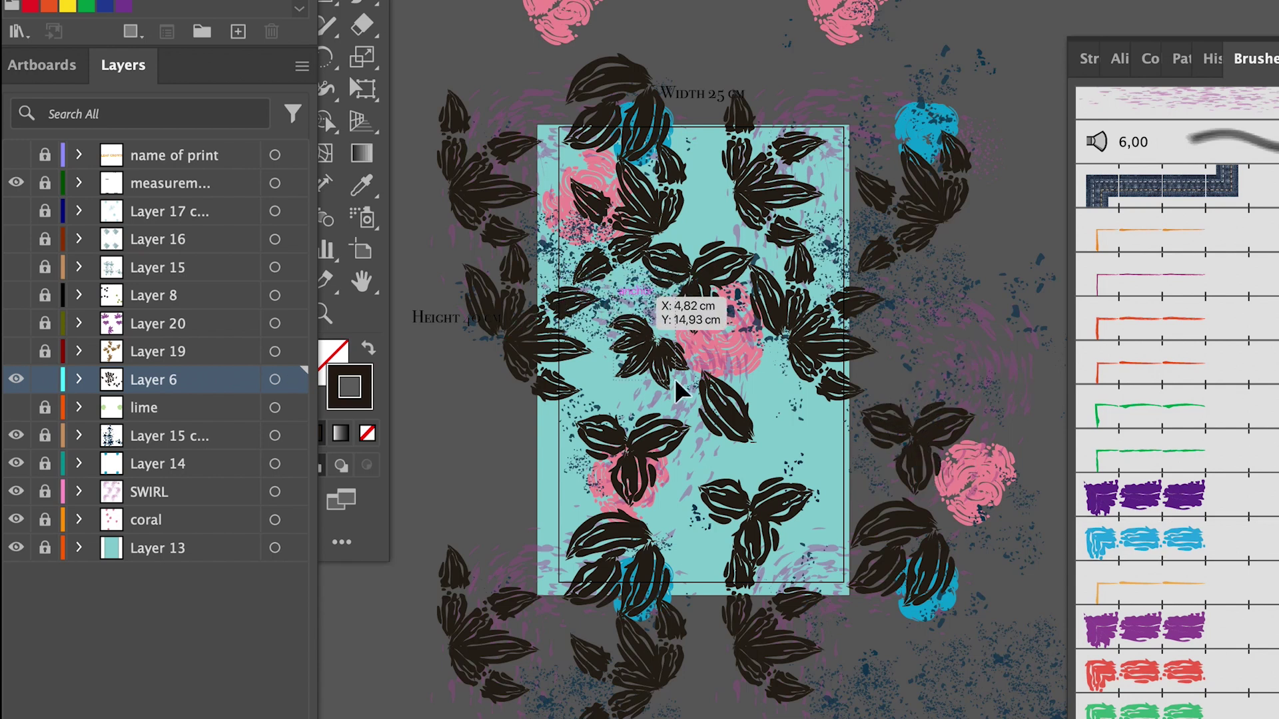
- Duplicate the central small leaf motif onto the artboard's right edge and copy it to the left edge, with Move offsets of -25 cm horizontal and 0 cm vertical
left_click(644, 351)
left_click_drag(643, 351, 837, 458)
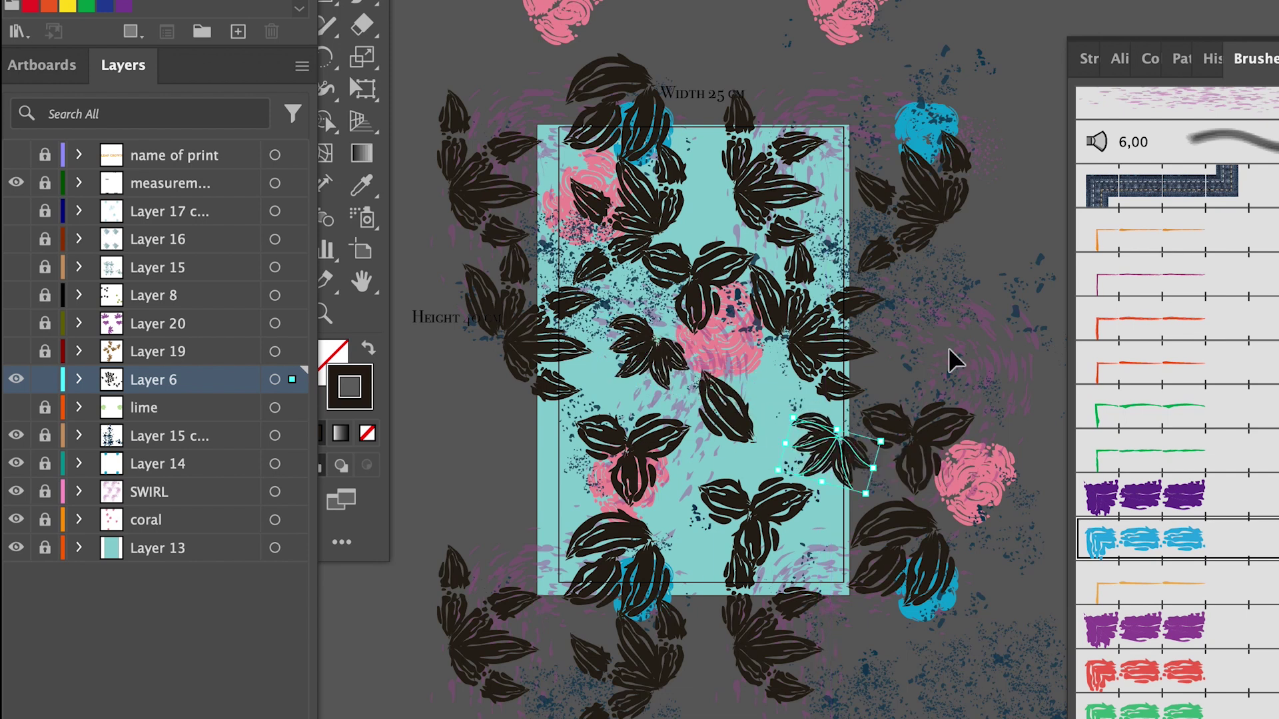
key("Return")
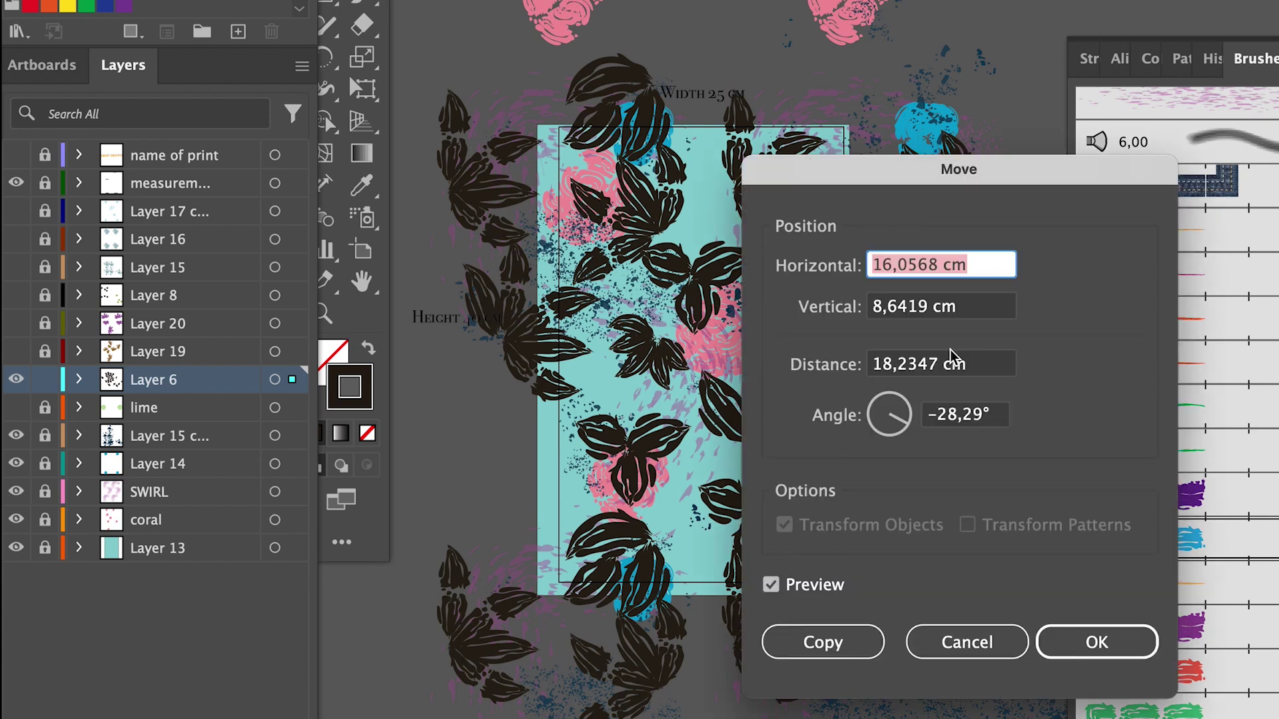
type("-25")
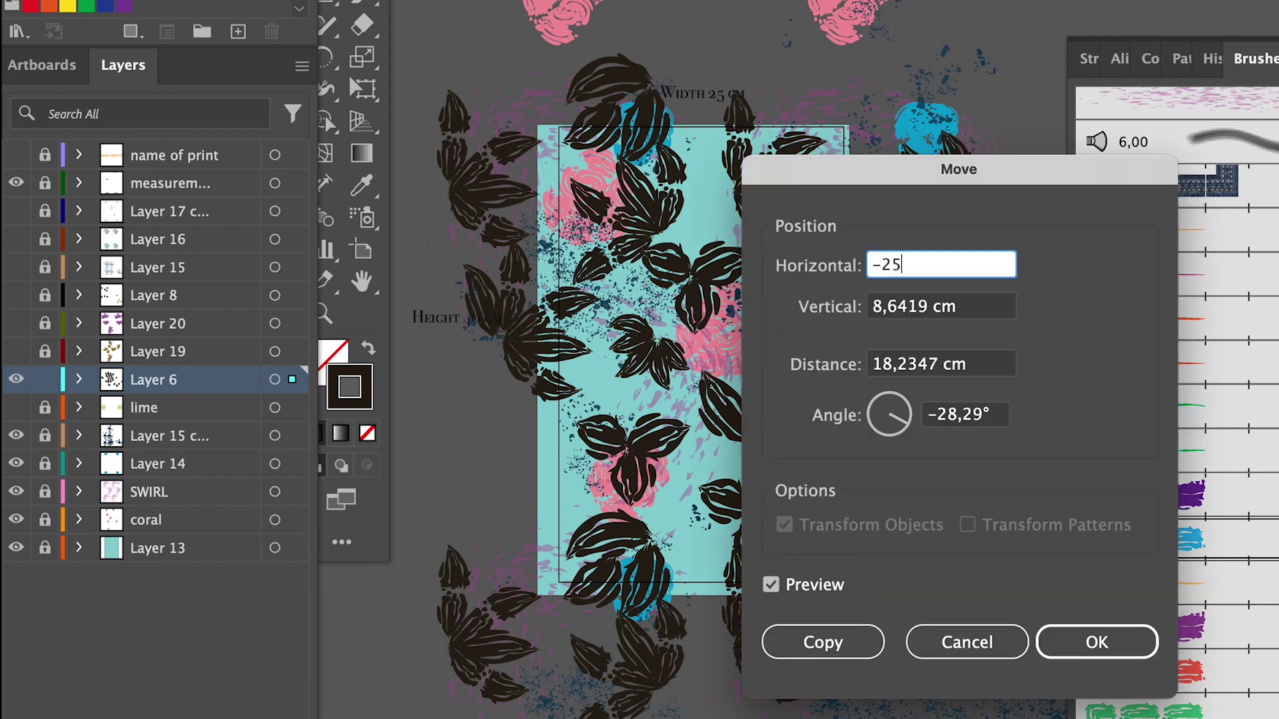
key("Tab")
type("0")
key("Tab")
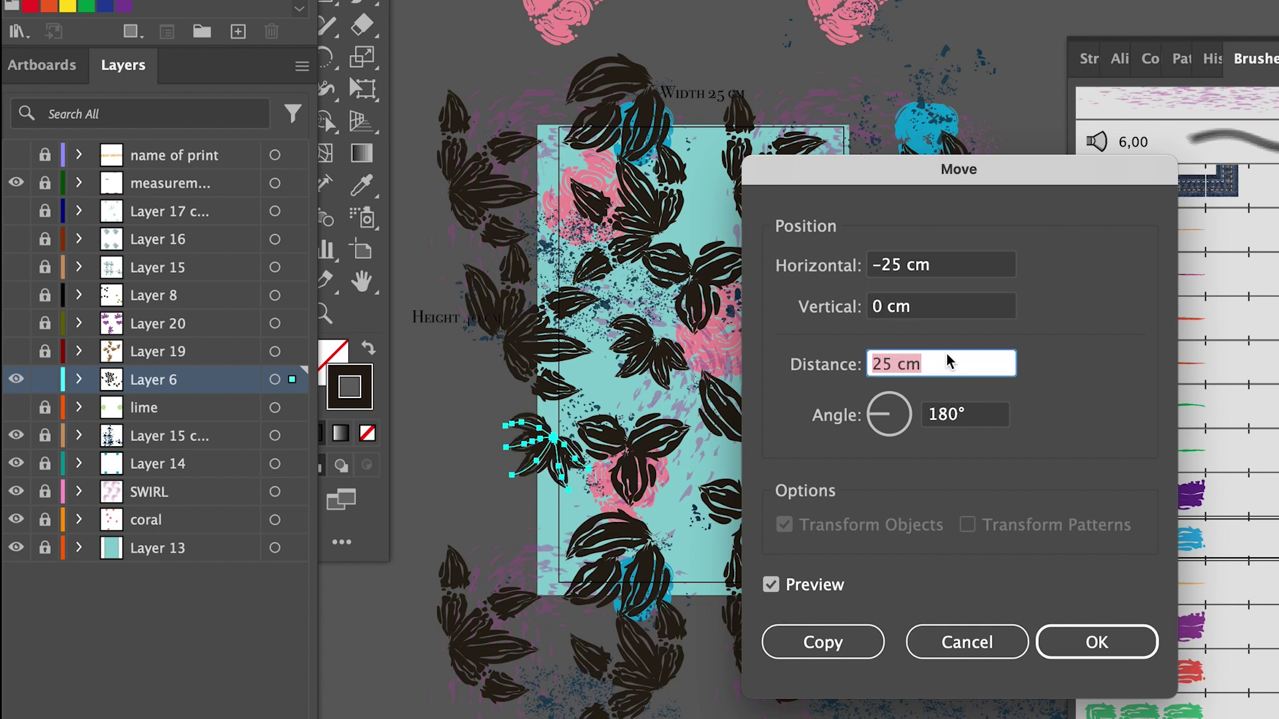
left_click(823, 641)
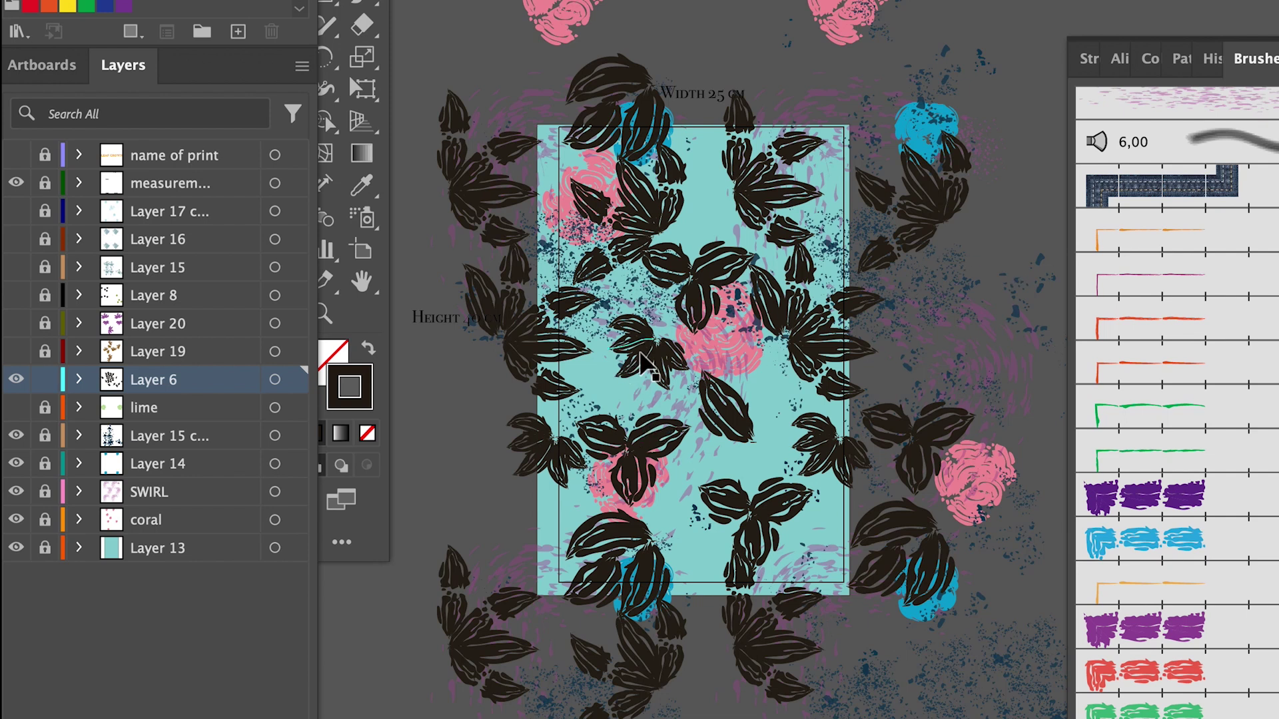
- Rotate the black leaf motif beside the upper pink flower and shift it slightly toward the artboard's left edge
left_click(666, 236)
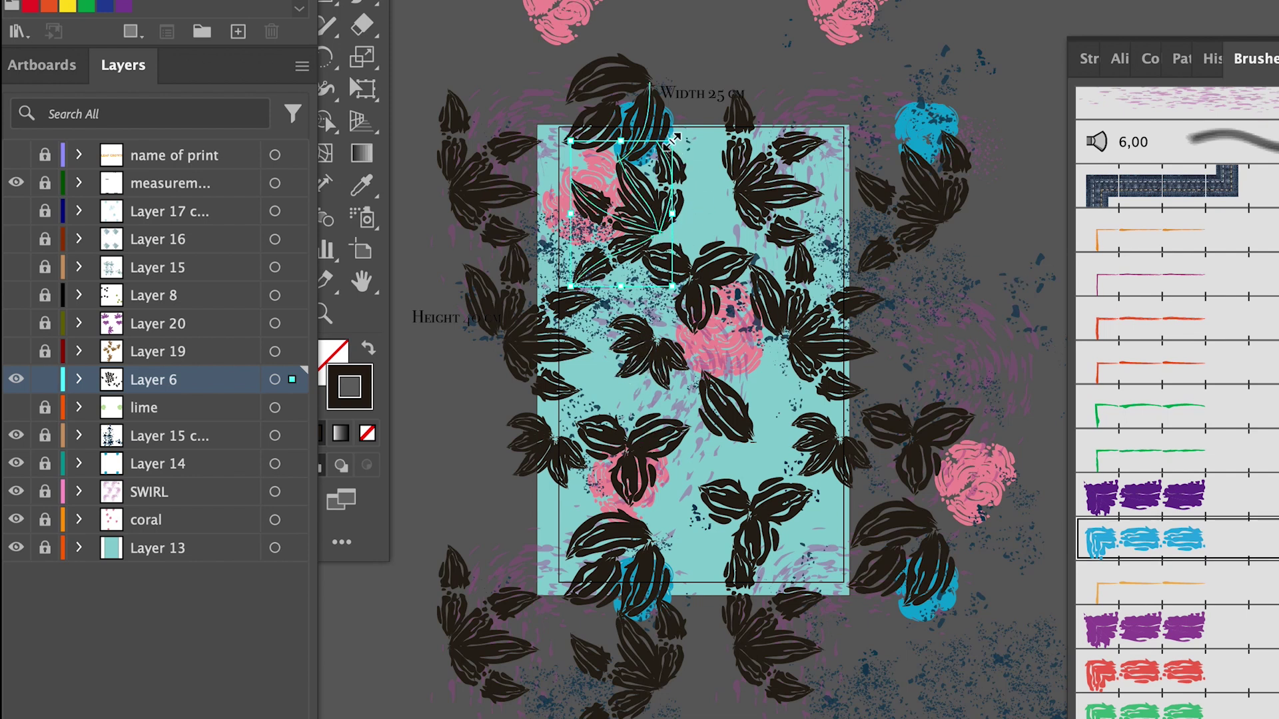
mouse_move(676, 138)
left_mouse_down()
mouse_move(696, 146)
mouse_move(662, 151)
left_mouse_up()
left_click(999, 338)
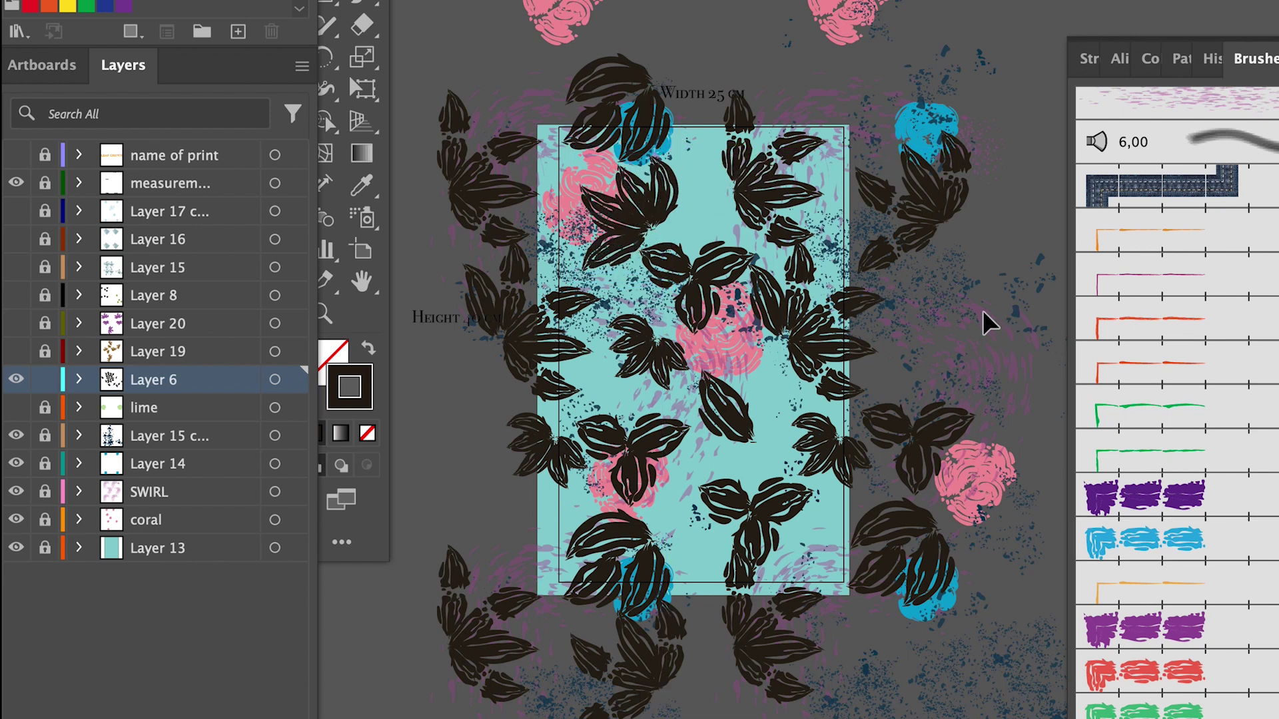
mouse_move(644, 203)
left_mouse_down()
mouse_move(632, 211)
mouse_move(666, 223)
mouse_move(636, 220)
mouse_move(666, 169)
mouse_move(563, 174)
left_mouse_up()
left_click_drag(614, 241, 626, 217)
left_click(967, 300)
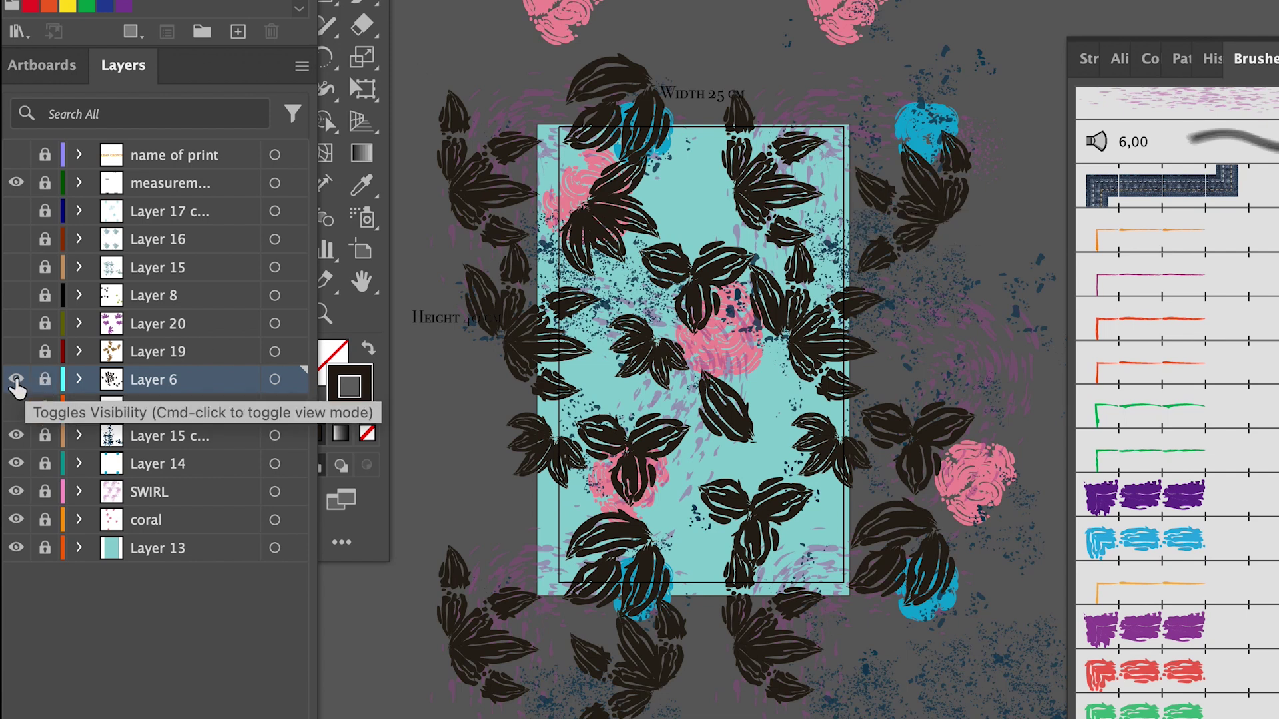
- Hide Layer 6 and toggle the visibility of Layer 19 and Layer 20
left_click(15, 380)
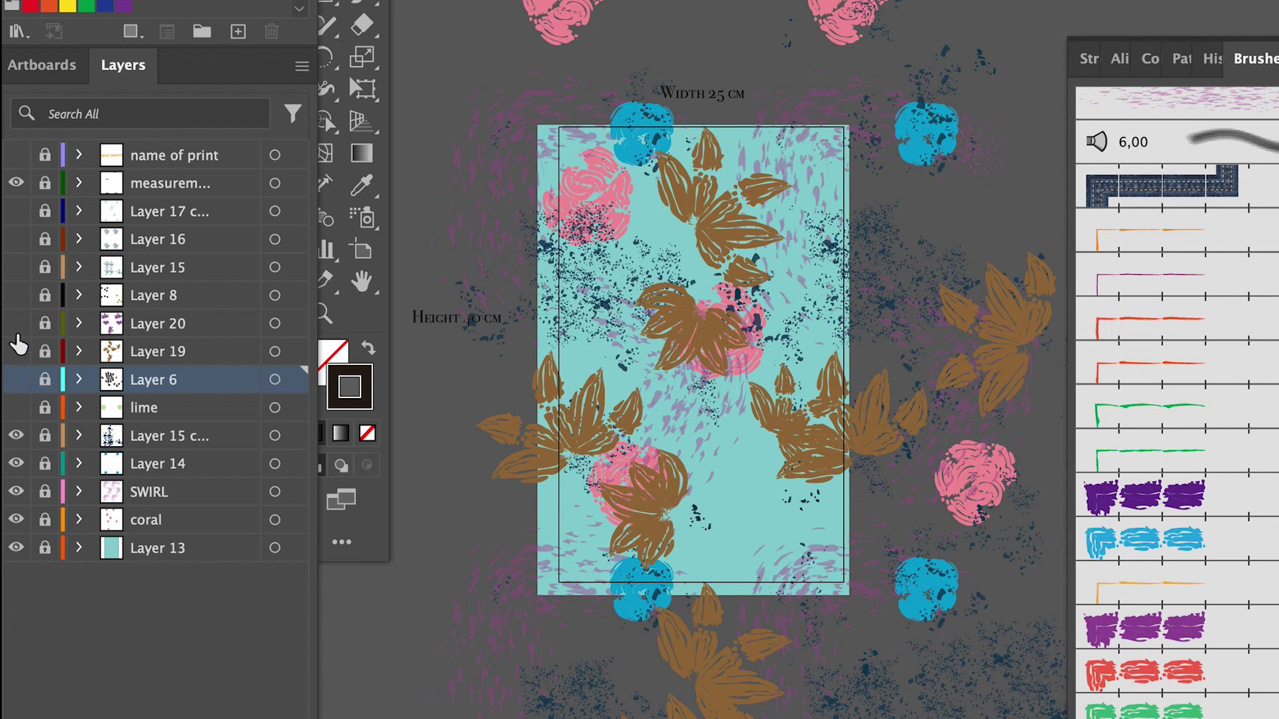
left_click(16, 351)
left_click(16, 323)
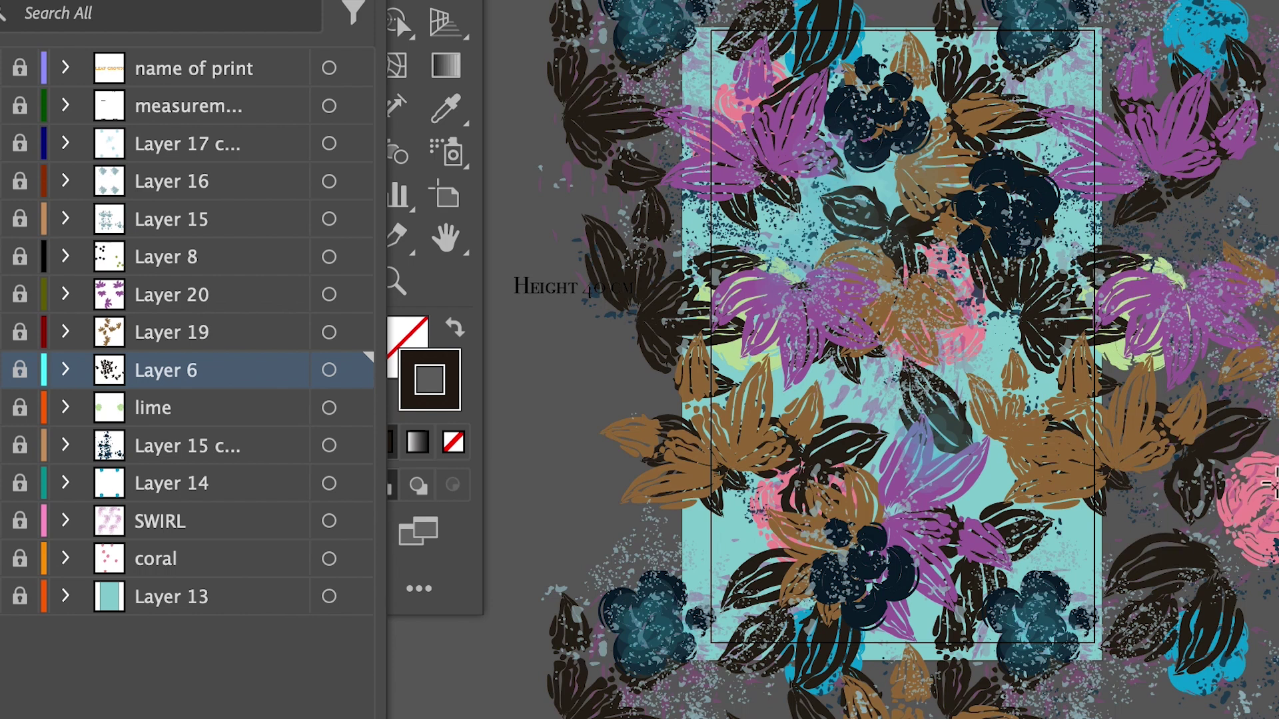
- Unlock Layer 20 and copy its two upper purple leaf motifs below the artboard, with Move offsets of 0 cm horizontal and 40 cm vertical
left_click(20, 294)
left_click(765, 143)
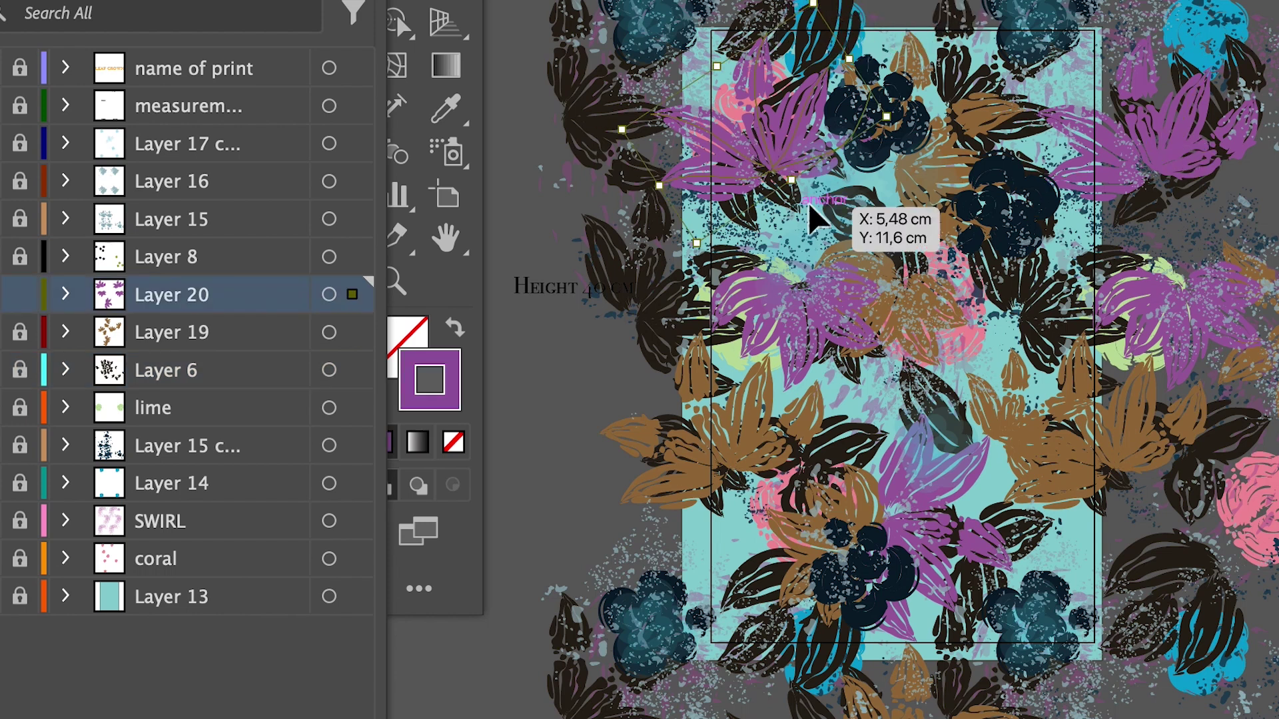
left_click(1139, 141)
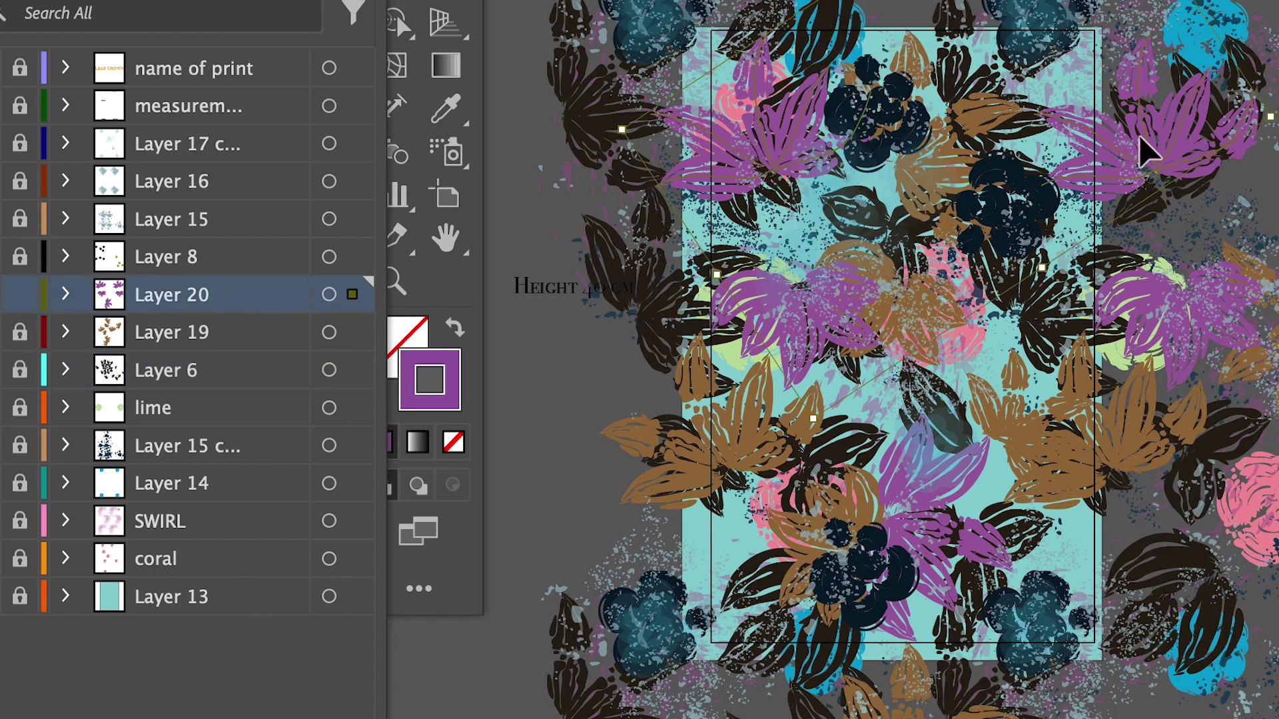
key("Return")
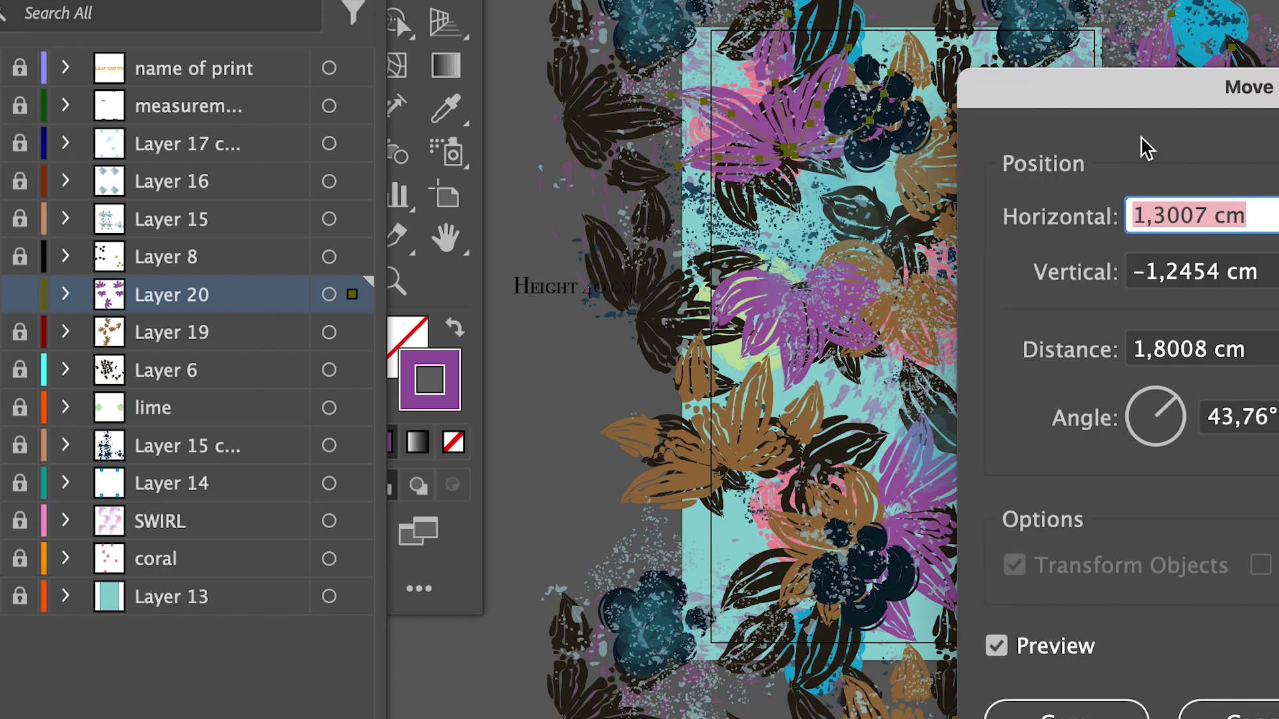
type("0")
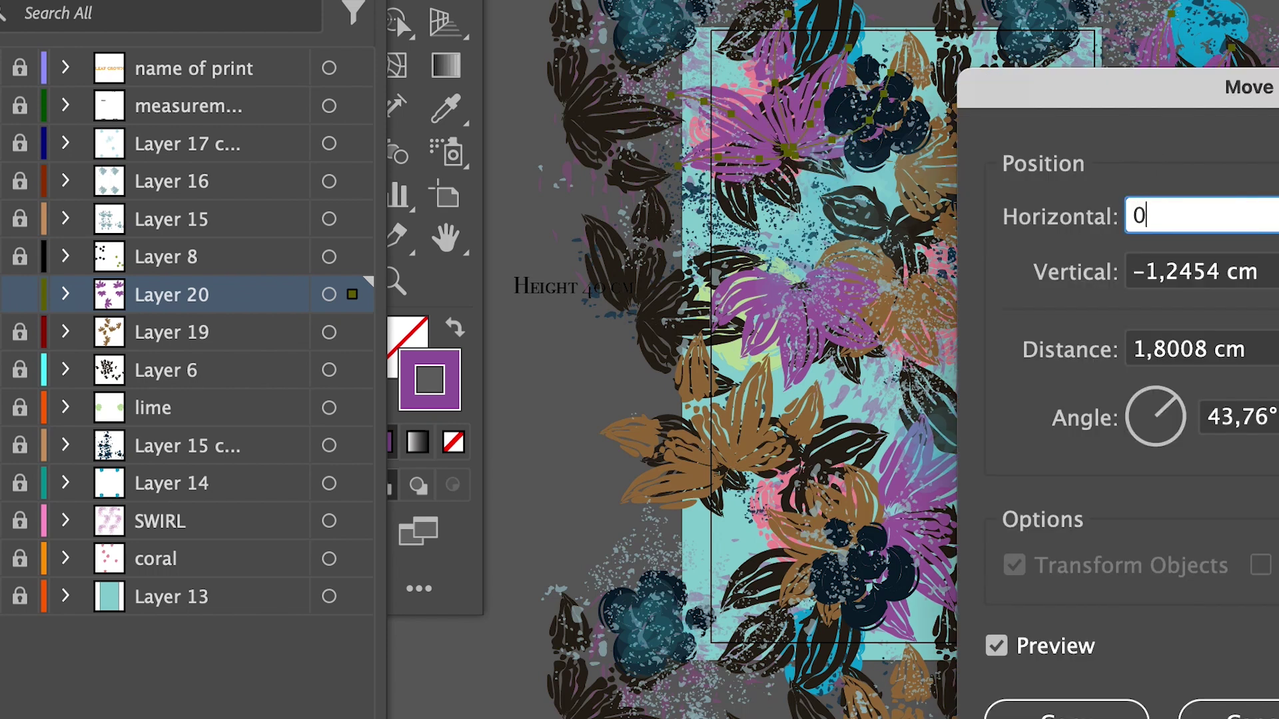
key("Tab")
type("40")
key("Tab")
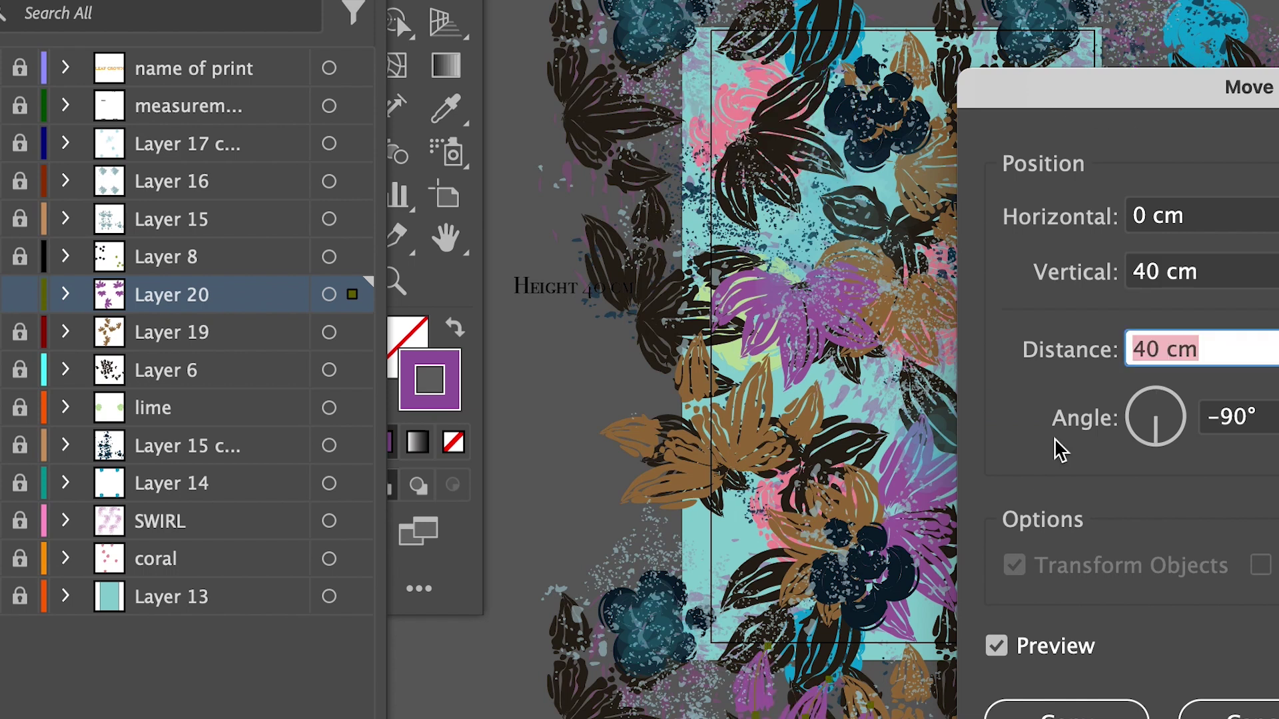
left_click(1065, 709)
key("super+shift+a")
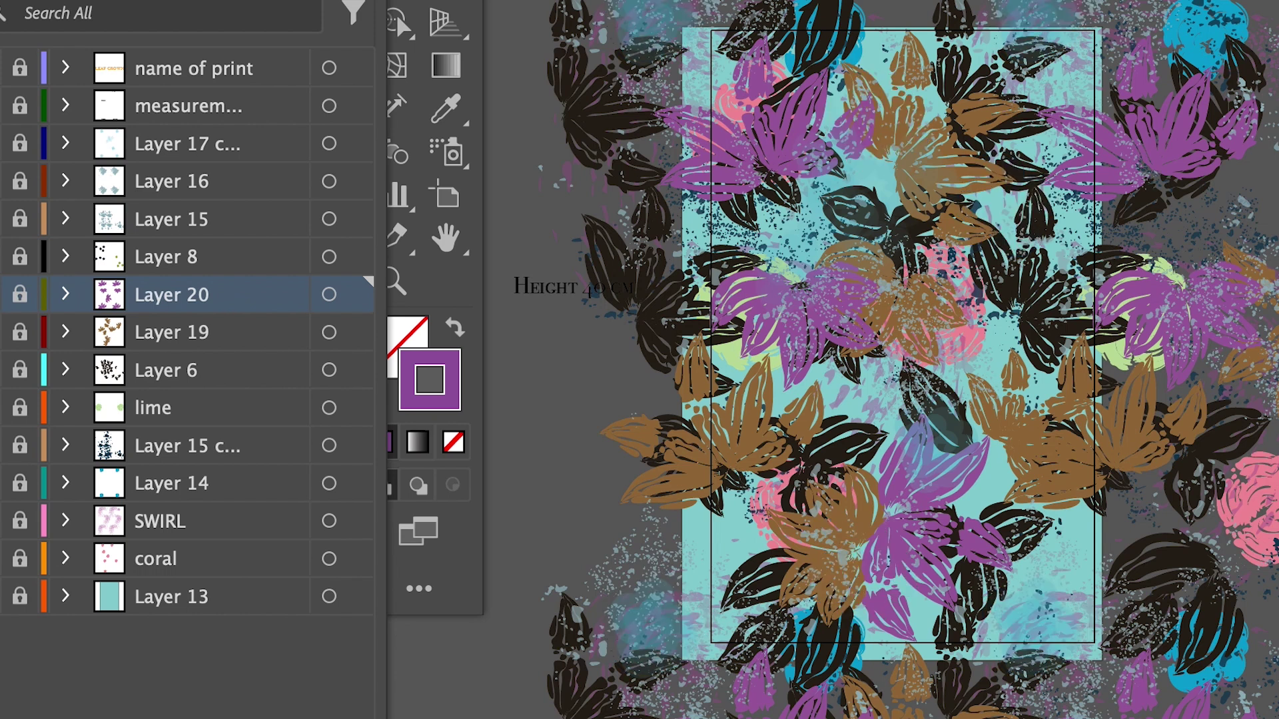
- Compare the artwork with and without the dark berry clusters and the splatter texture to examine how the layers overlap
key("ctrl+z")
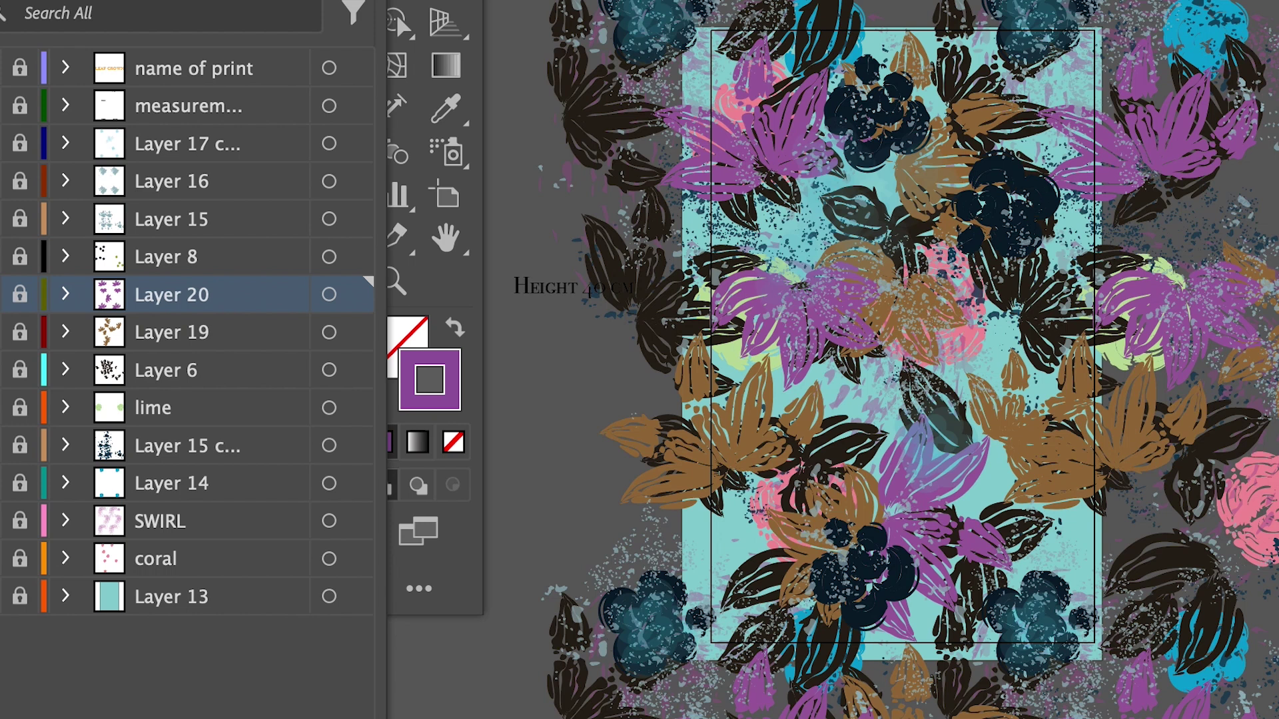
key("ctrl+shift+z")
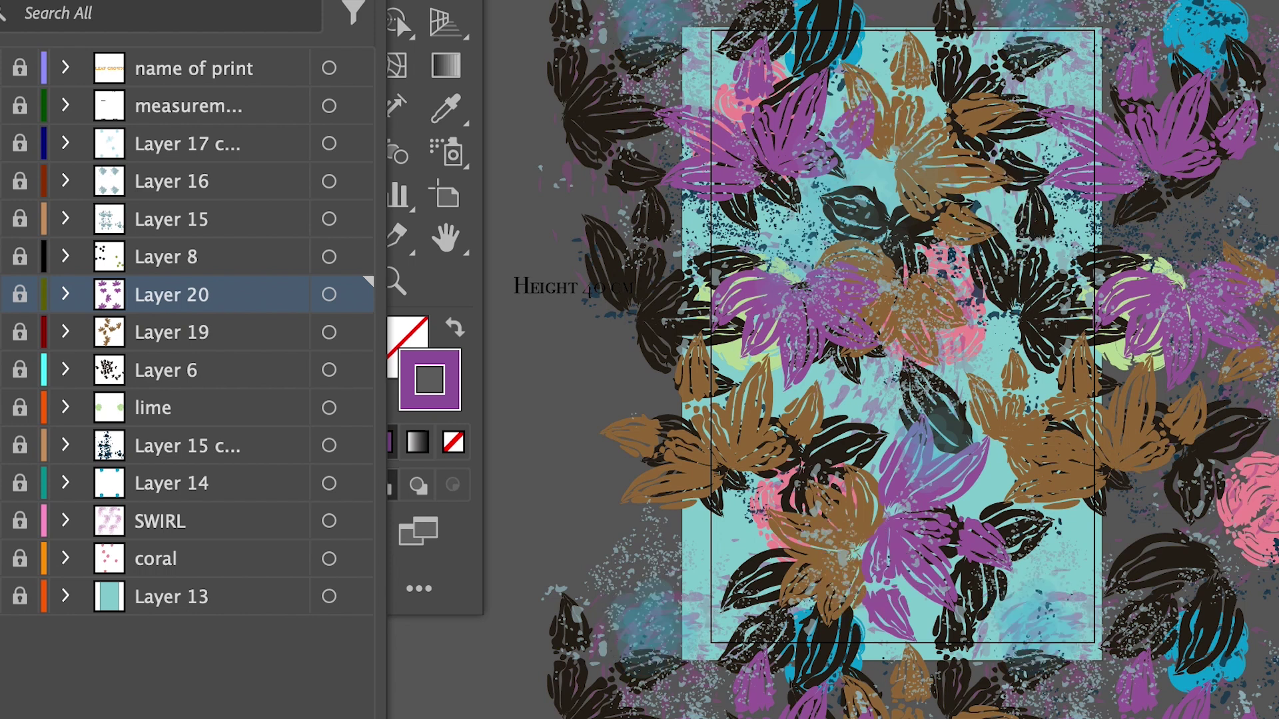
key("ctrl+z")
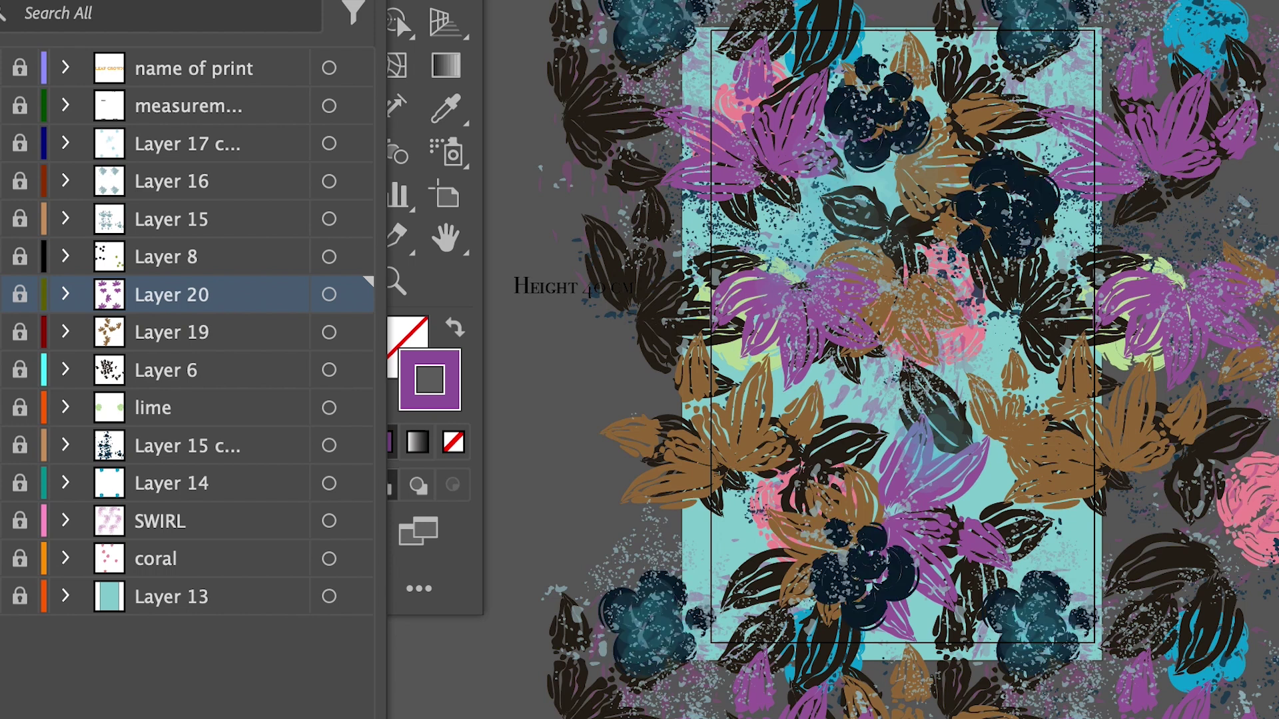
key("ctrl+shift+z")
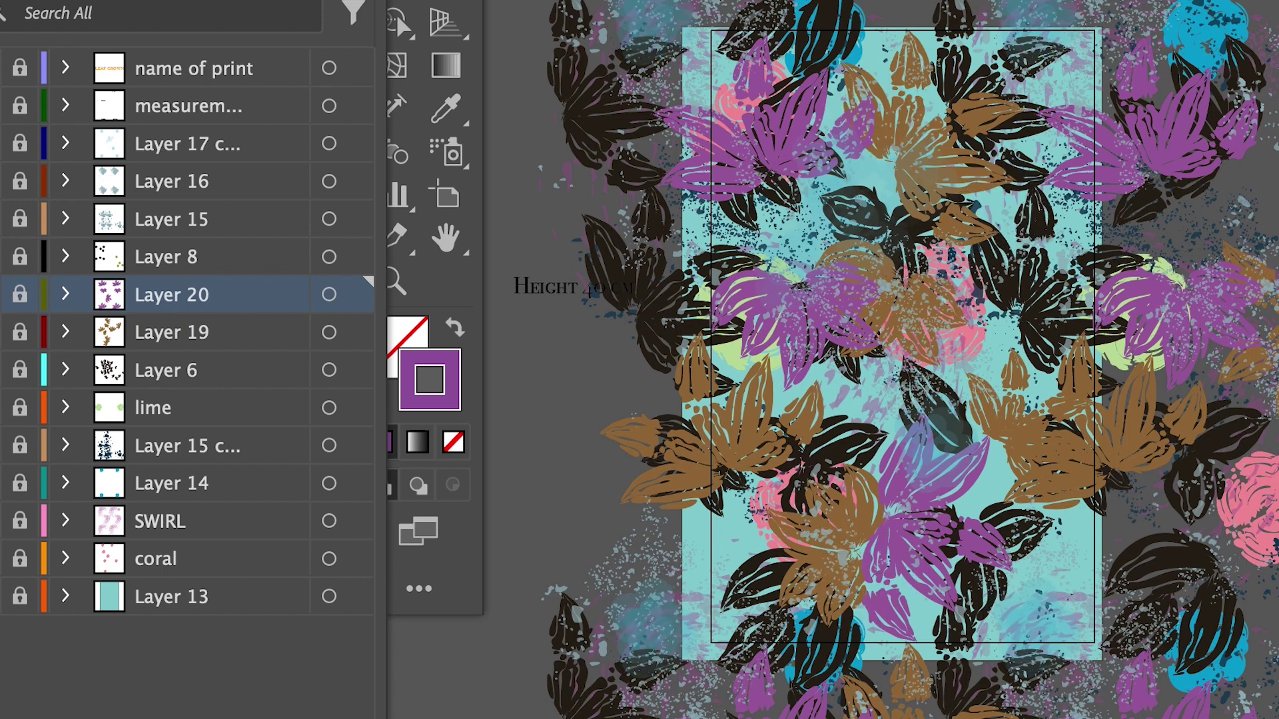
key("ctrl+z")
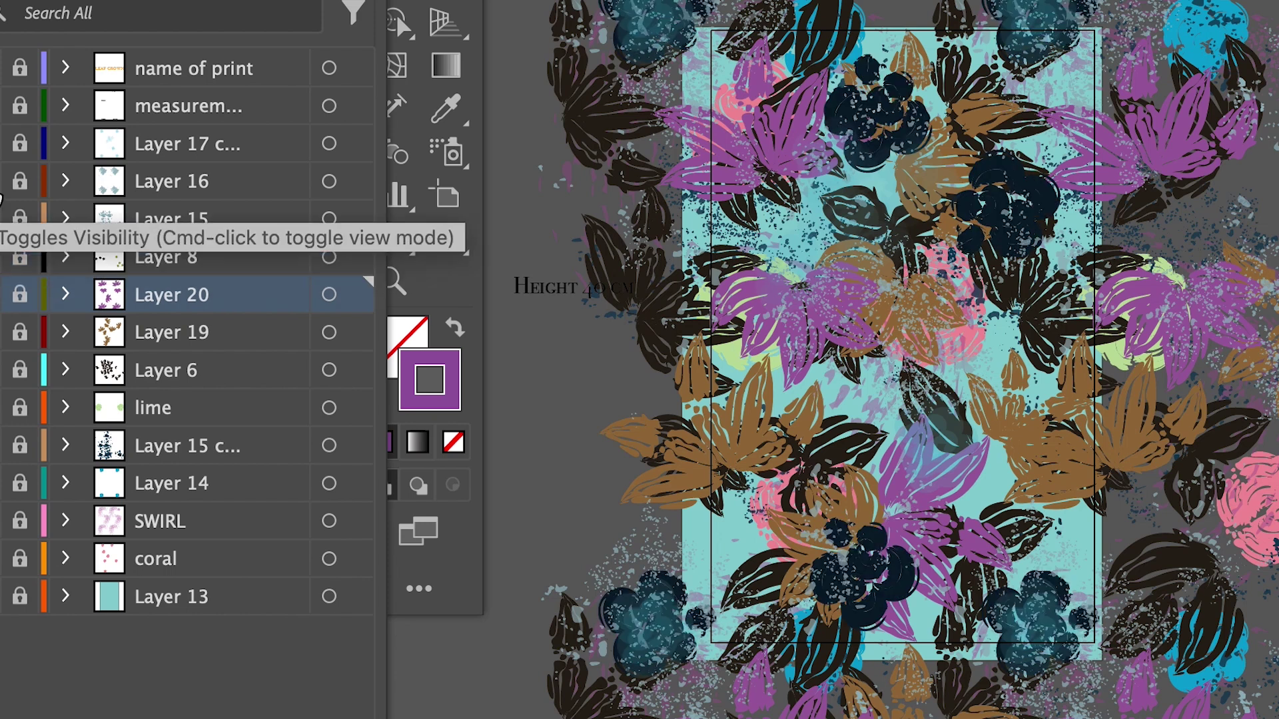
left_click(2, 194)
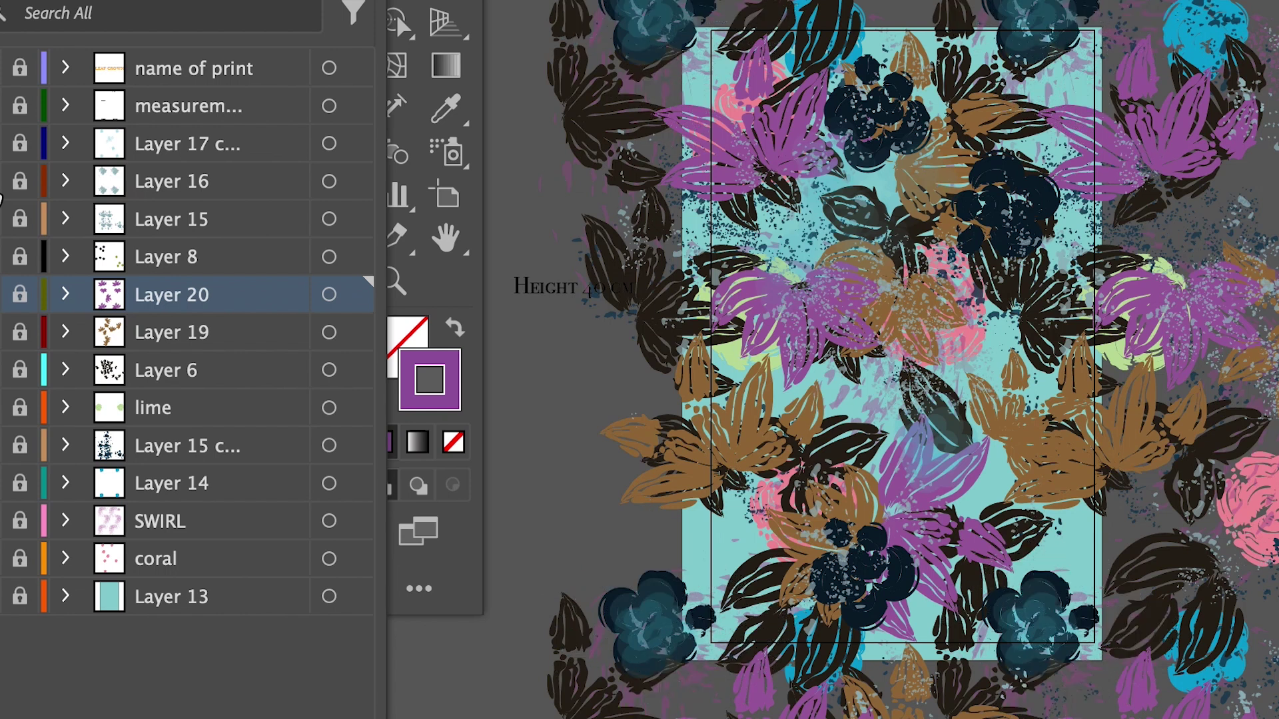
left_click(1, 195)
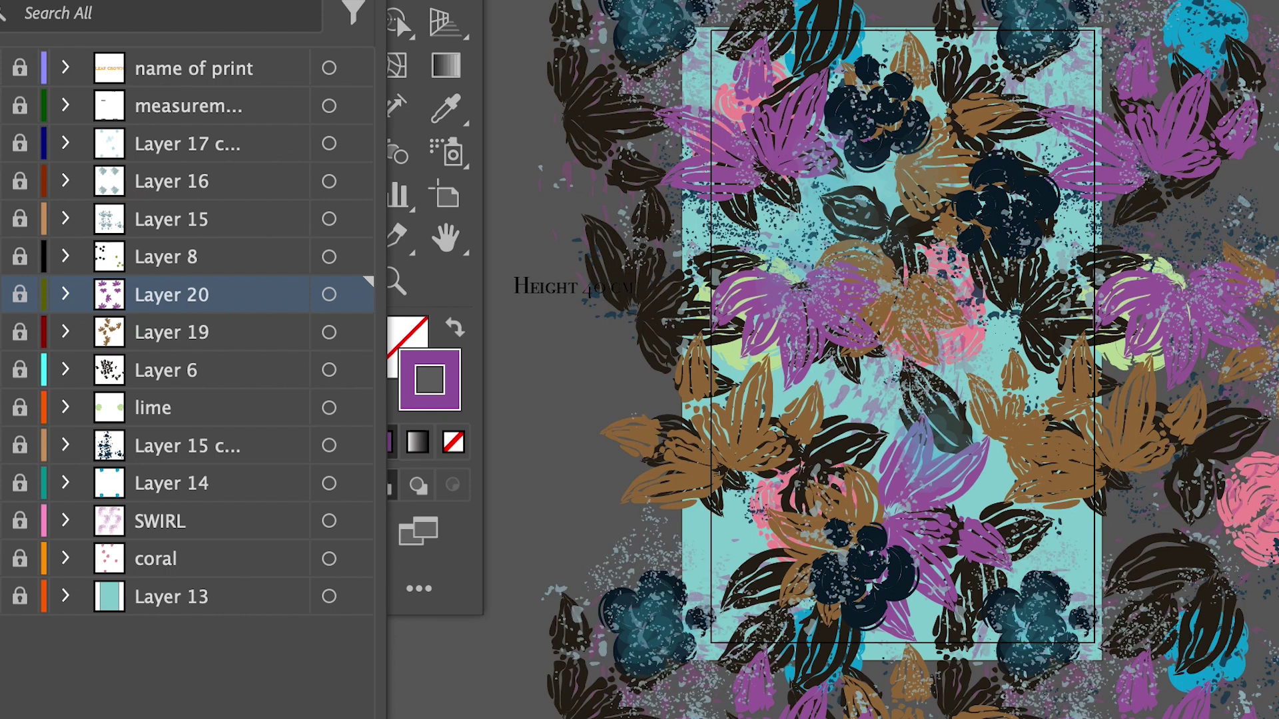
key("ctrl+z")
key("ctrl+shift+z")
- Move the Layer 17 copy down the layer order to sit between Layer 8 and Layer 20
left_click(178, 146)
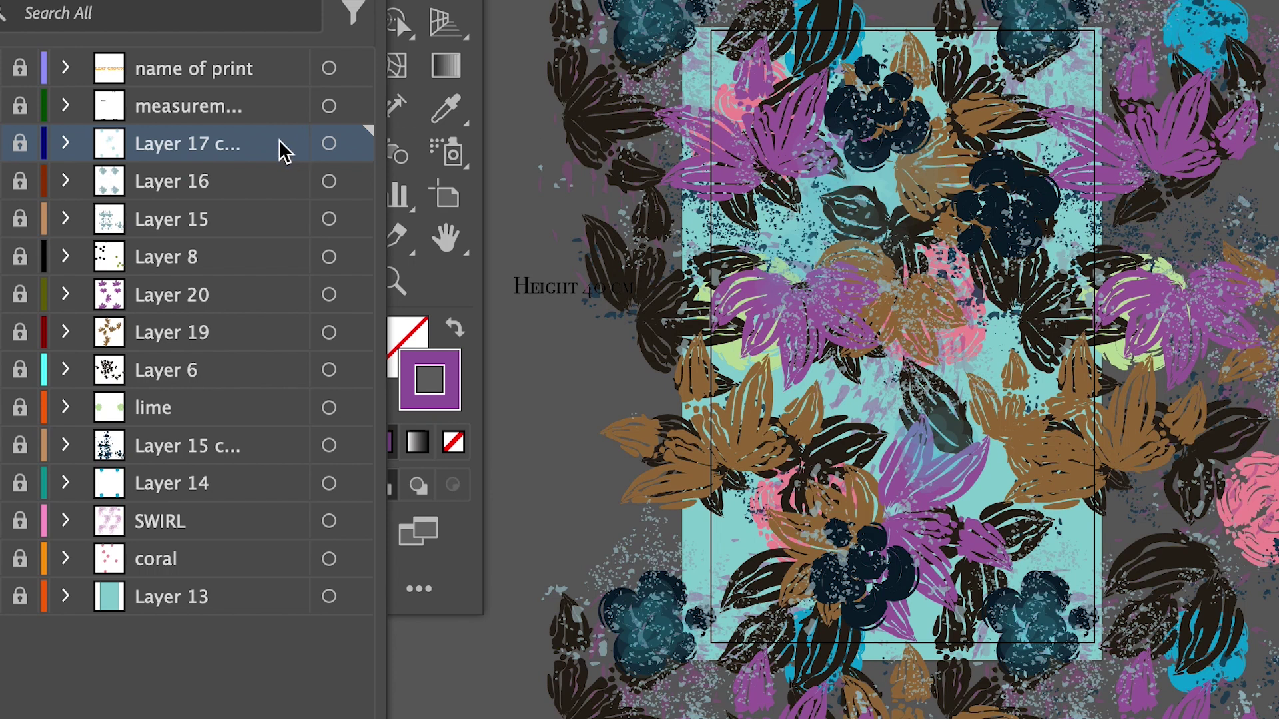
left_click_drag(287, 145, 277, 279)
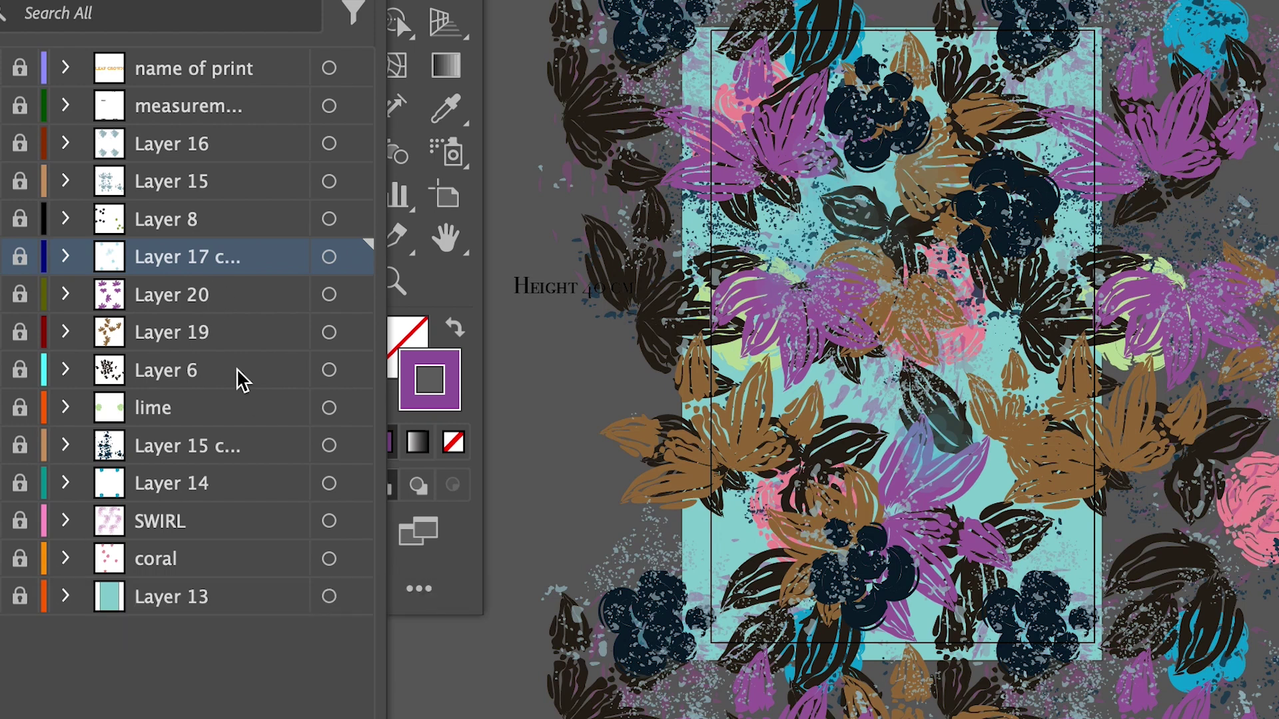
- Unlock the lime layer and duplicate the lime shape from the artboard's right edge to just inside its lower-right corner
left_click(22, 409)
left_click(219, 413)
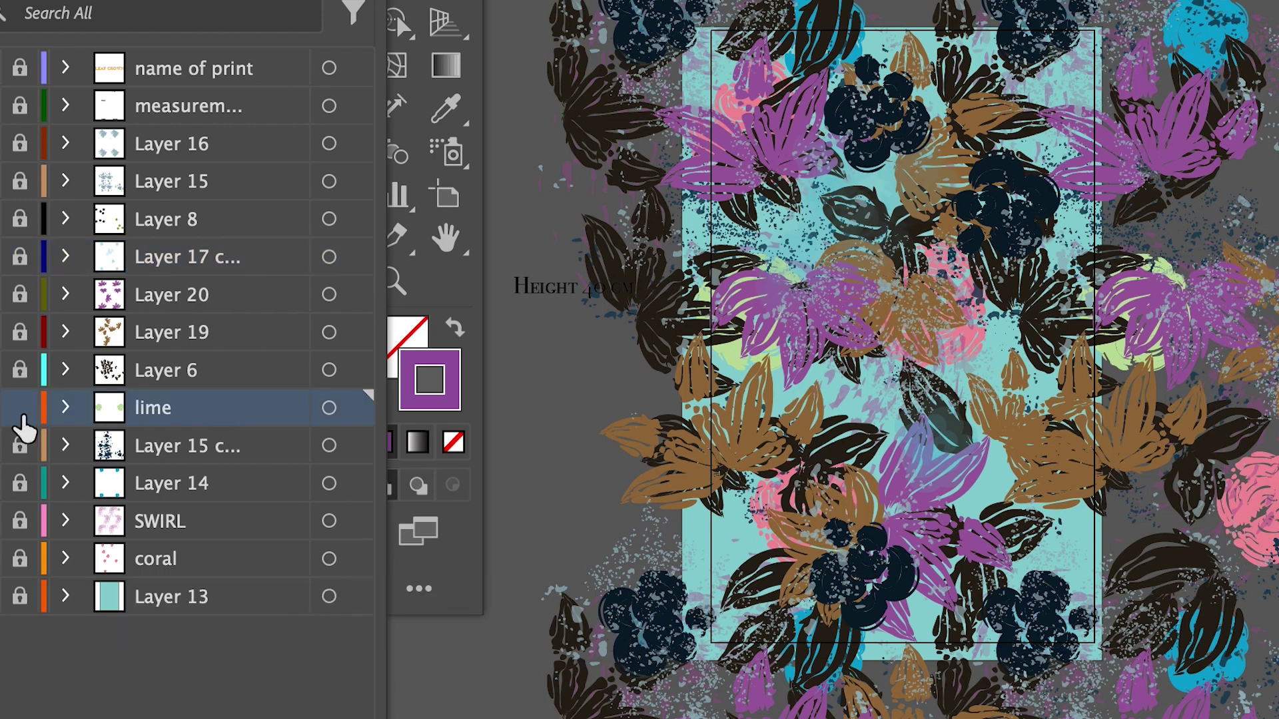
left_click_drag(749, 327, 1152, 326)
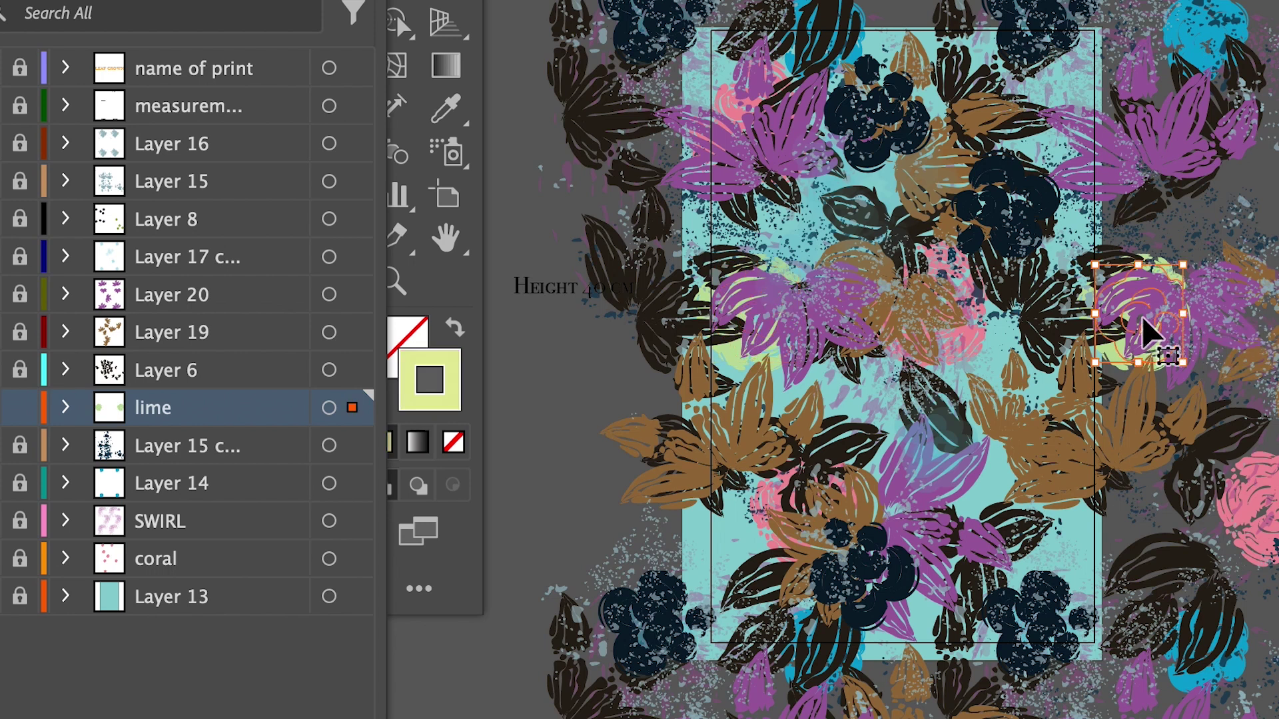
left_click_drag(1148, 314, 1024, 591)
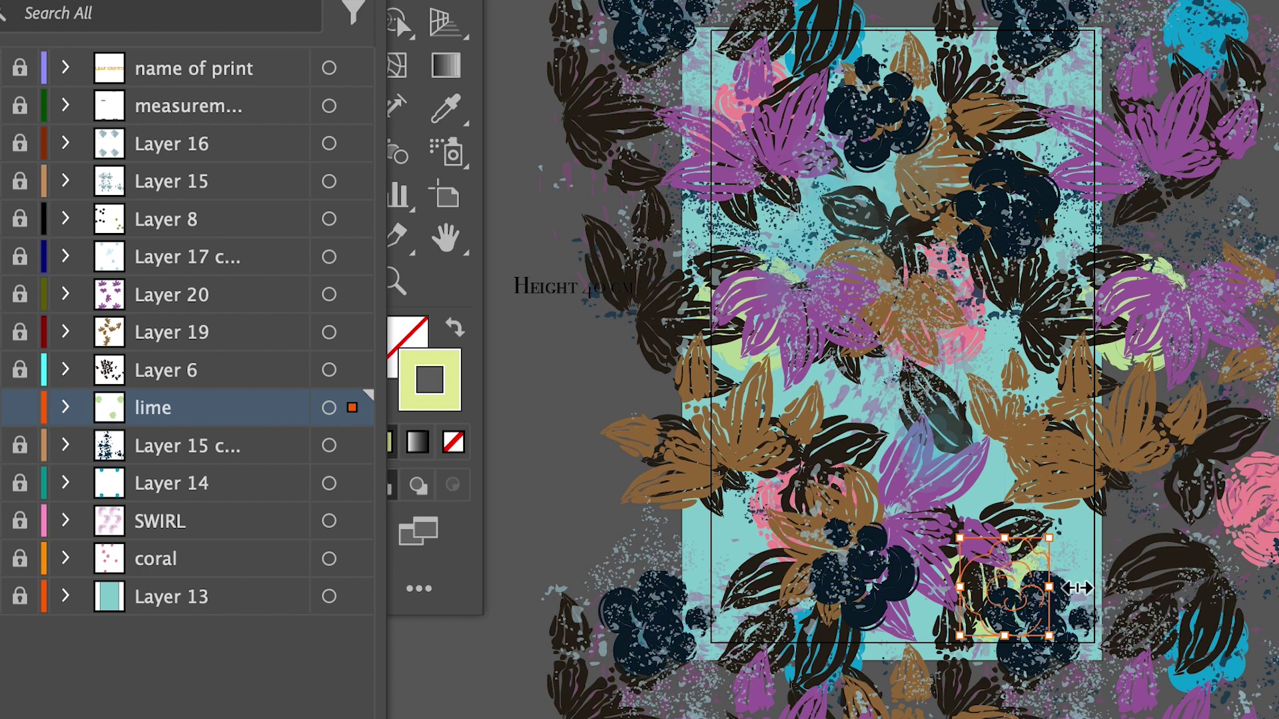
key("ctrl+shift+a")
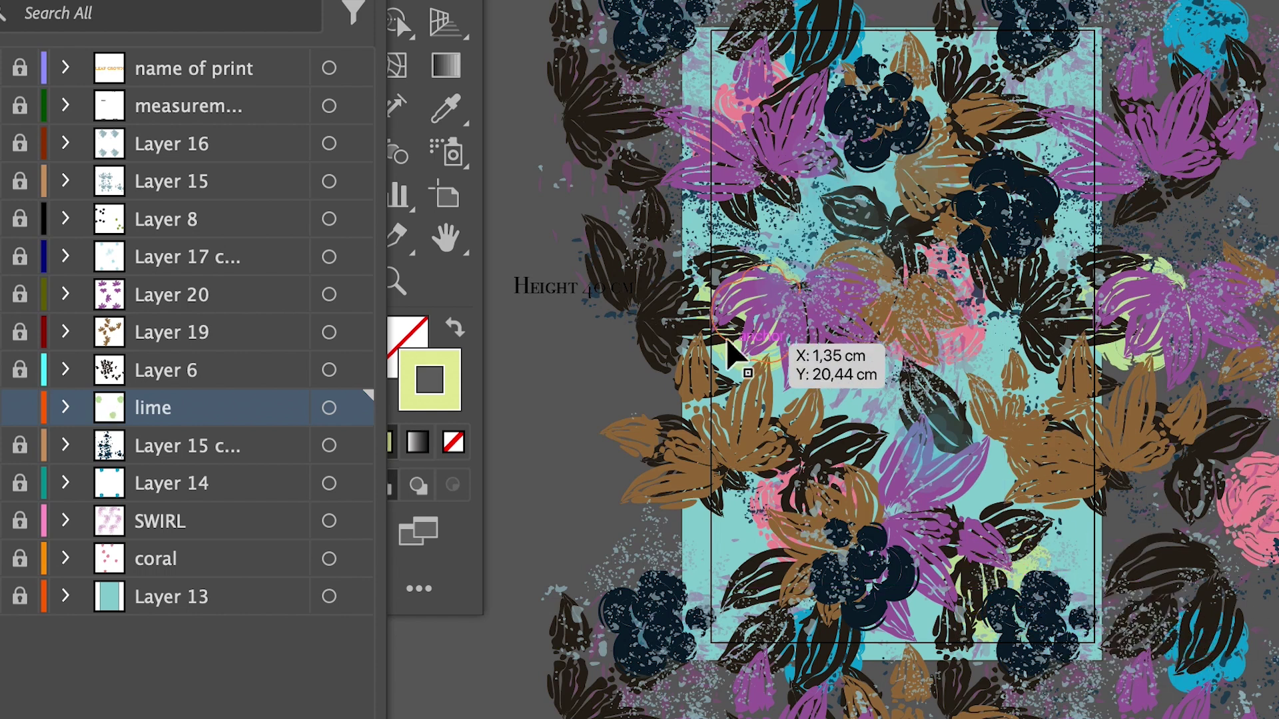
- Copy the lower-right lime shape above the artboard's top edge, with Move offsets of 0 cm horizontal and -40 cm vertical
left_click(1018, 593)
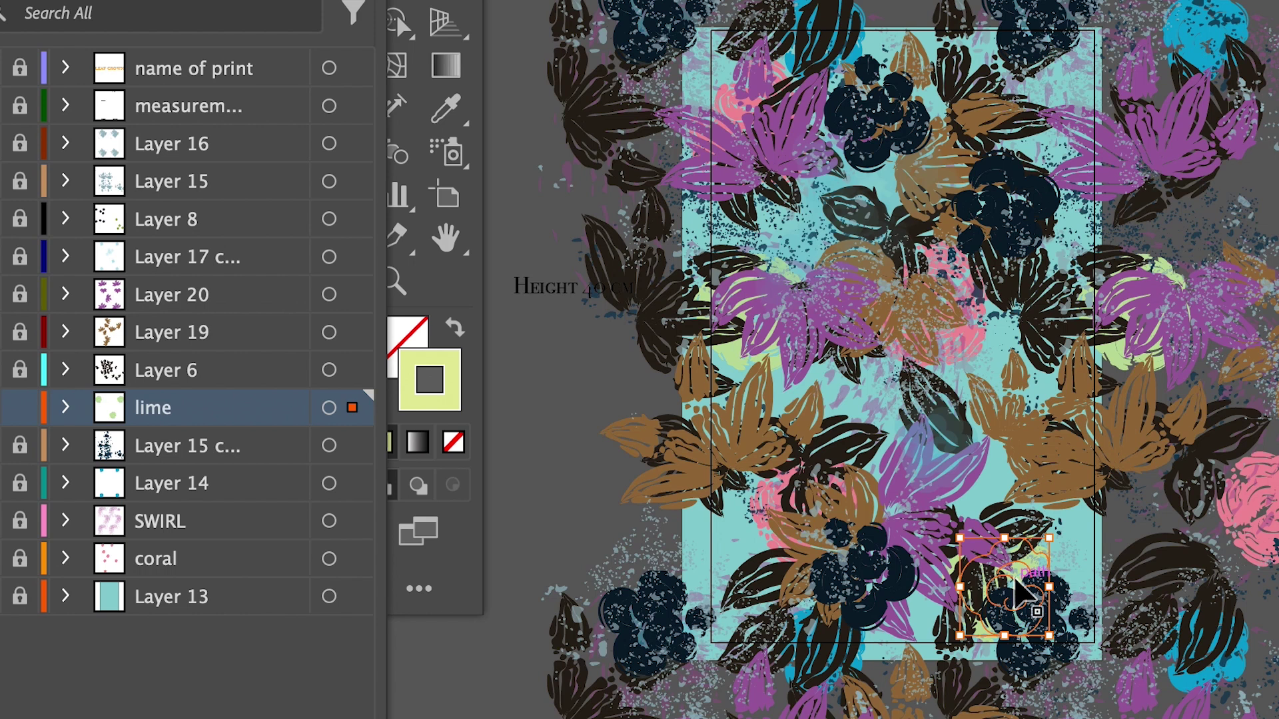
left_click_drag(1018, 593, 1017, 595)
key("Return")
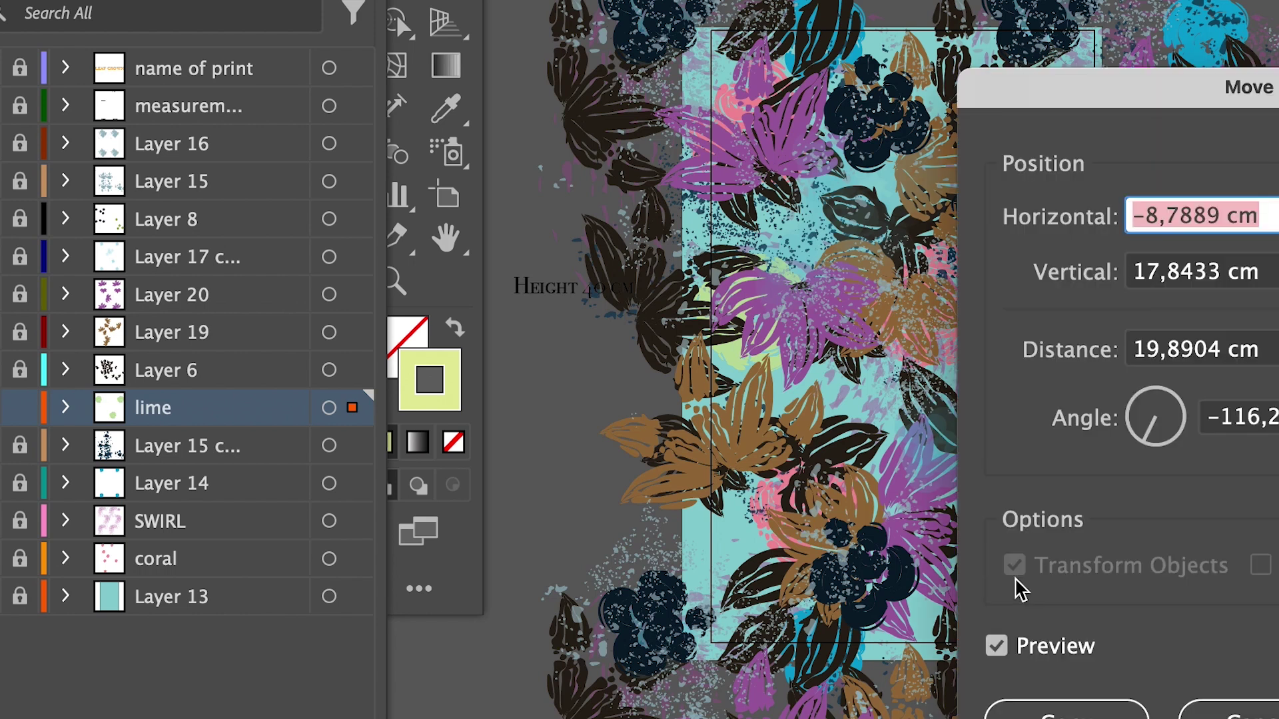
type("0")
key("Tab")
type("-")
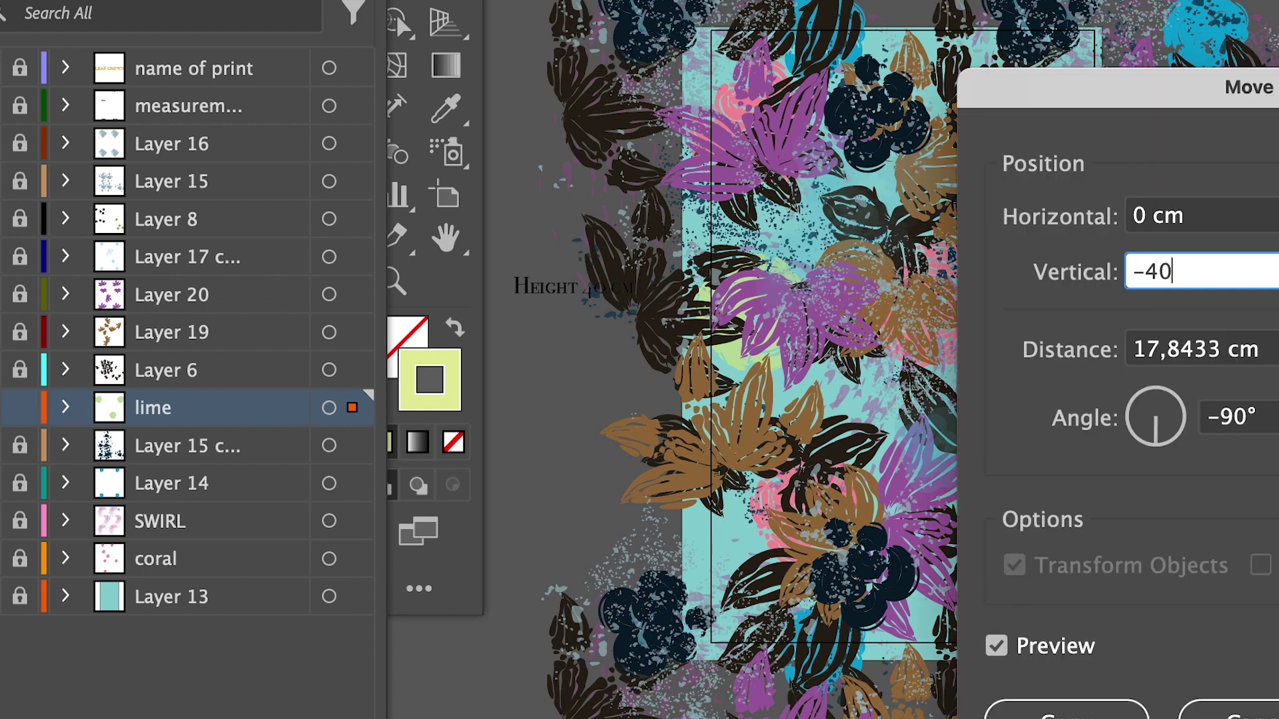
type("40")
key("Tab")
left_click(1065, 710)
key("super+shift+a")
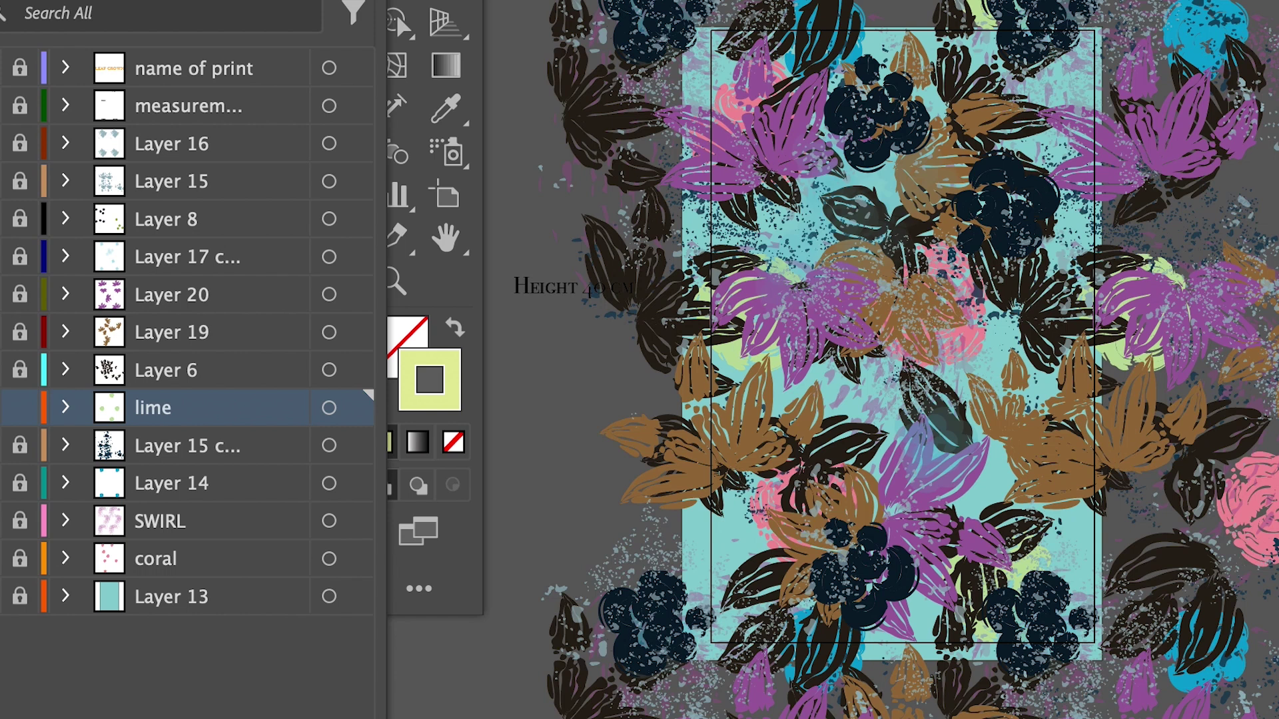
- Lock the lime layer
left_click(21, 409)
left_click_drag(24, 414, 20, 410)
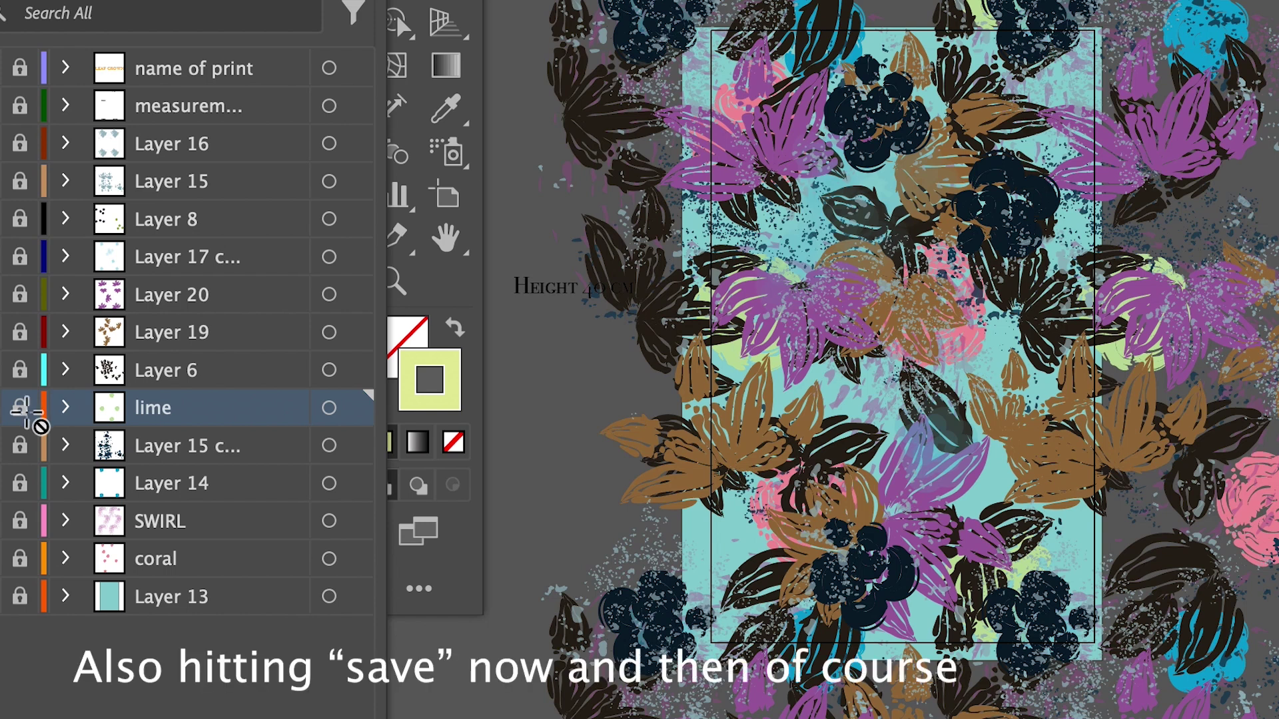
left_click_drag(24, 413, 7, 447)
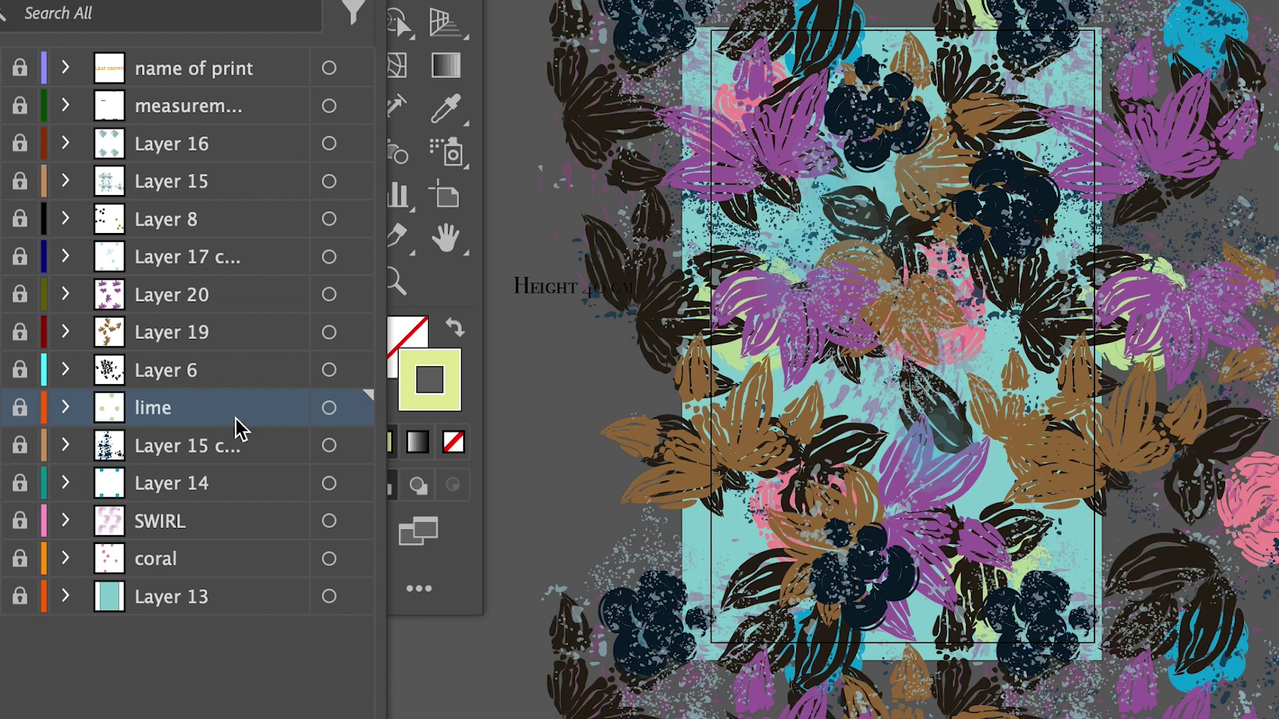
- Unlock every layer from the measurements layer down to coral, leaving the name of print layer and Layer 13 locked
key("ctrl+minus")
key("ctrl+minus")
key("ctrl+minus")
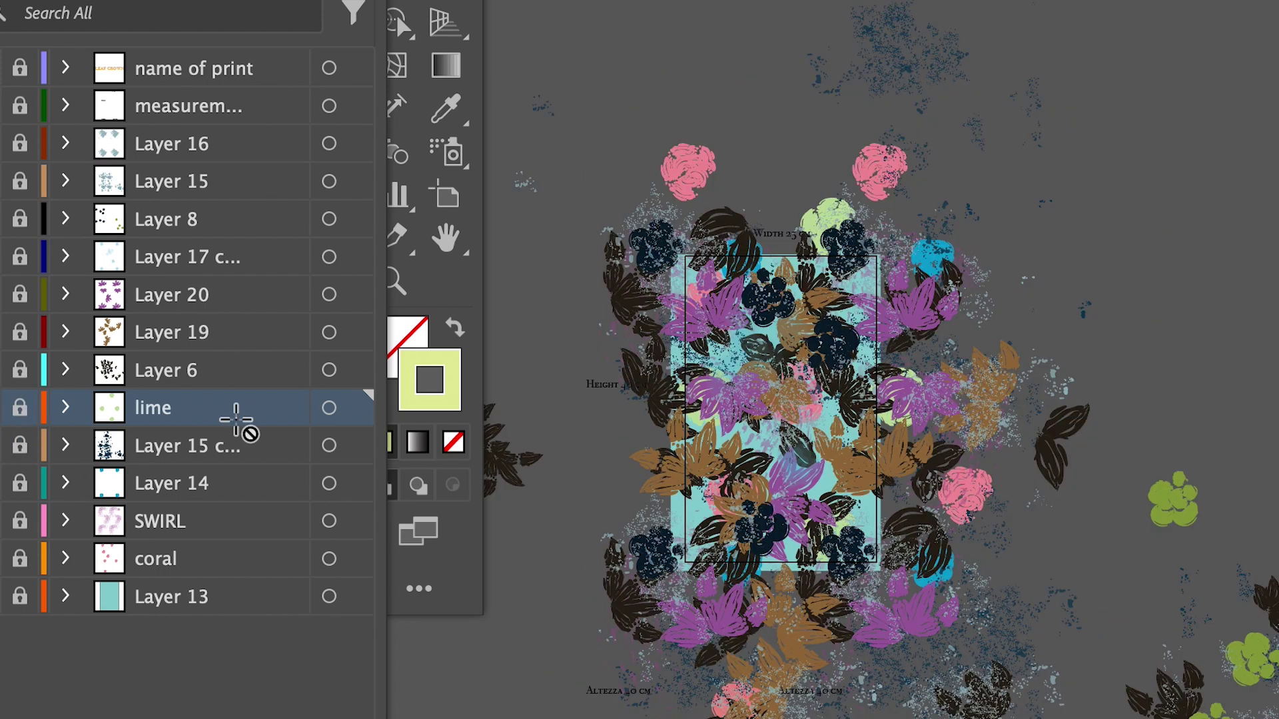
left_click_drag(580, 420, 725, 337)
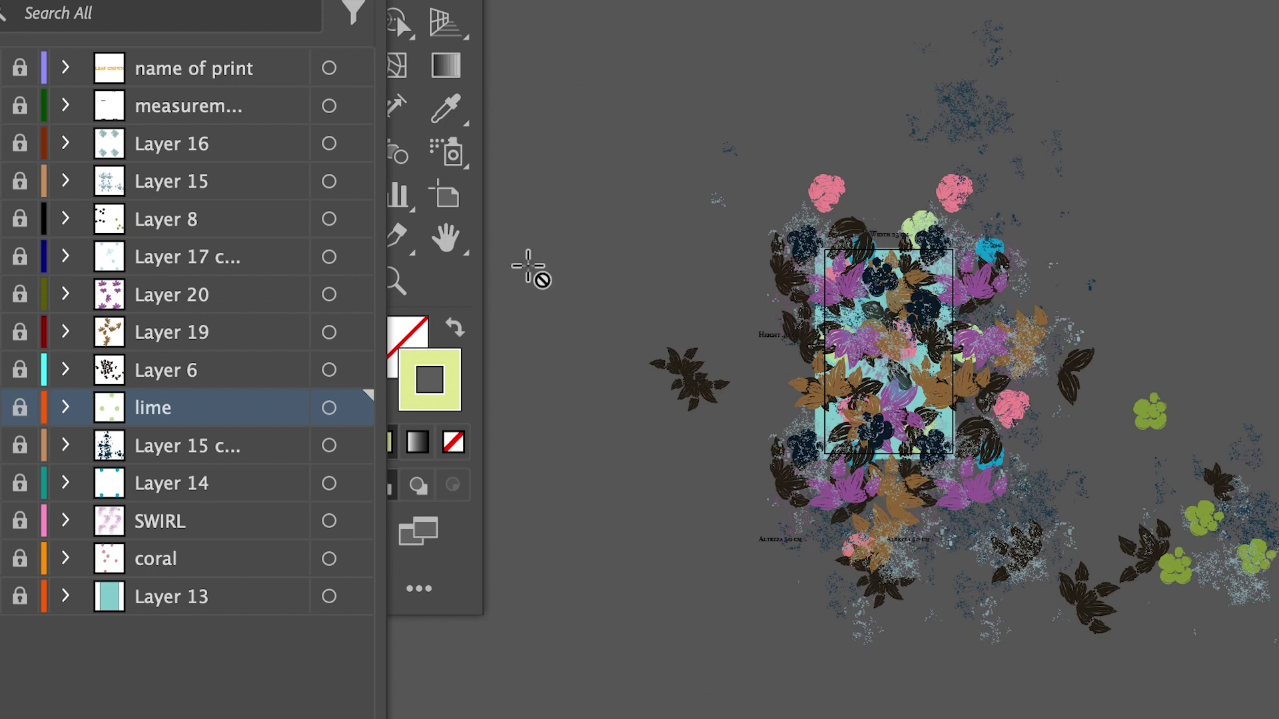
left_click_drag(24, 109, 22, 569)
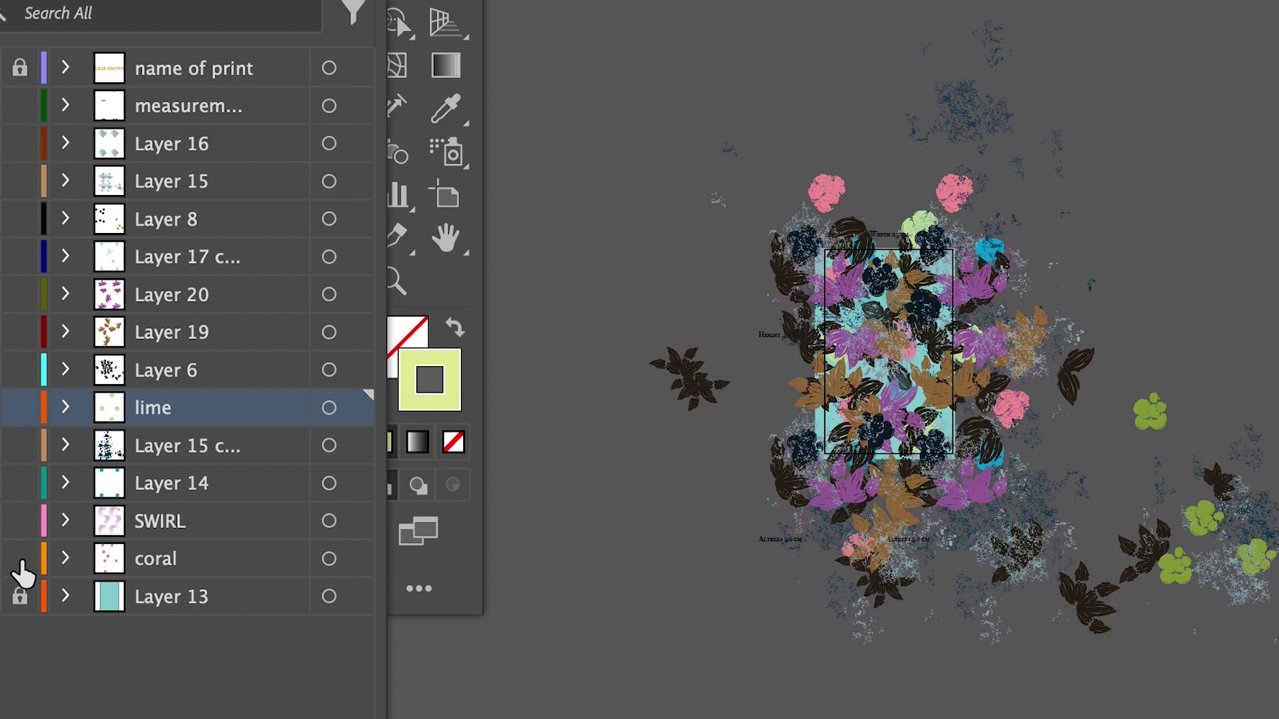
- Lock Layer 16 and delete the stray coral flowers and splatters above the artboard and the dark leaf motif left of it
left_click_drag(874, 1, 1168, 206)
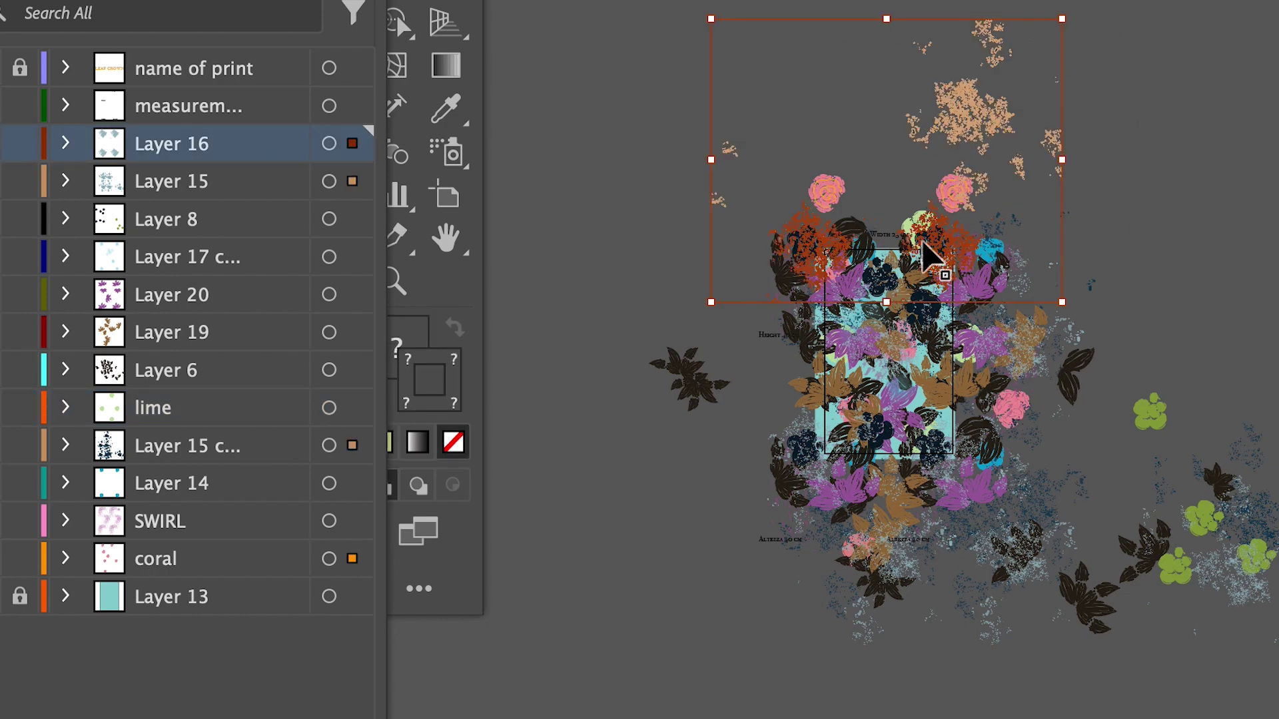
left_click(1132, 267)
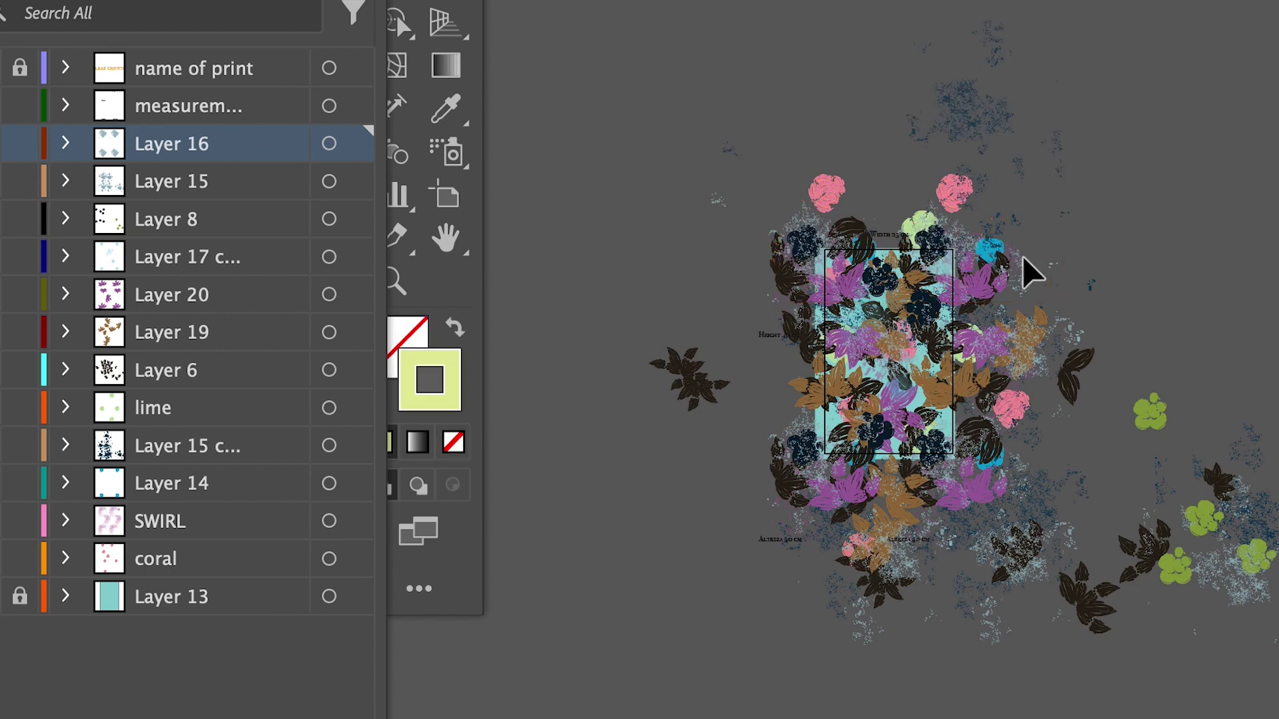
left_click(952, 259)
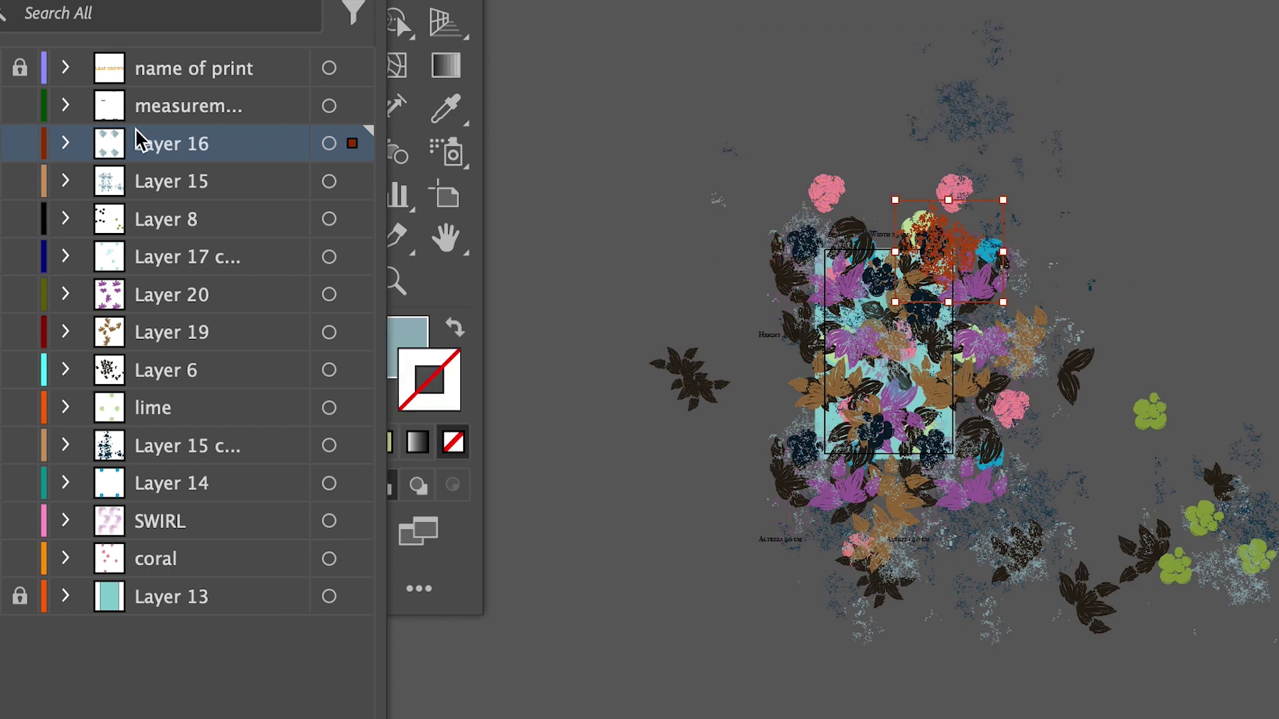
left_click(19, 144)
left_click_drag(597, 1, 1106, 200)
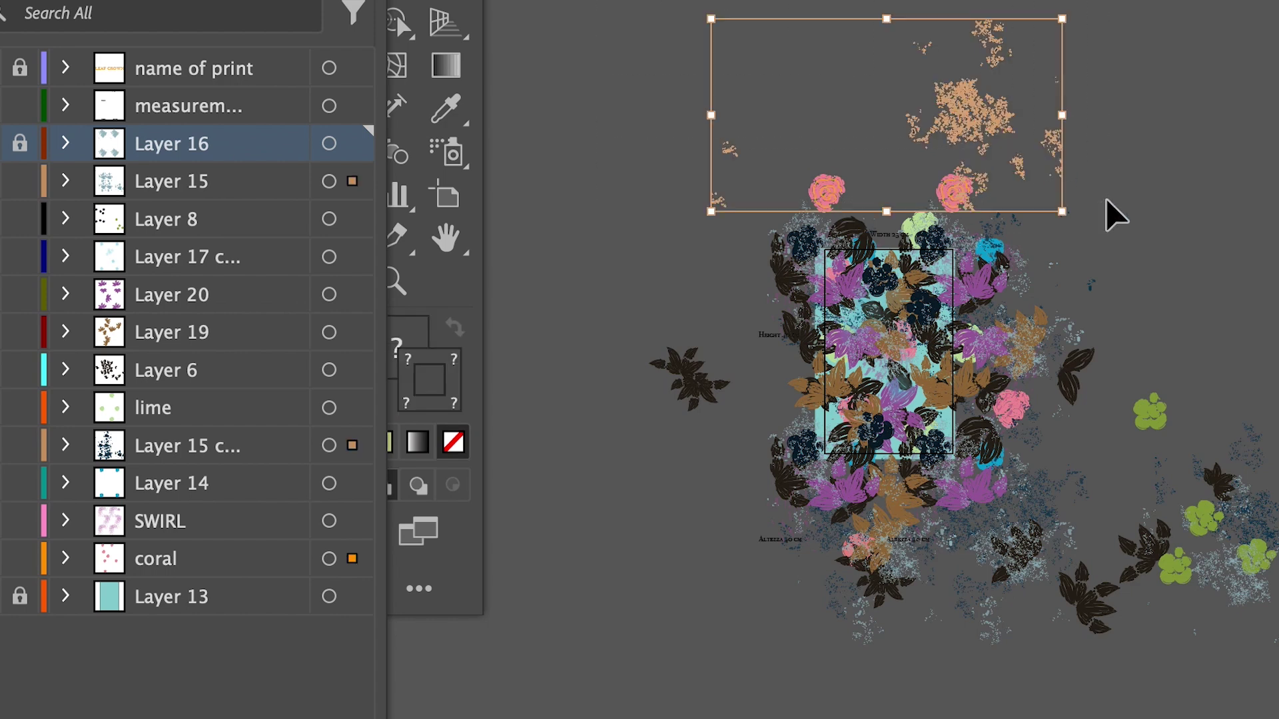
key("Delete")
left_click_drag(546, 48, 747, 609)
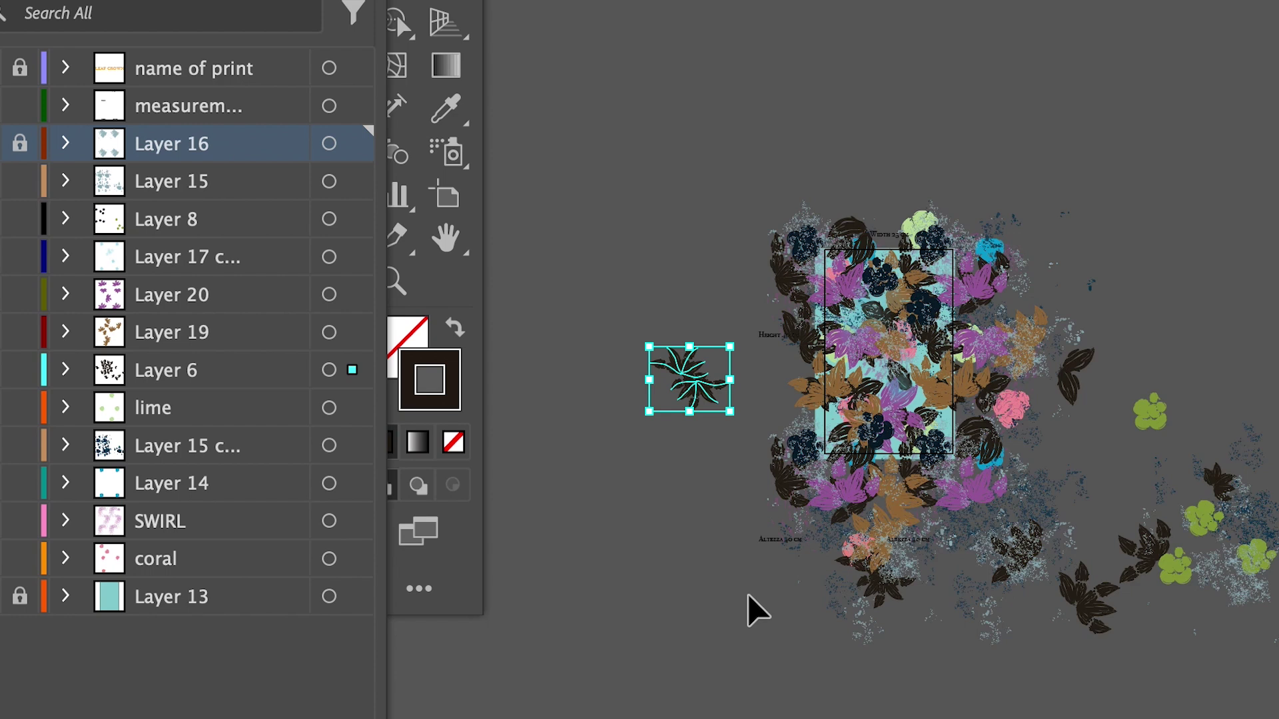
key("Delete")
left_click_drag(715, 564, 692, 596)
left_click_drag(782, 643, 698, 533)
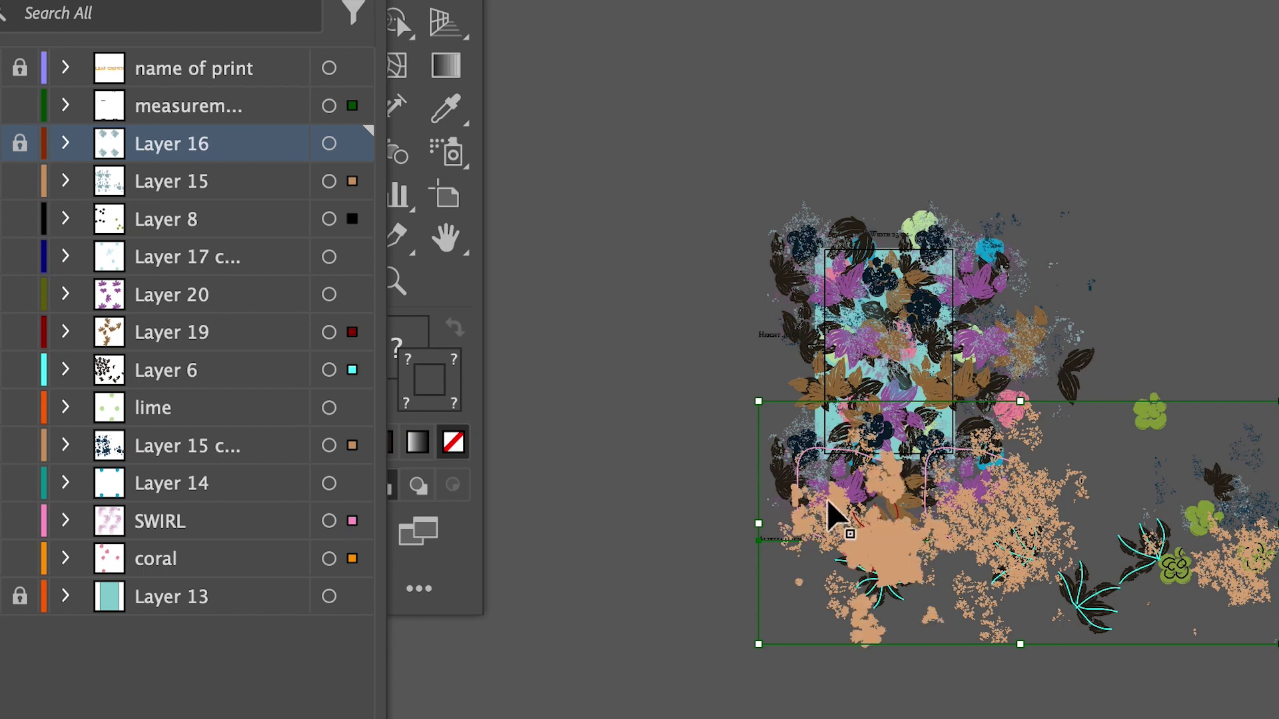
key("ctrl+z")
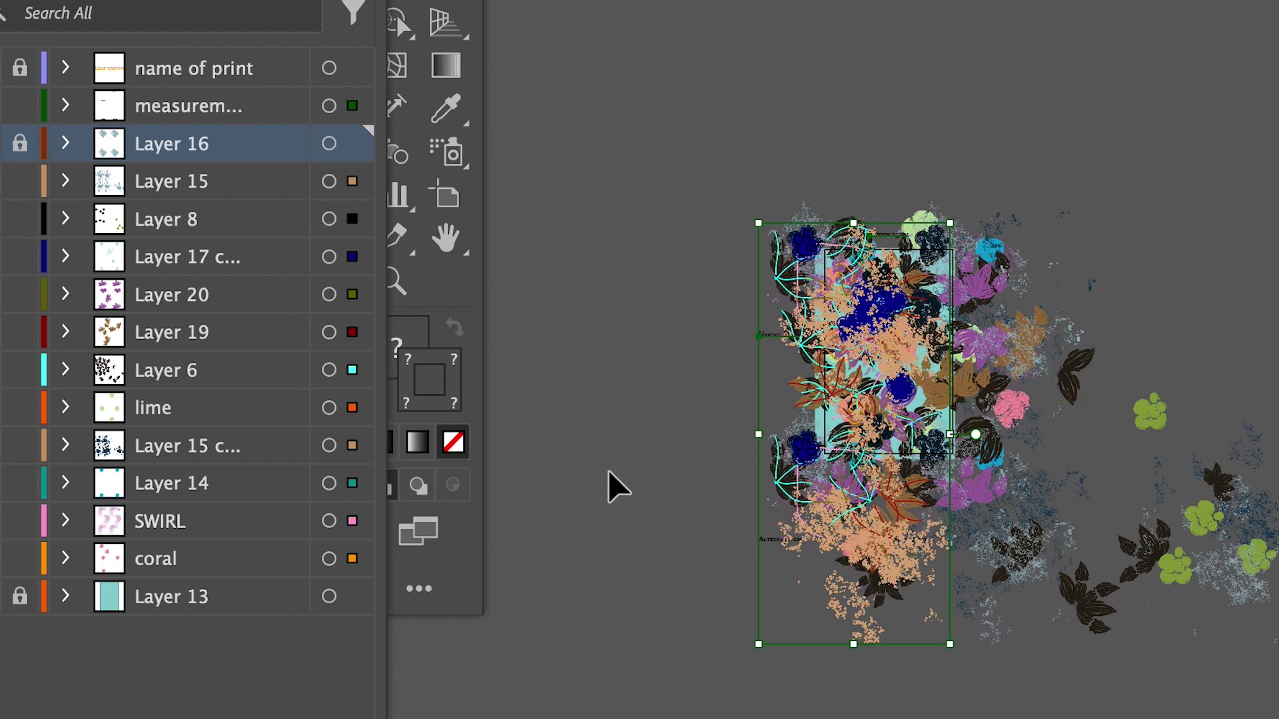
left_click(579, 649)
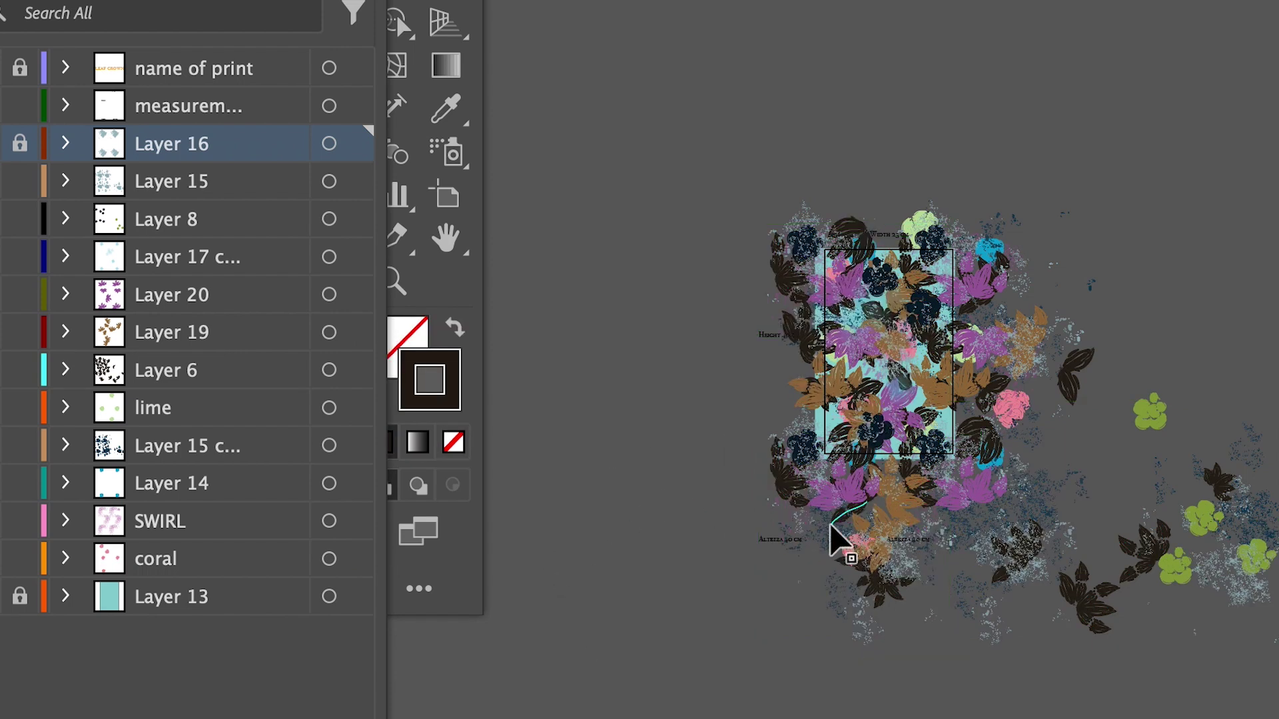
left_click(840, 530)
left_click(594, 378)
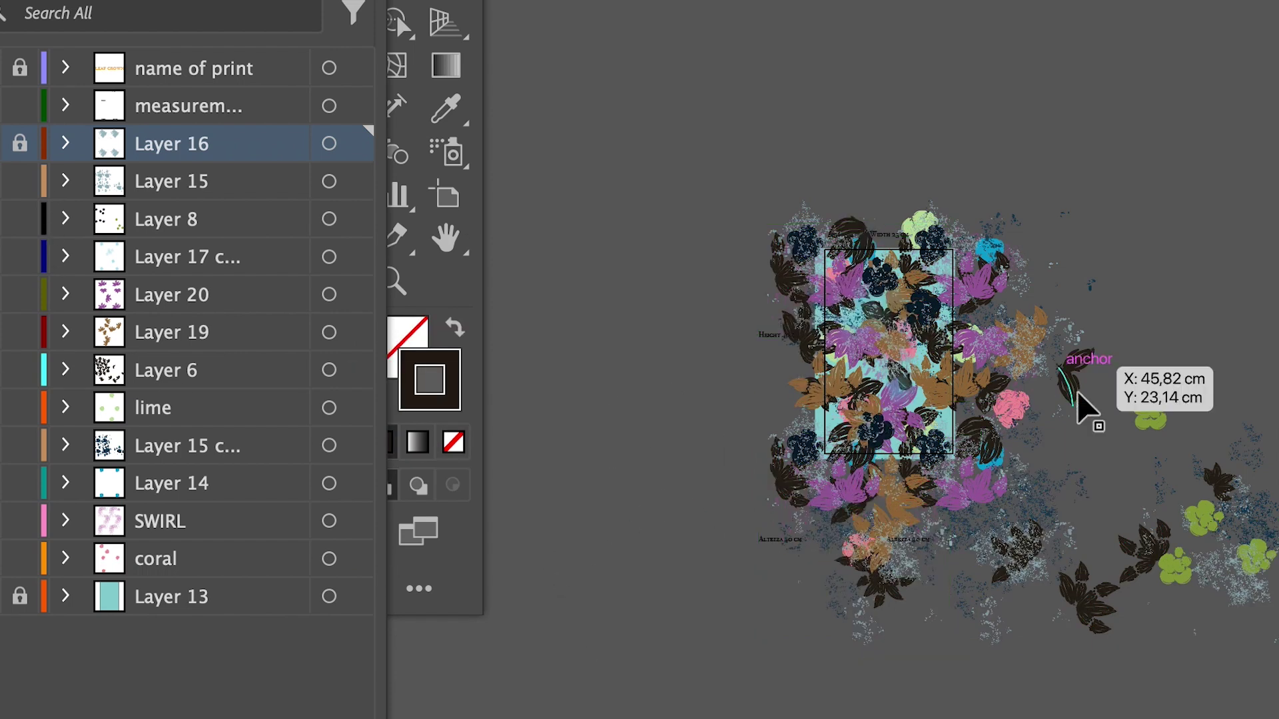
left_click_drag(757, 636, 1035, 664)
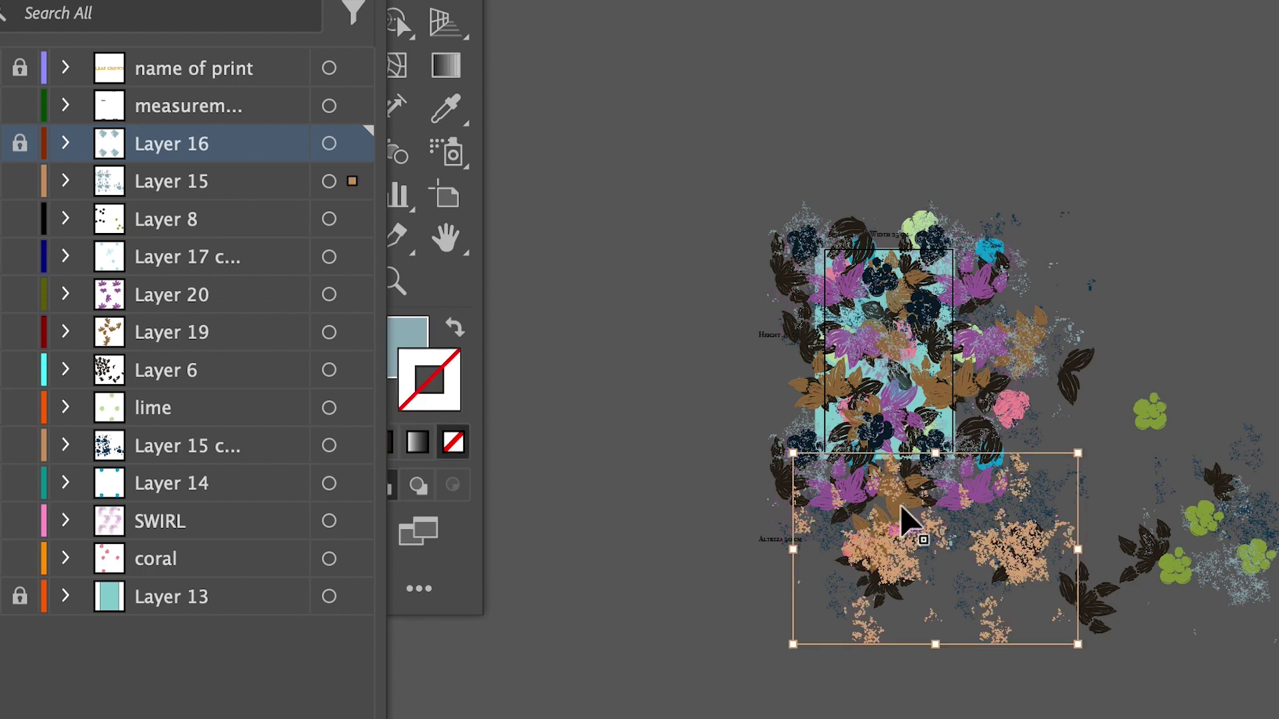
key("Delete")
- Delete the stray green flowers, dark leaves and splatters far to the artboard's lower right, and relock all the unlocked layers
left_click_drag(1101, 331, 1271, 625)
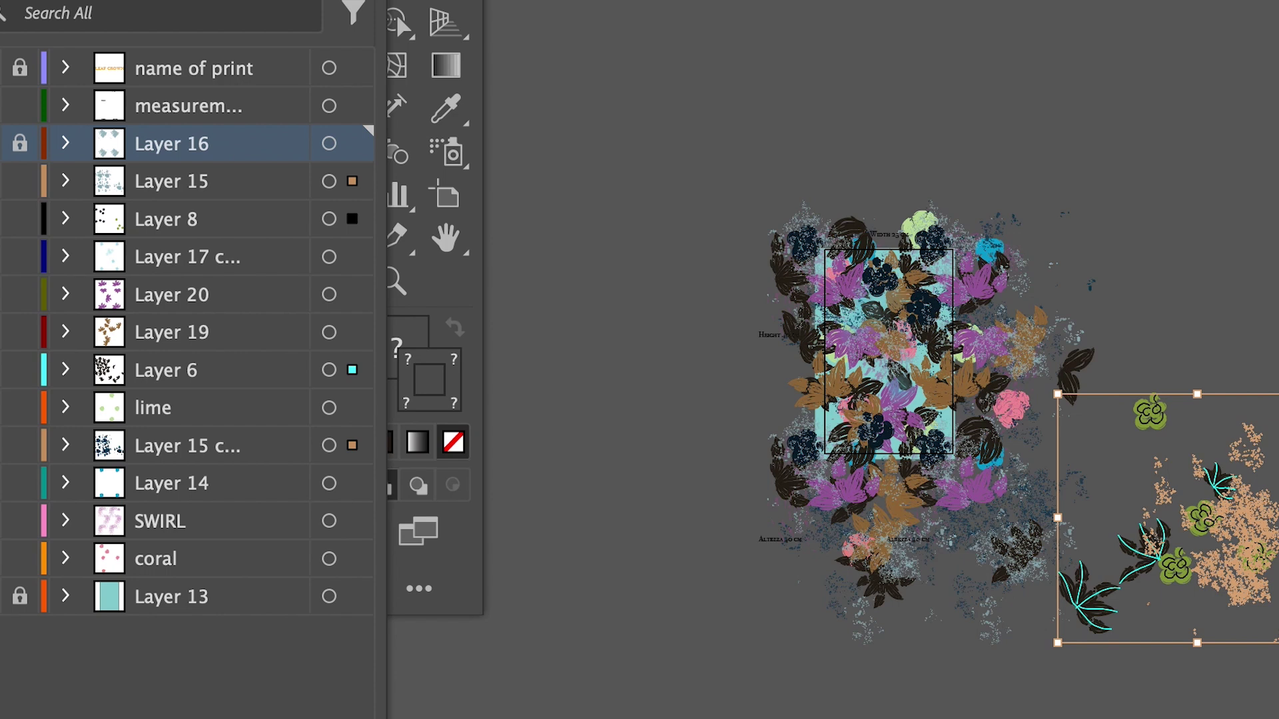
key("Delete")
left_click_drag(1145, 457, 1056, 237)
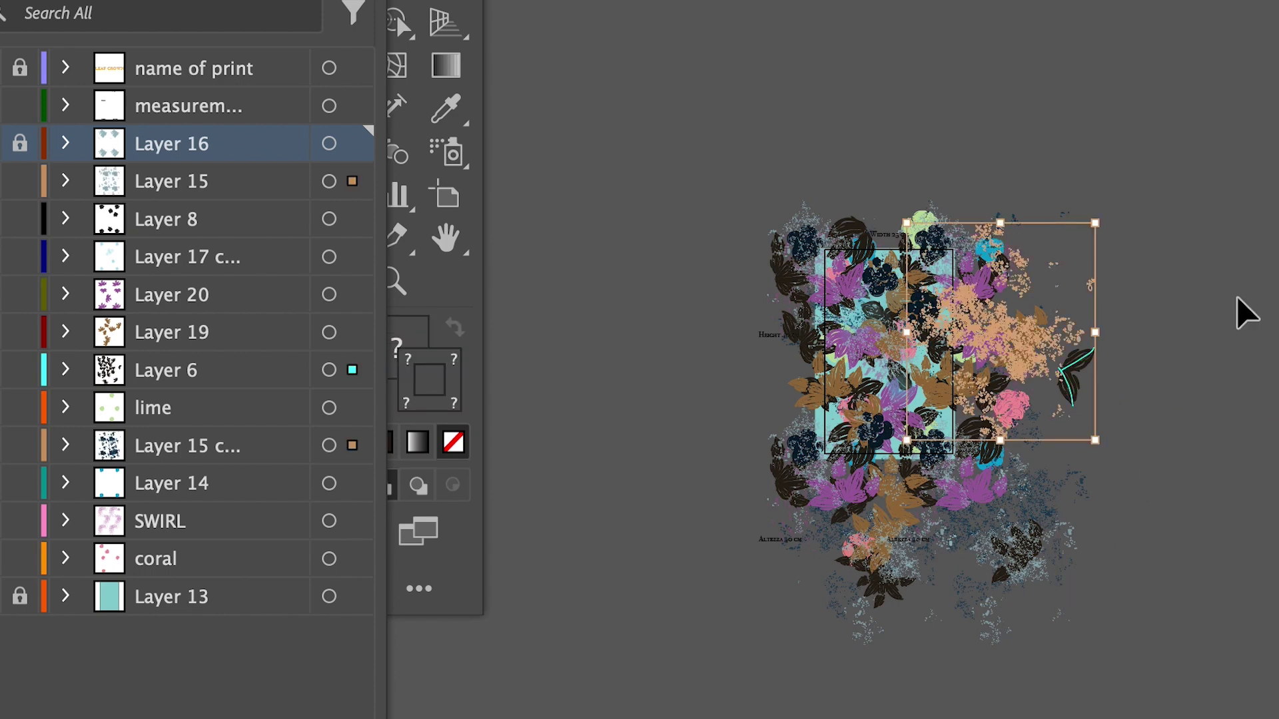
key("Delete")
left_click_drag(20, 181, 30, 562)
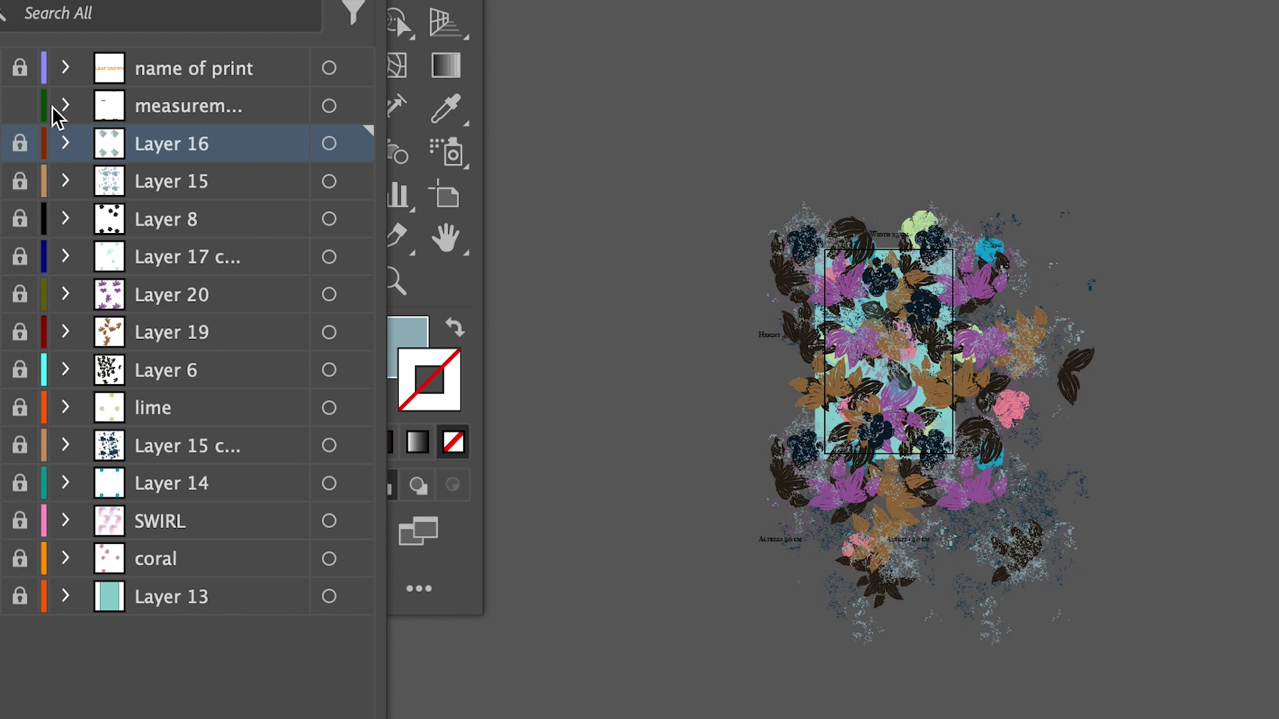
left_click(20, 106)
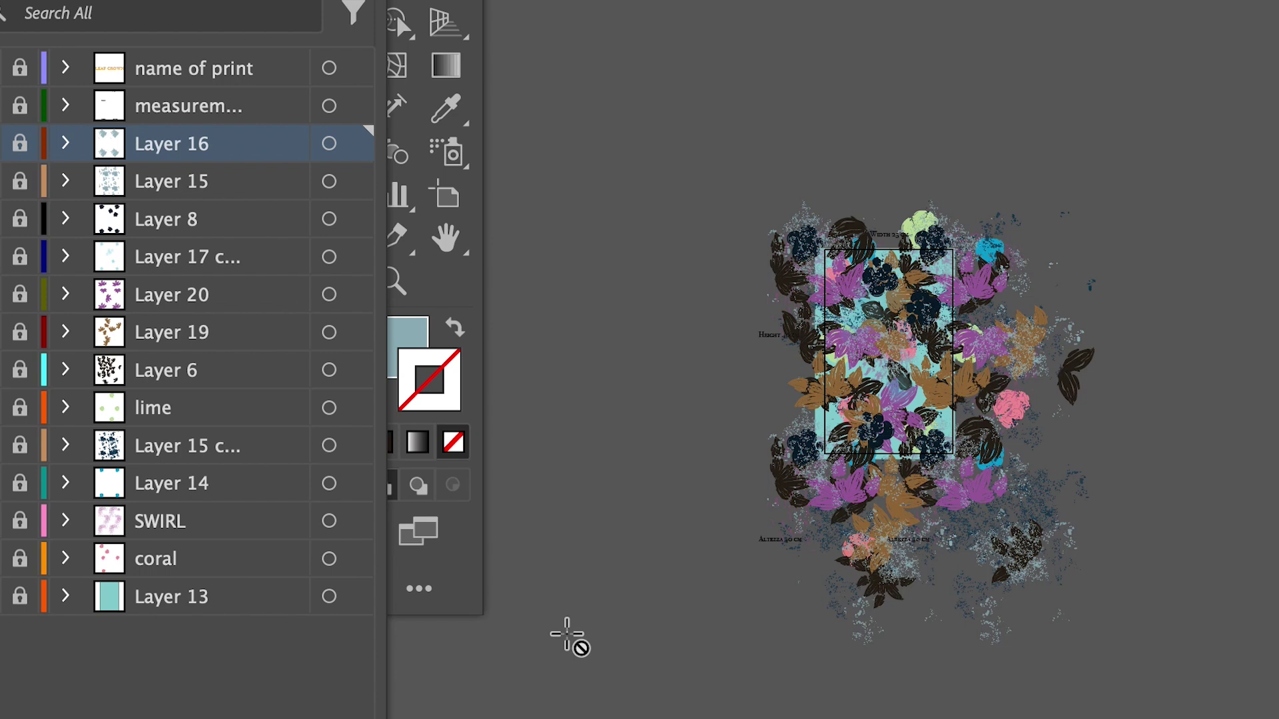
- Unlock the measurements layer, delete the two "Altezza" labels below the artboard, and lock the layer again
scroll(566, 636, "up", 4)
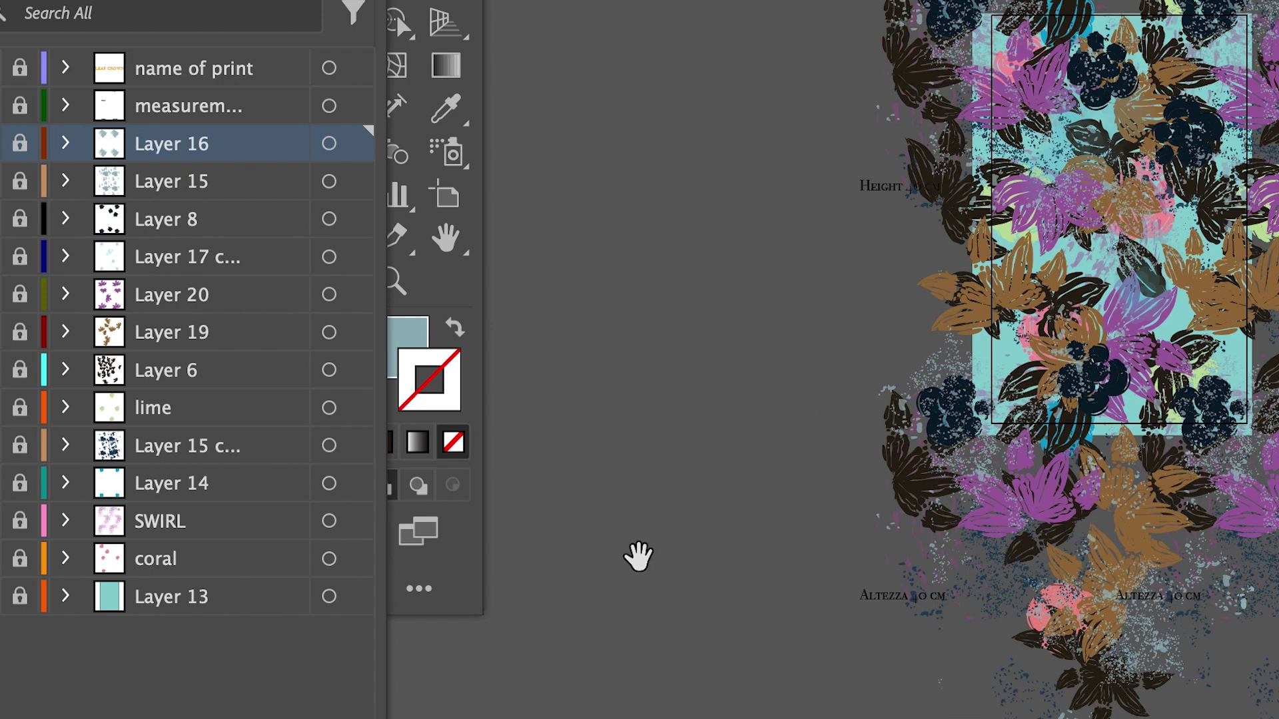
left_click_drag(637, 556, 603, 355)
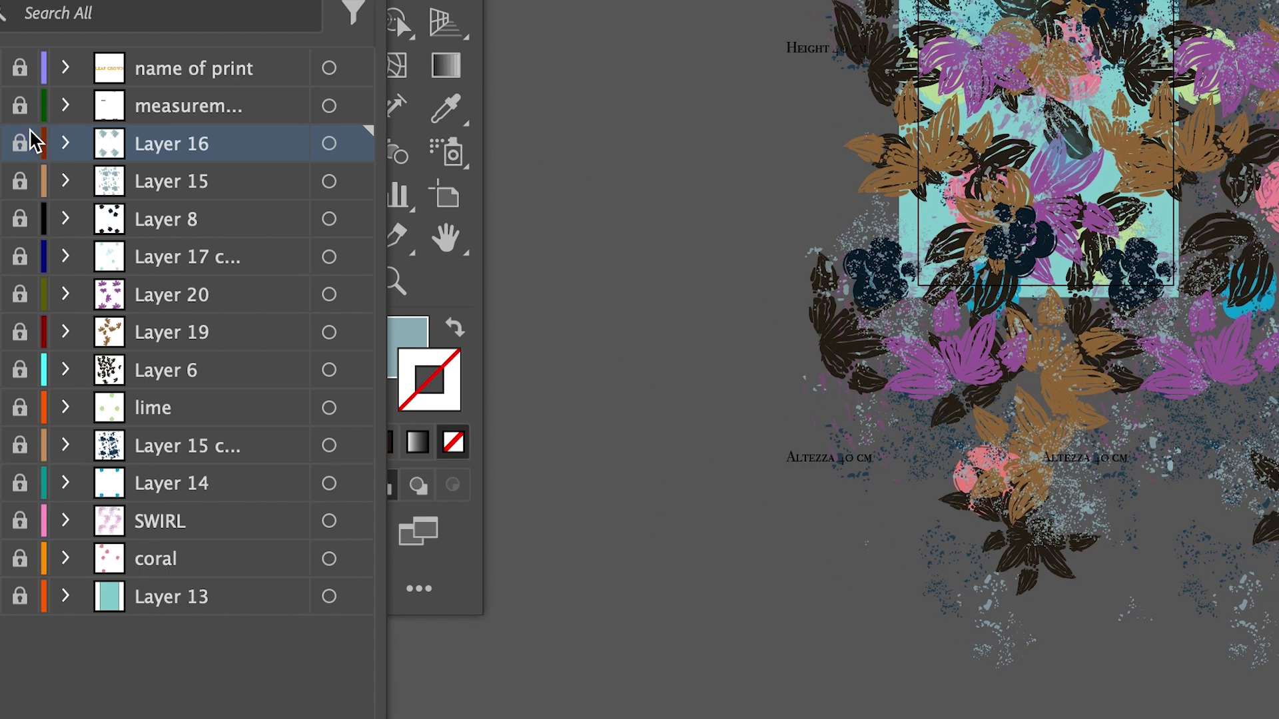
left_click(20, 105)
left_click(796, 465)
left_click_drag(813, 475, 1059, 489)
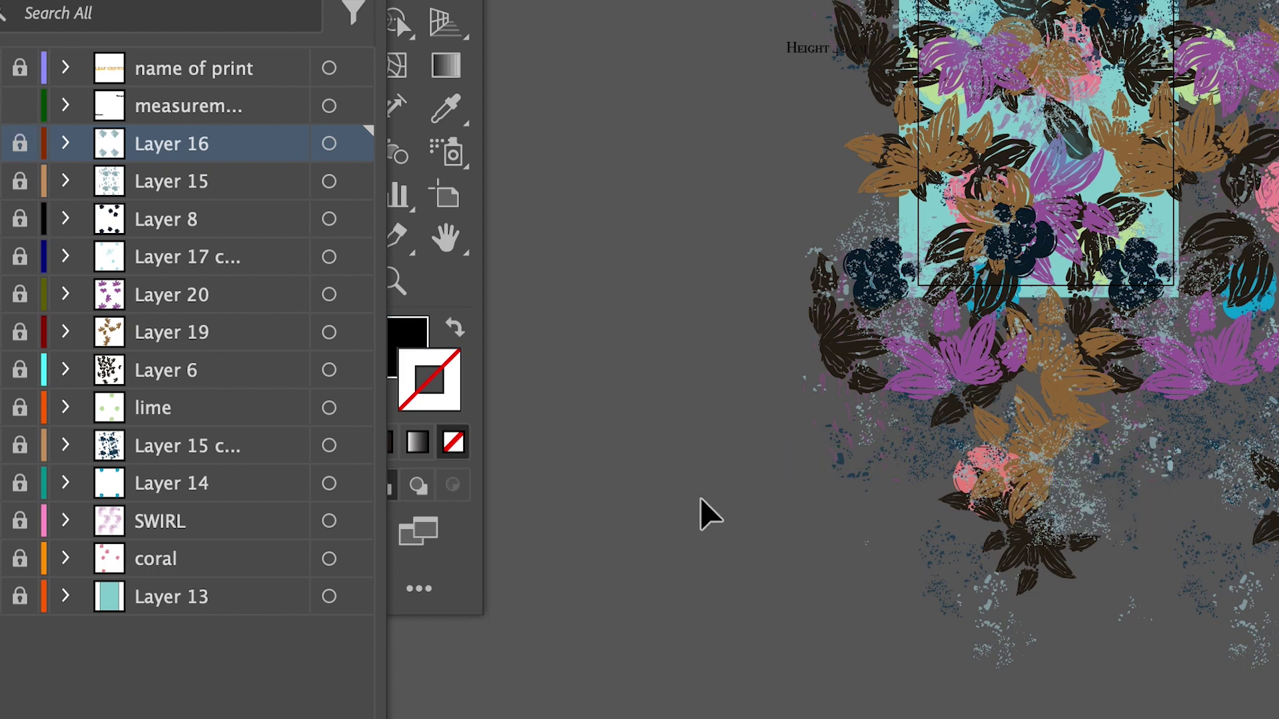
left_click(21, 105)
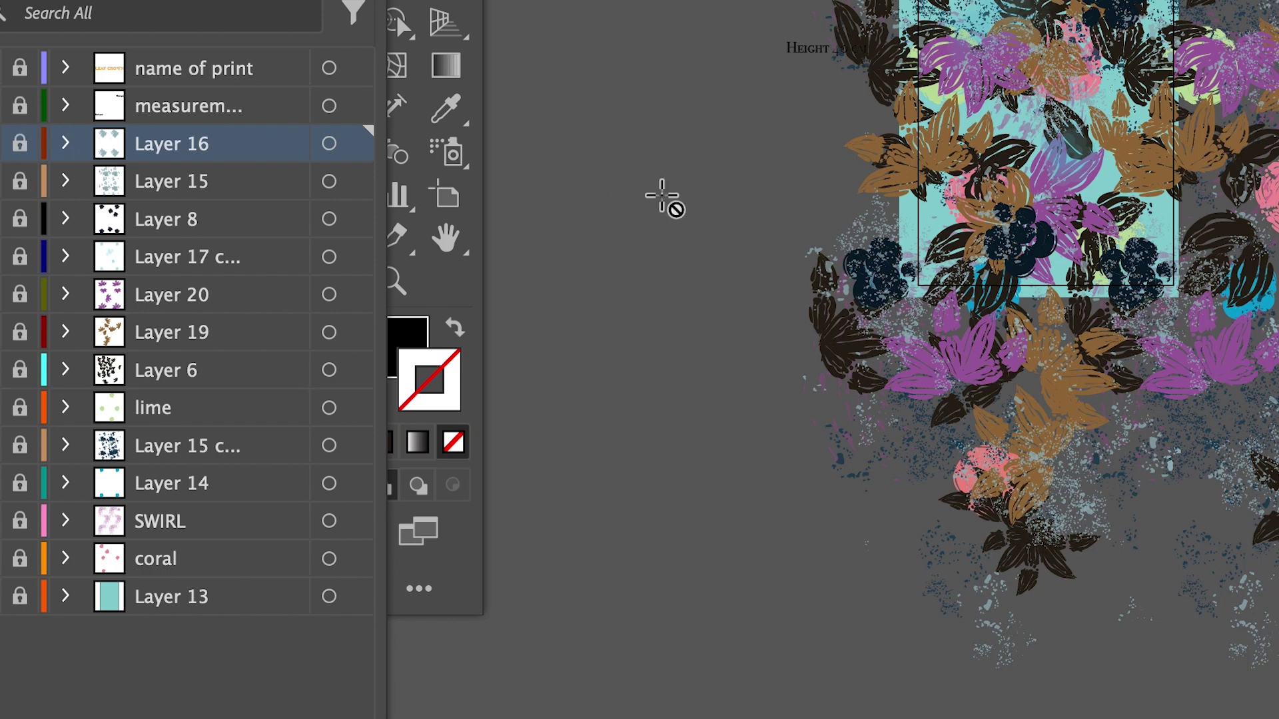
- Create a new layer directly above Layer 16
left_click_drag(728, 171, 597, 362)
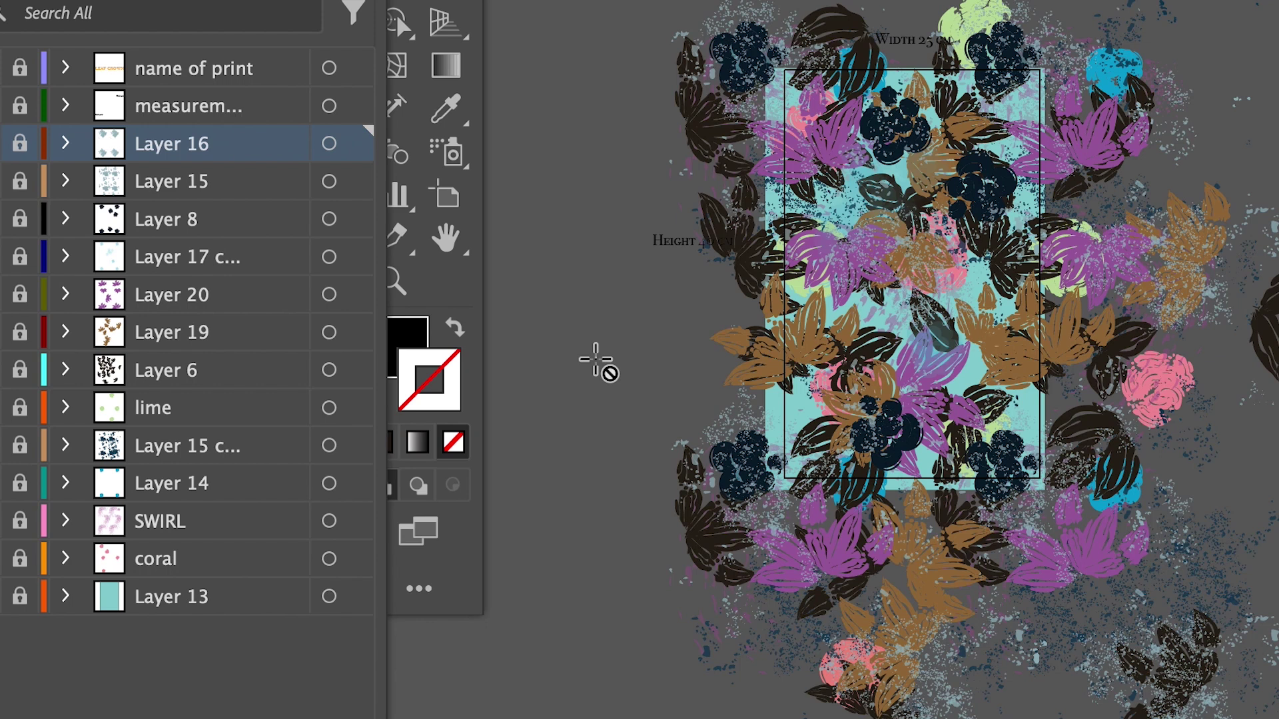
key("ctrl+equal")
key("ctrl+equal")
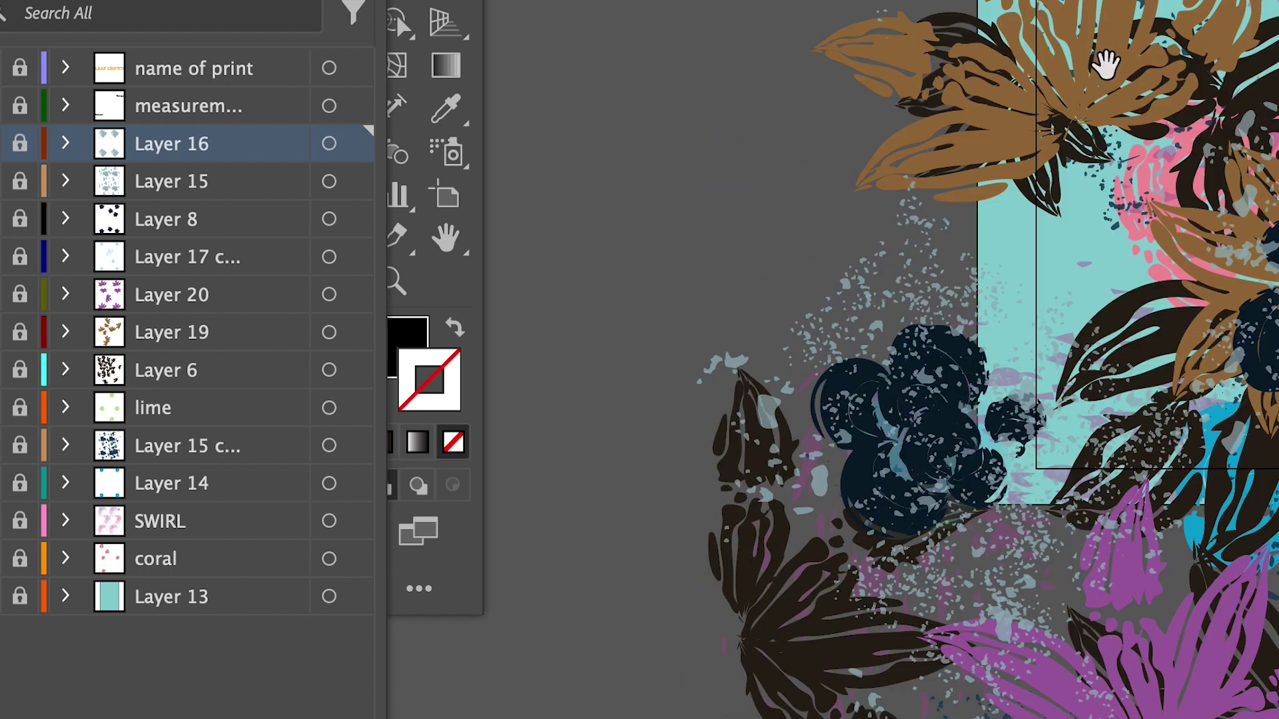
left_click_drag(1106, 65, 927, 300)
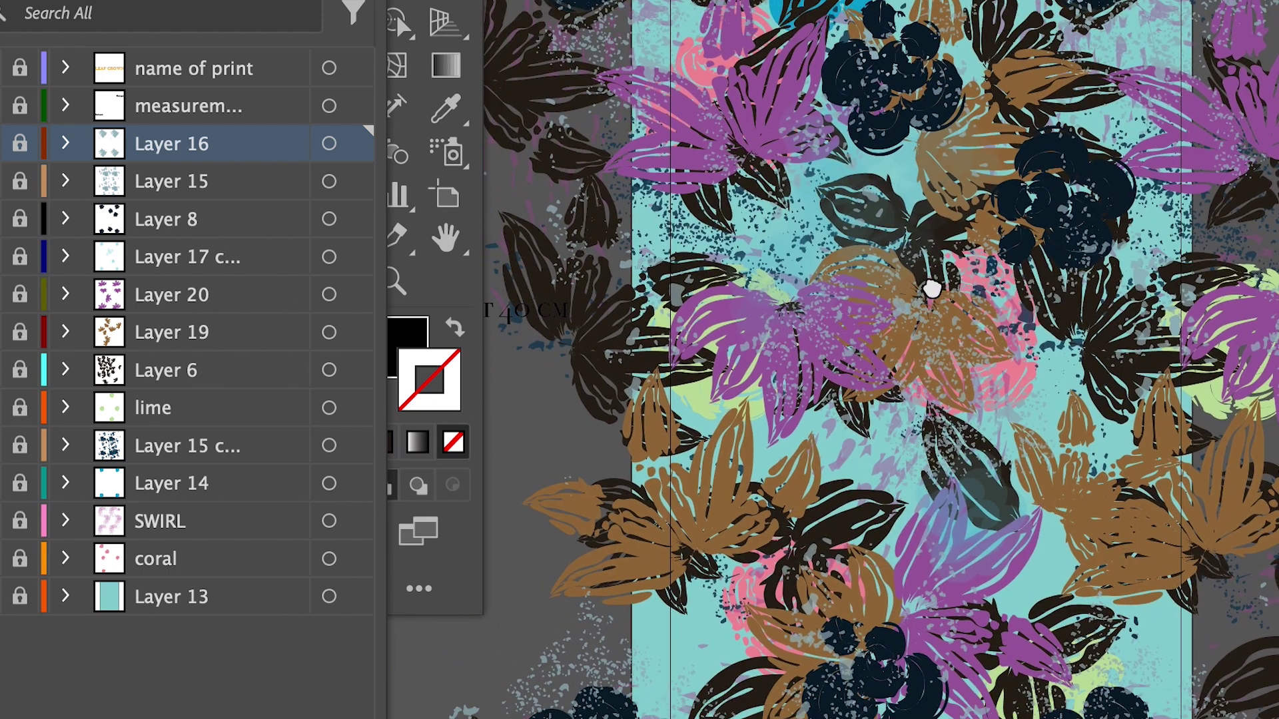
key("ctrl+l")
left_click_drag(673, 0, 1147, 718)
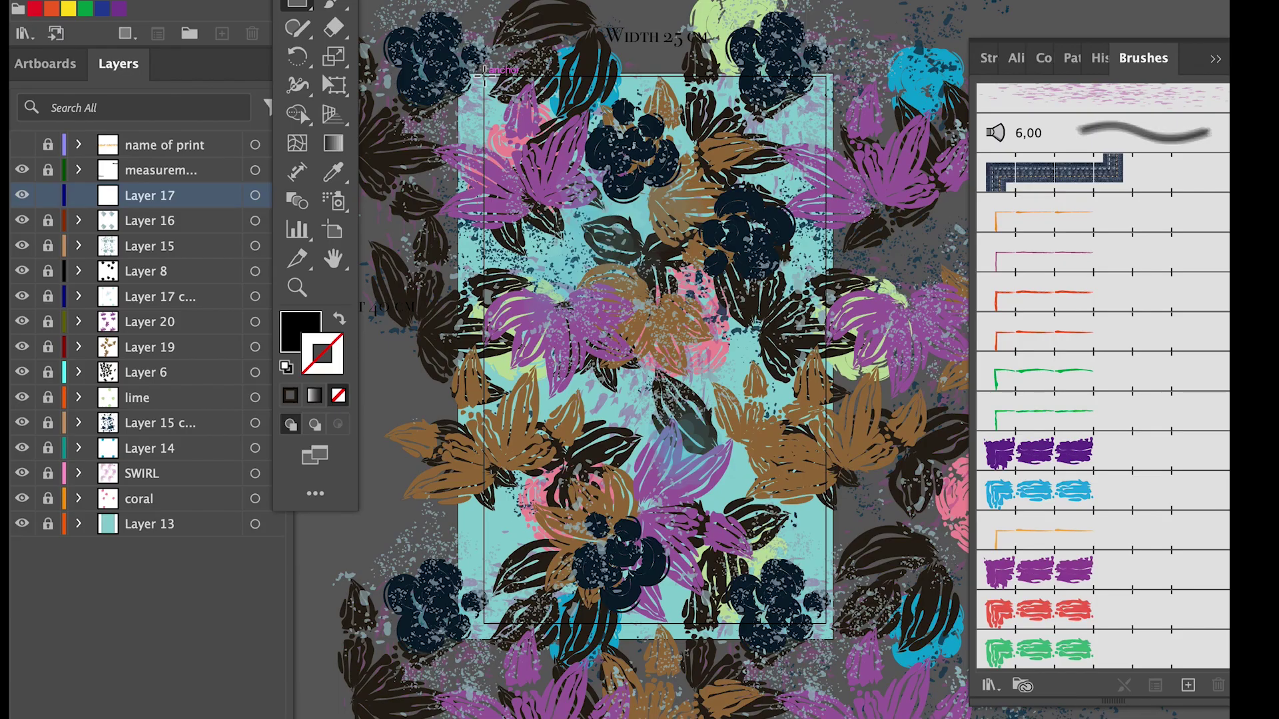
left_click_drag(807, 627, 831, 626)
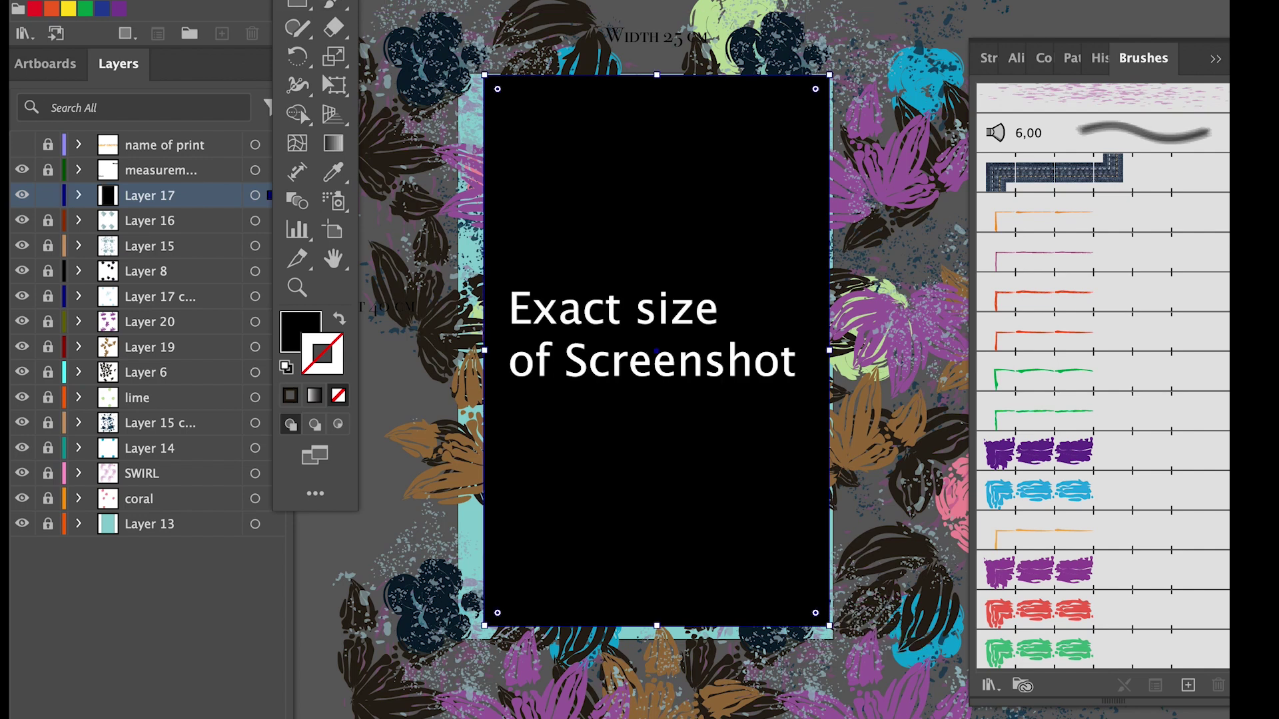
key("Delete")
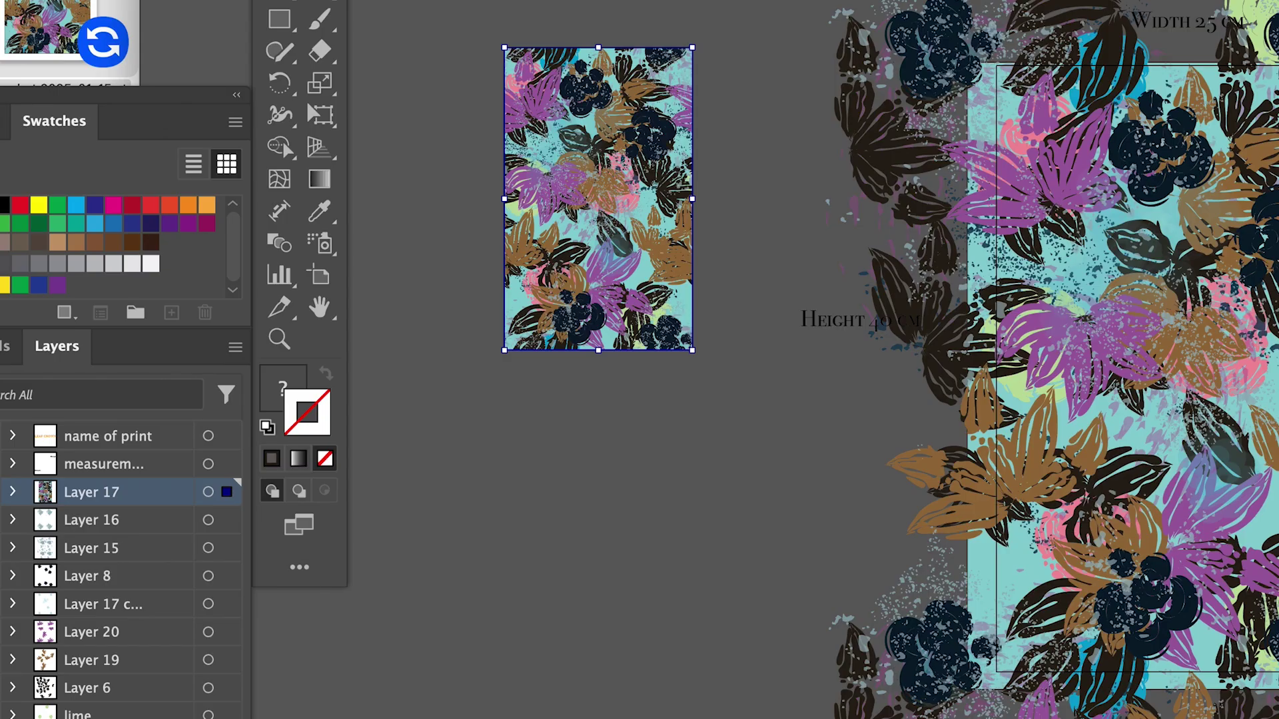
- Place the repeat screenshot flush against the artboard's right edge and scale it proportionally to match the artboard's size
scroll(800, 360, "right", 10)
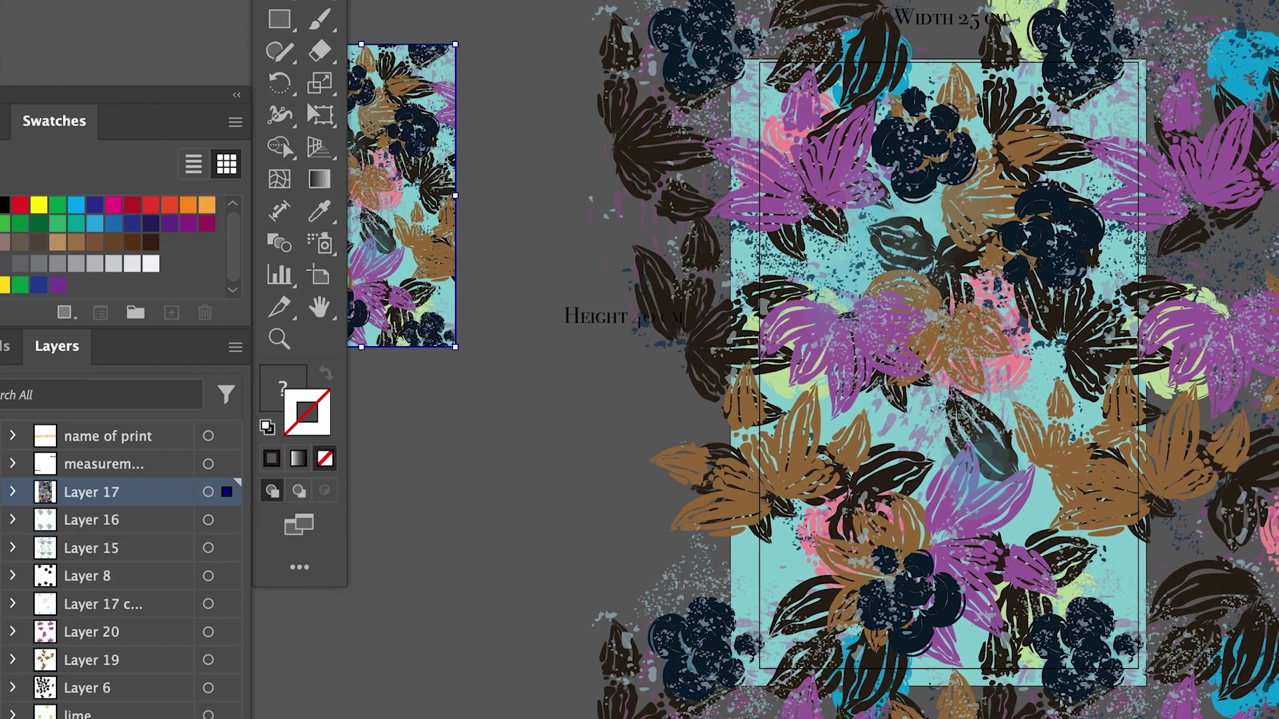
left_click_drag(144, 114, 131, 0)
left_click_drag(406, 124, 856, 219)
left_click_drag(912, 66, 405, 42)
left_click_drag(460, 199, 735, 90)
left_click_drag(820, 341, 1028, 647)
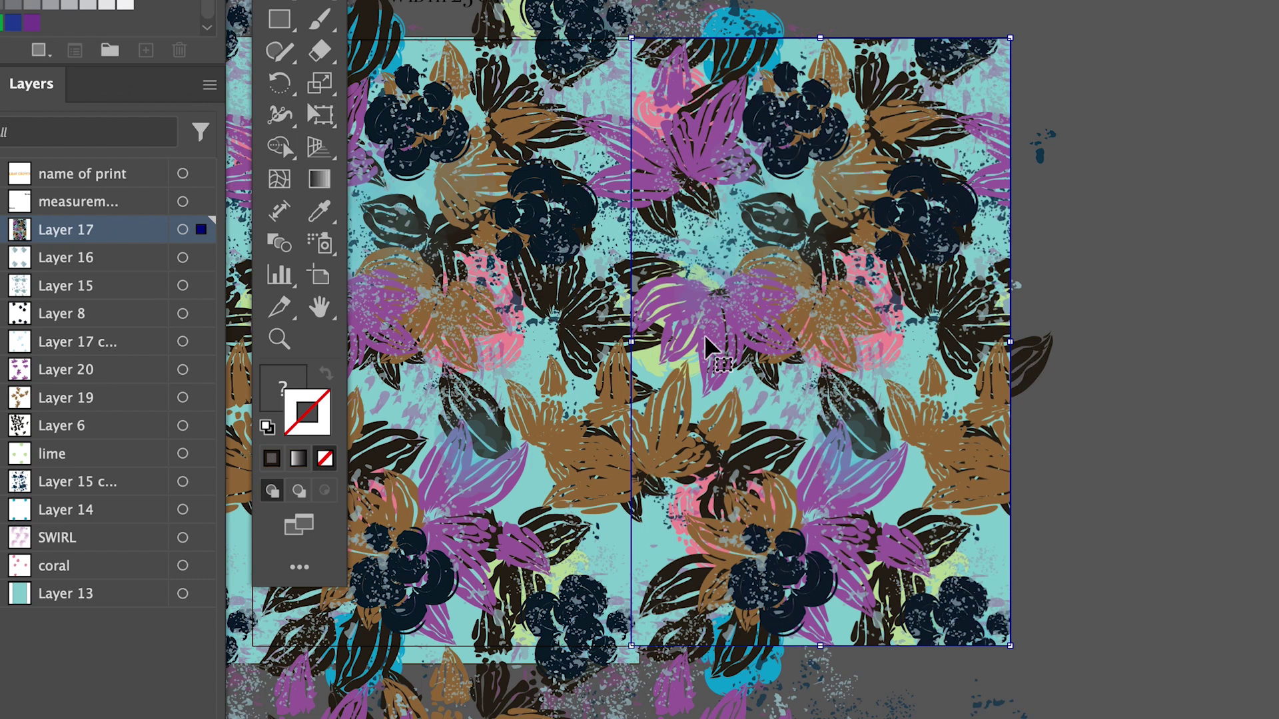
- Duplicate the repeat screenshot edge to edge to the right, building a horizontal row of four tiles
left_click_drag(649, 374, 1031, 385)
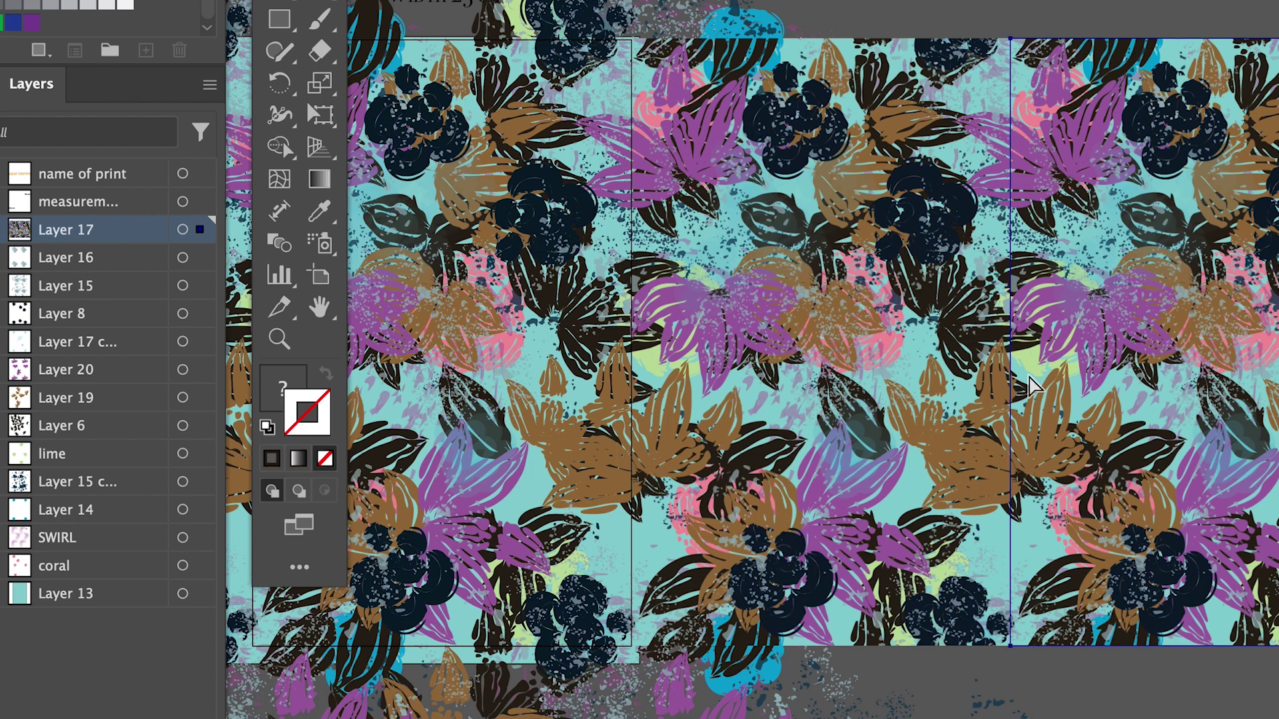
key("super+minus")
left_click_drag(708, 479, 1084, 478)
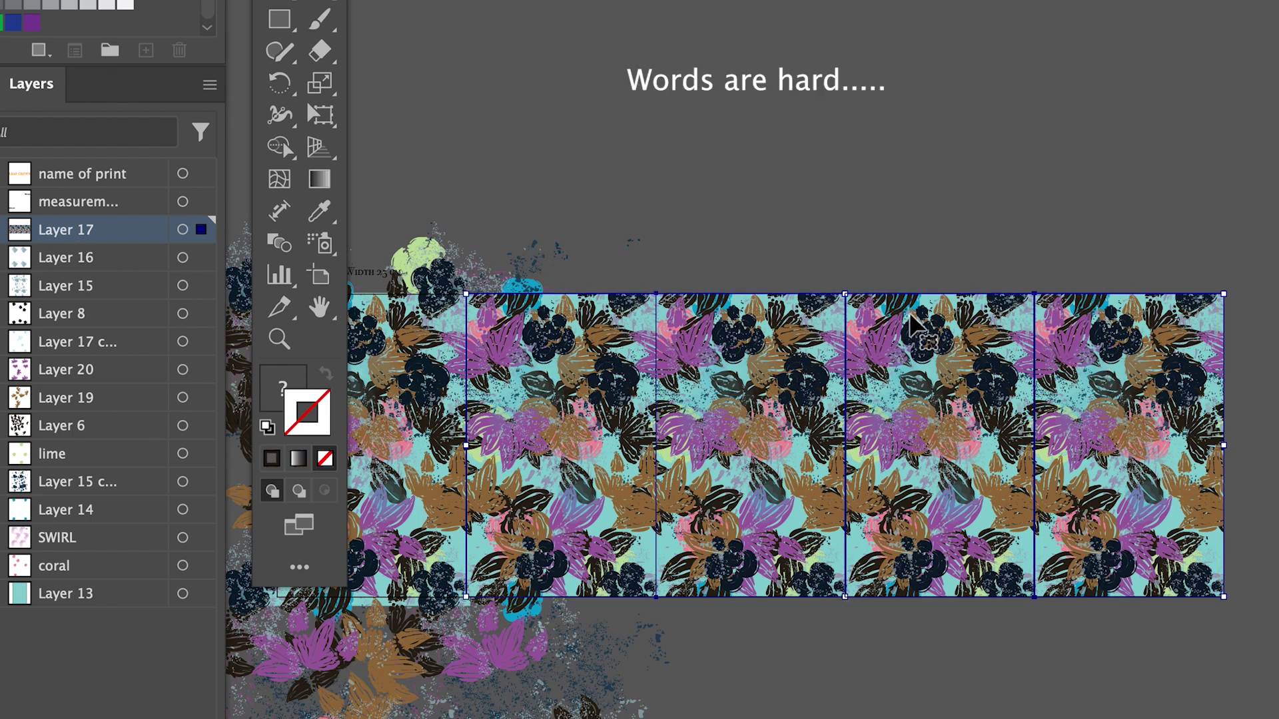
- Duplicate the four-tile row downward twice, edge to edge, to build a grid of three rows, and deselect it
left_click_drag(909, 314, 898, 619)
left_click_drag(939, 686, 923, 263)
left_click_drag(802, 222, 801, 526)
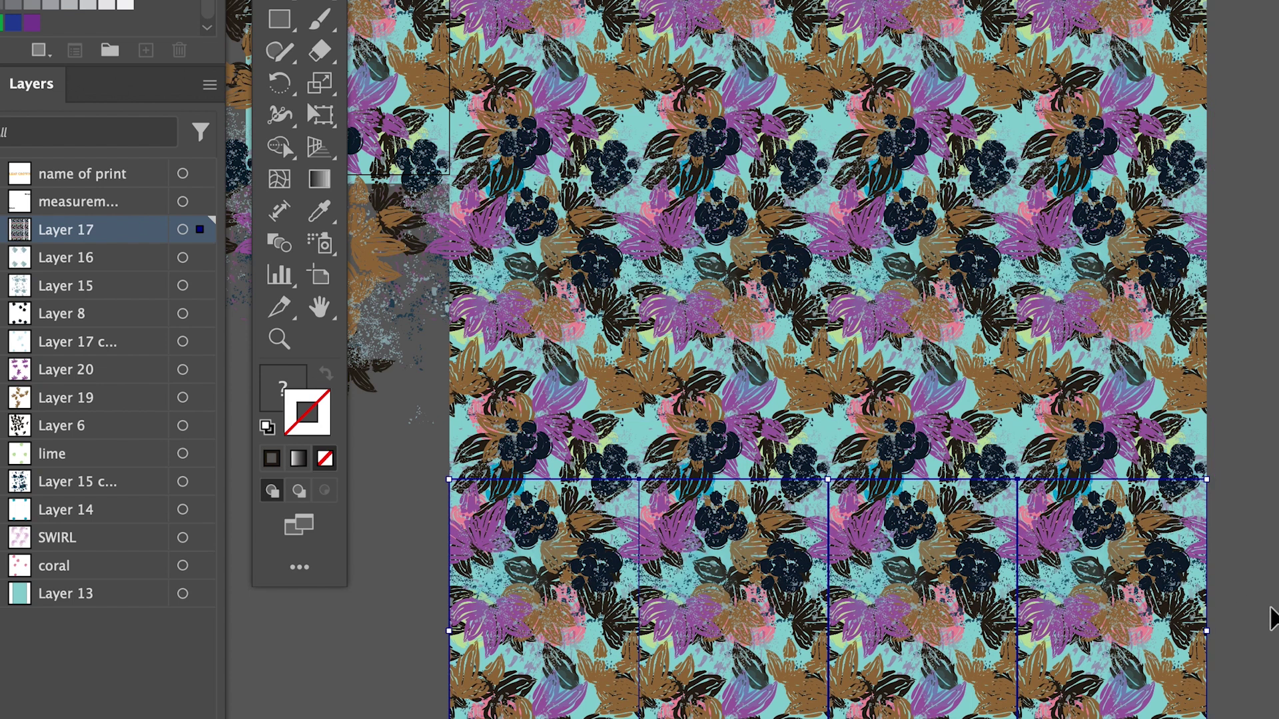
left_click(1269, 616)
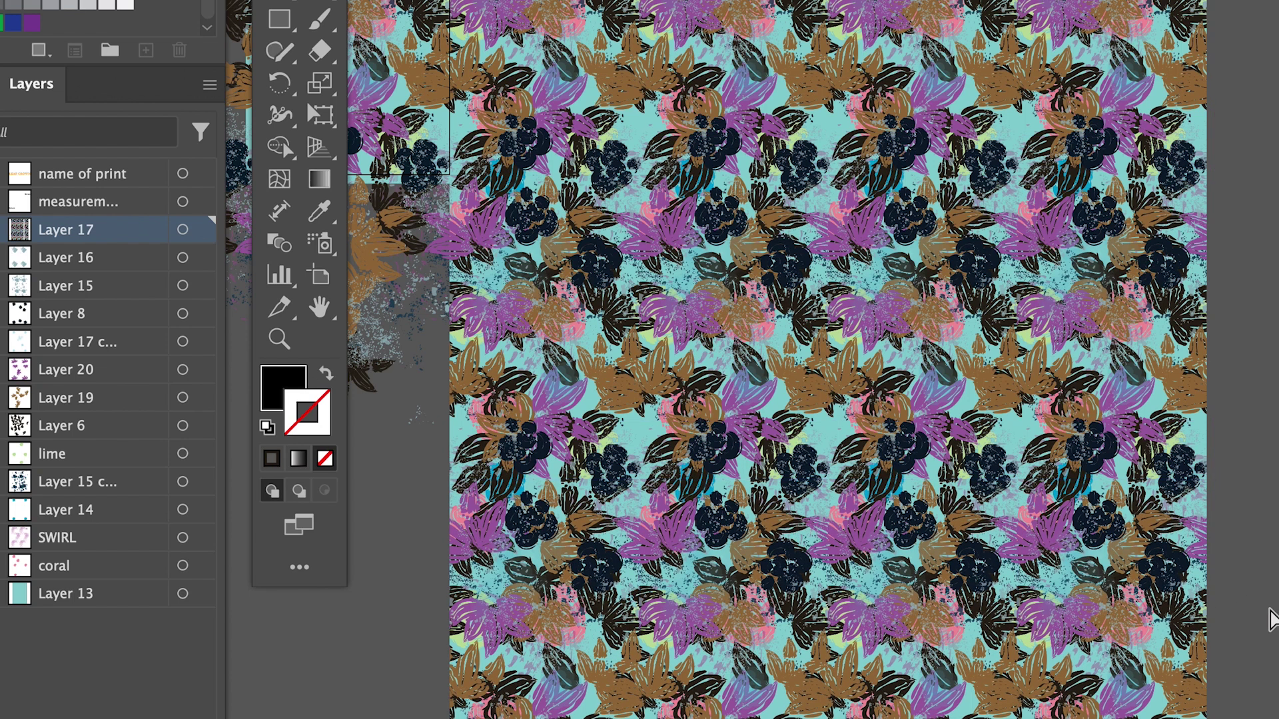
- Create a new layer directly above Layer 17, with the whole tiled pattern in view
key("ctrl+minus")
key("ctrl+minus")
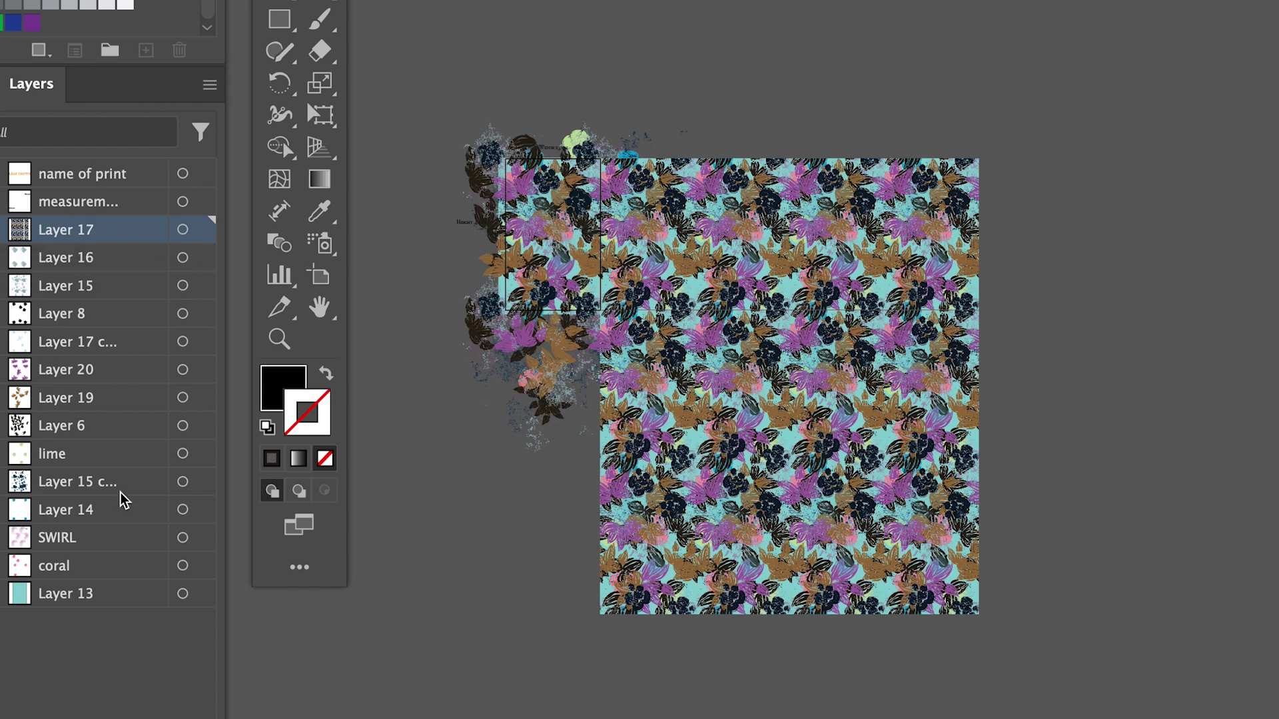
key("ctrl+l")
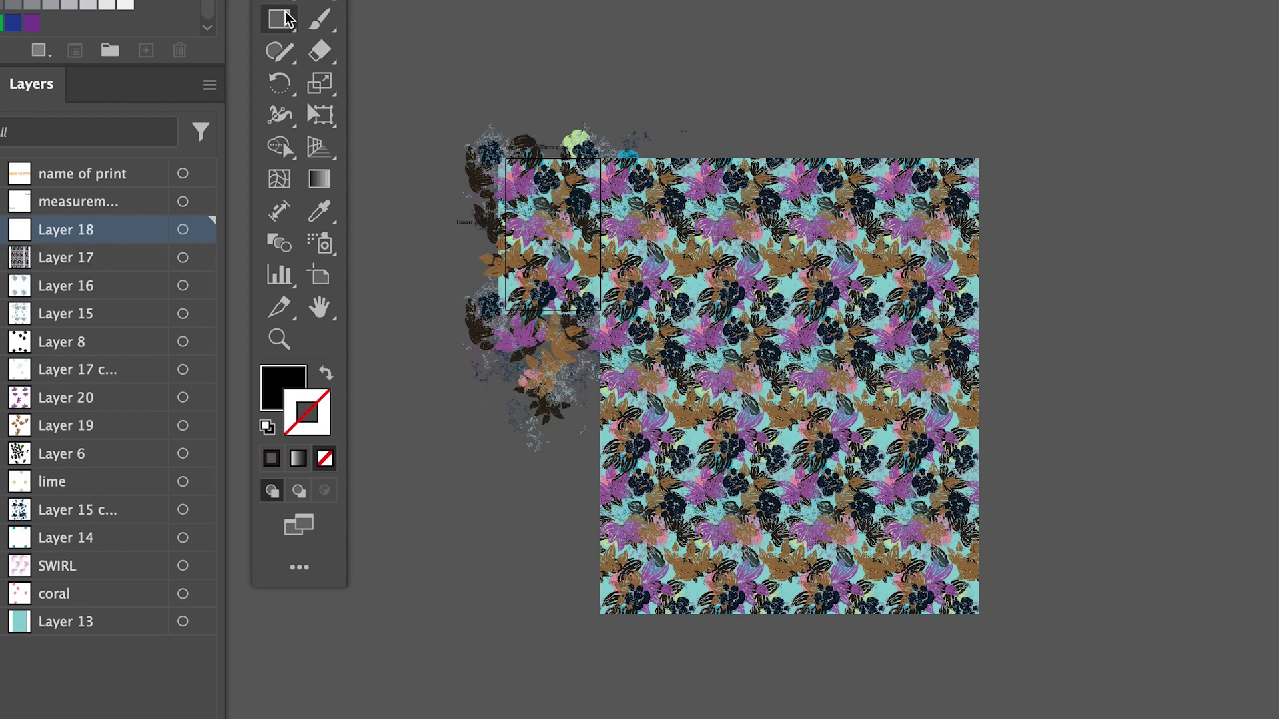
- Paint three roughly horizontal brush lines across the tiled pattern, marking the recurring rows of brown flowers
left_click(320, 23)
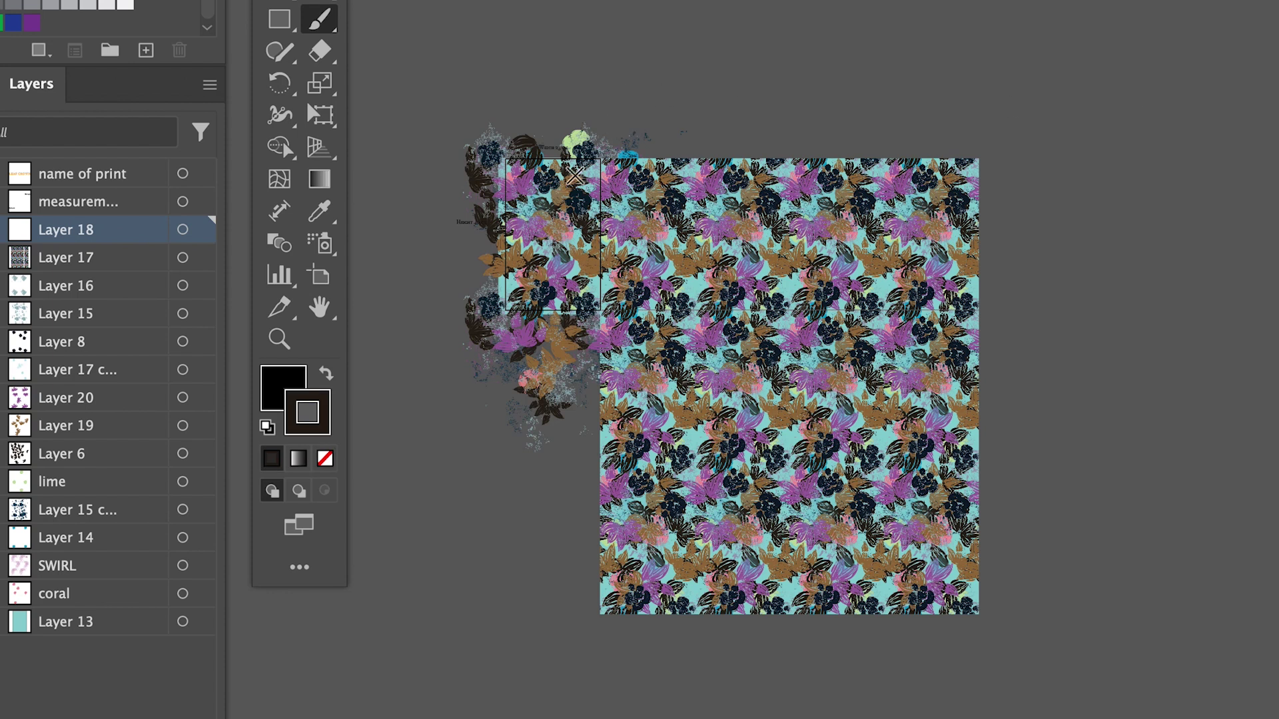
left_click_drag(423, 253, 1033, 247)
left_click_drag(1054, 402, 592, 411)
left_click_drag(538, 561, 1072, 558)
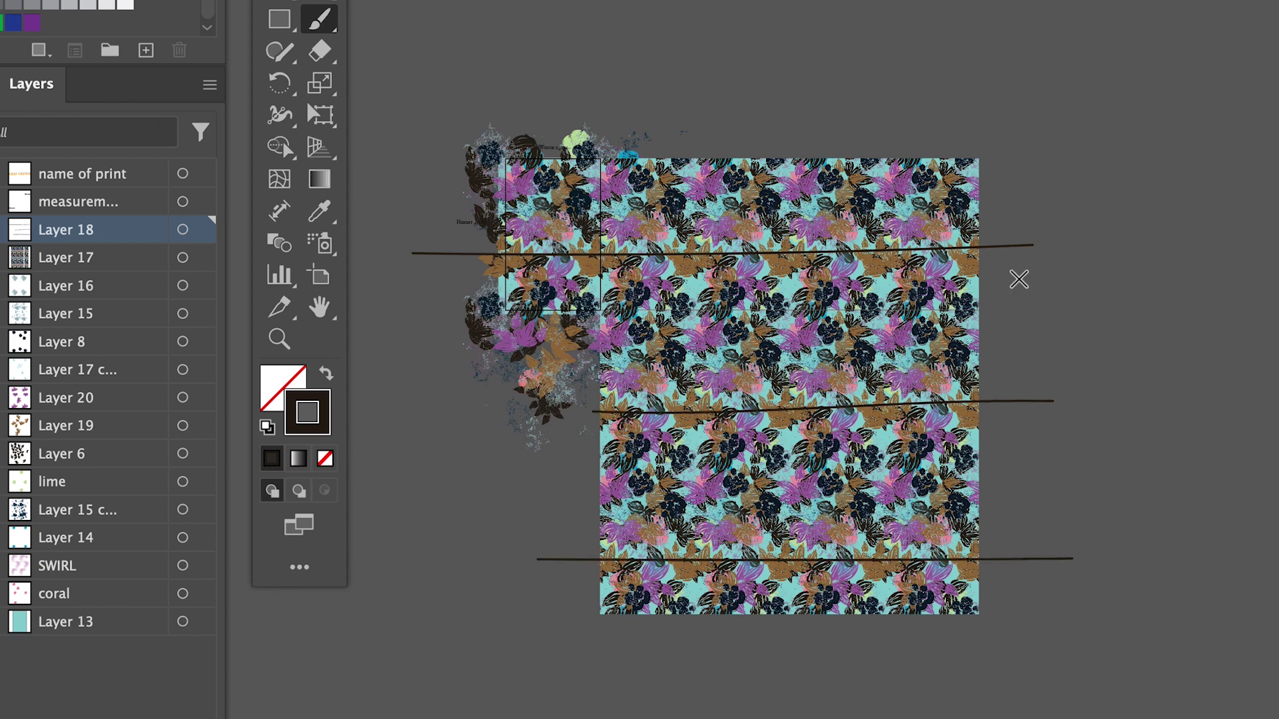
- Circle the repeating turquoise gaps and dark flower areas of the tiled pattern with freehand brush strokes
mouse_move(892, 270)
left_mouse_down()
mouse_move(857, 300)
mouse_move(916, 289)
mouse_move(765, 273)
mouse_move(794, 301)
mouse_move(792, 256)
left_mouse_up()
mouse_move(712, 269)
left_mouse_down()
mouse_move(705, 305)
mouse_move(689, 261)
left_mouse_up()
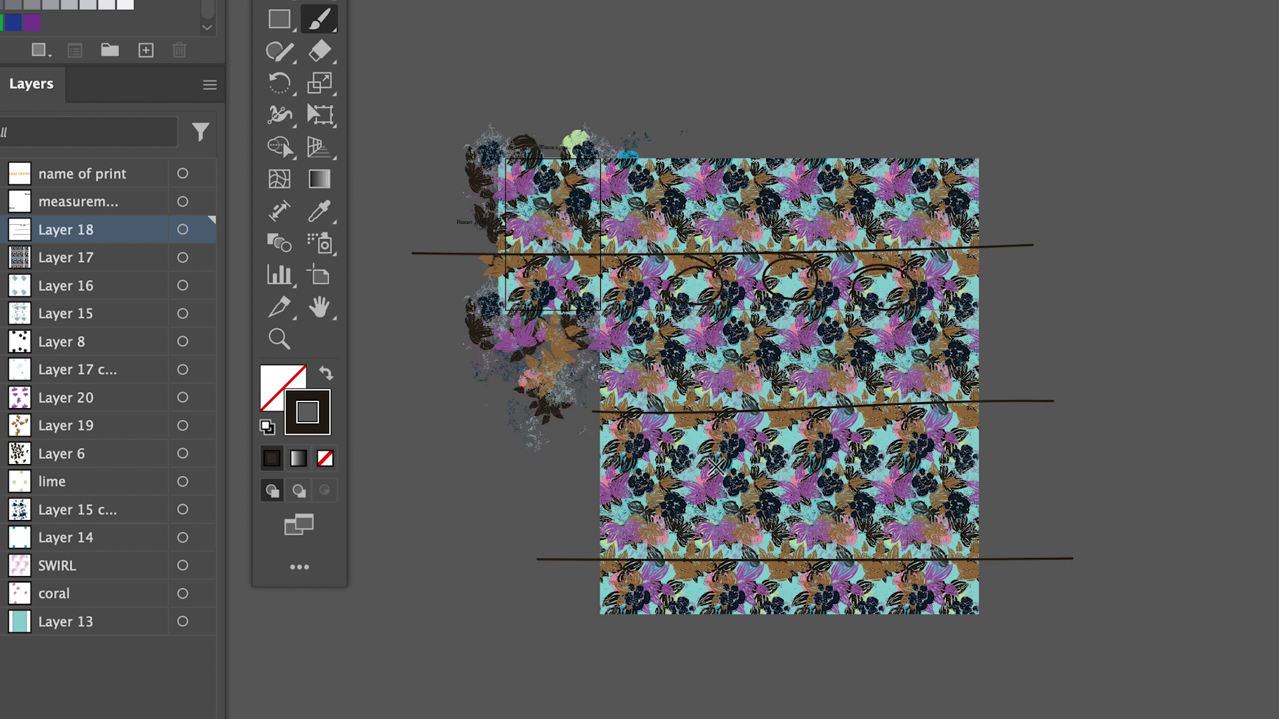
mouse_move(708, 413)
left_mouse_down()
mouse_move(658, 441)
mouse_move(705, 426)
left_mouse_up()
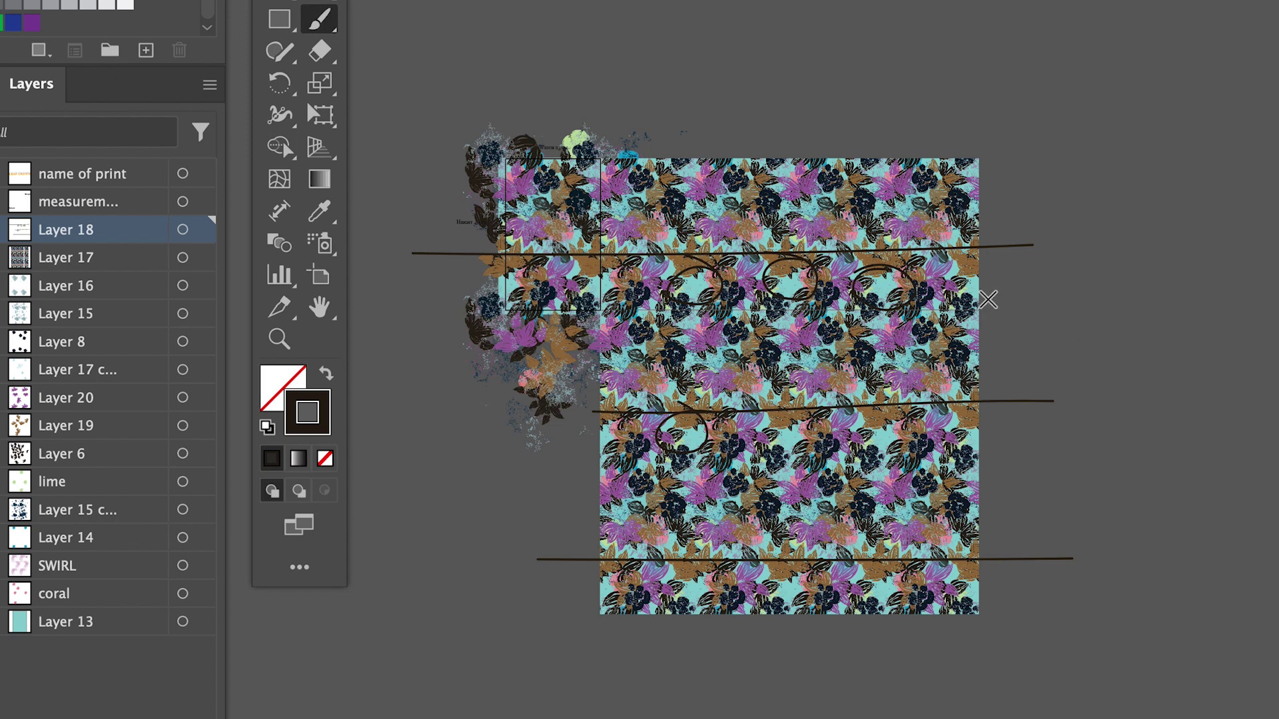
mouse_move(980, 291)
left_mouse_down()
mouse_move(969, 321)
mouse_move(964, 308)
left_mouse_up()
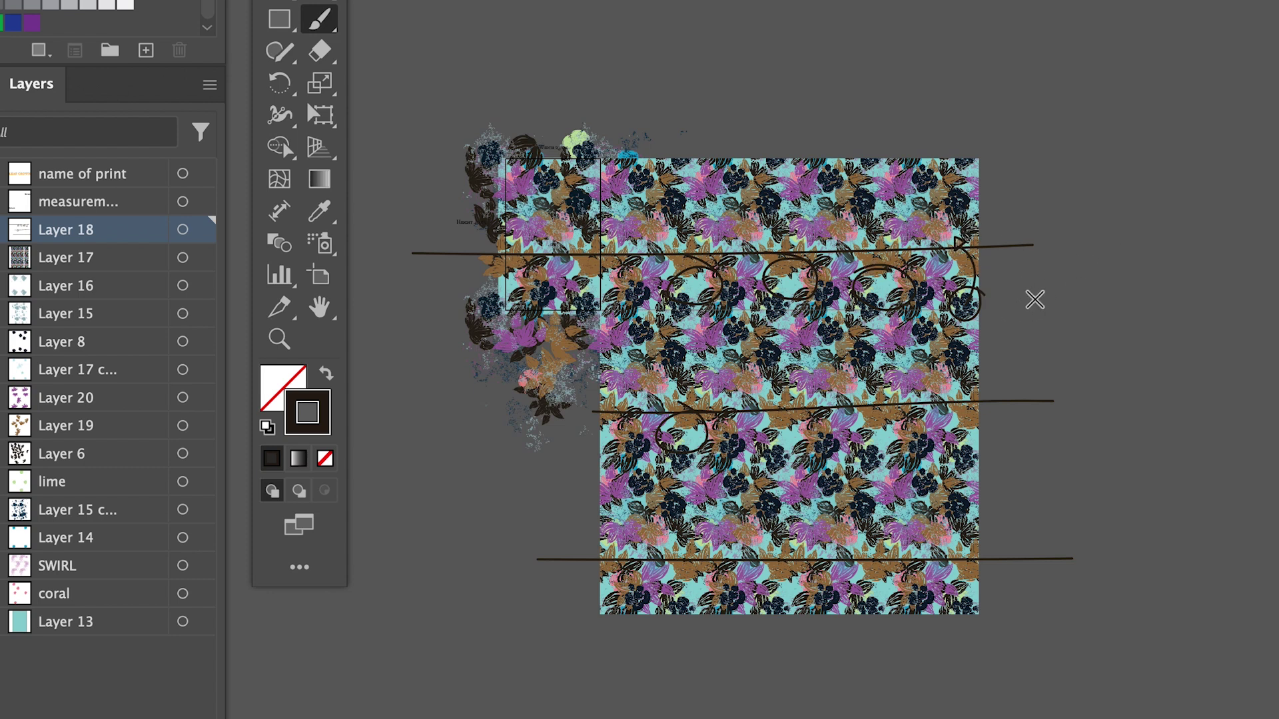
mouse_move(1004, 451)
left_mouse_down()
mouse_move(714, 432)
mouse_move(648, 458)
mouse_move(637, 485)
mouse_move(948, 512)
mouse_move(997, 484)
mouse_move(1003, 445)
left_mouse_up()
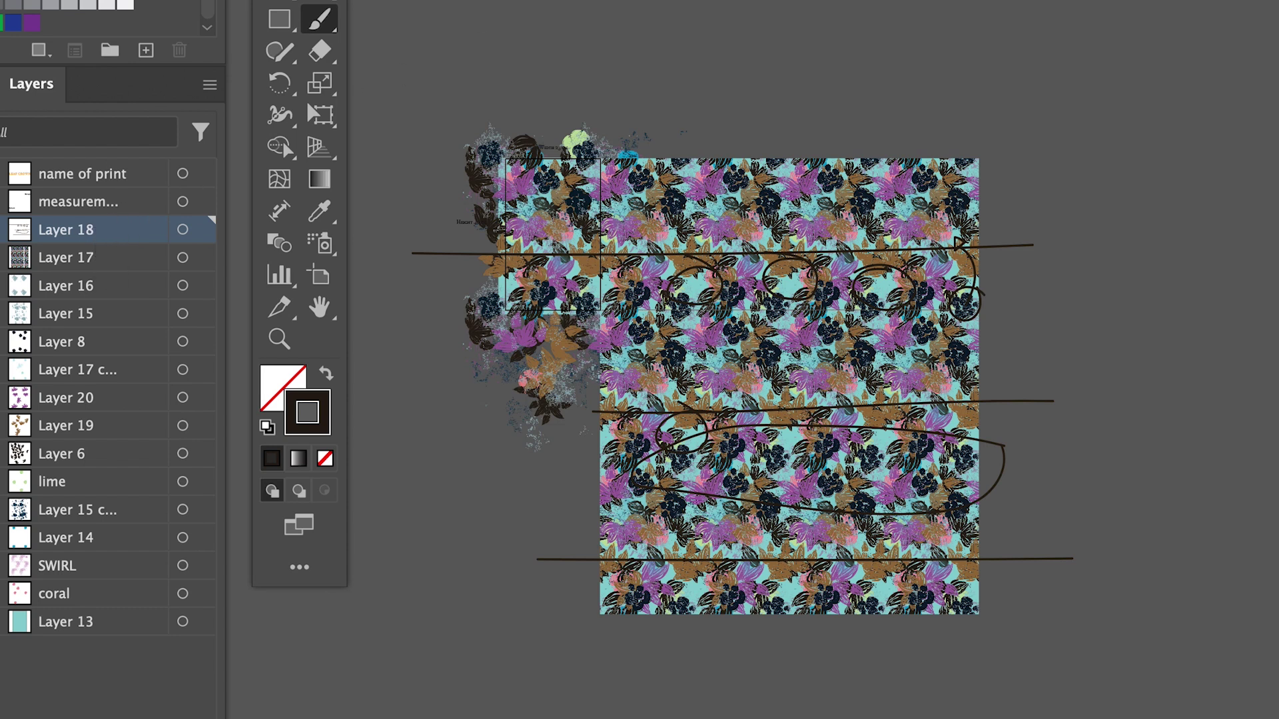
- Delete Layer 18 with the brush markings and Layer 17 with the tiled pattern
scroll(481, 21, "left", 2)
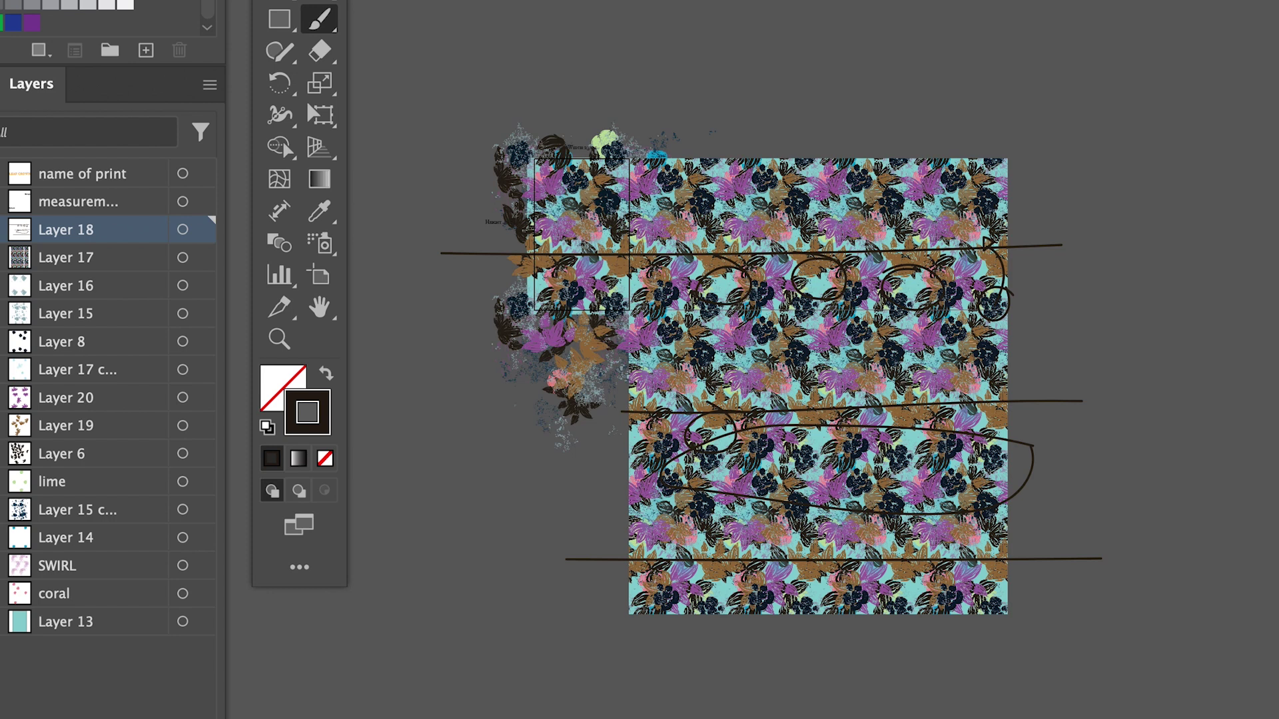
left_click_drag(225, 233, 279, 233)
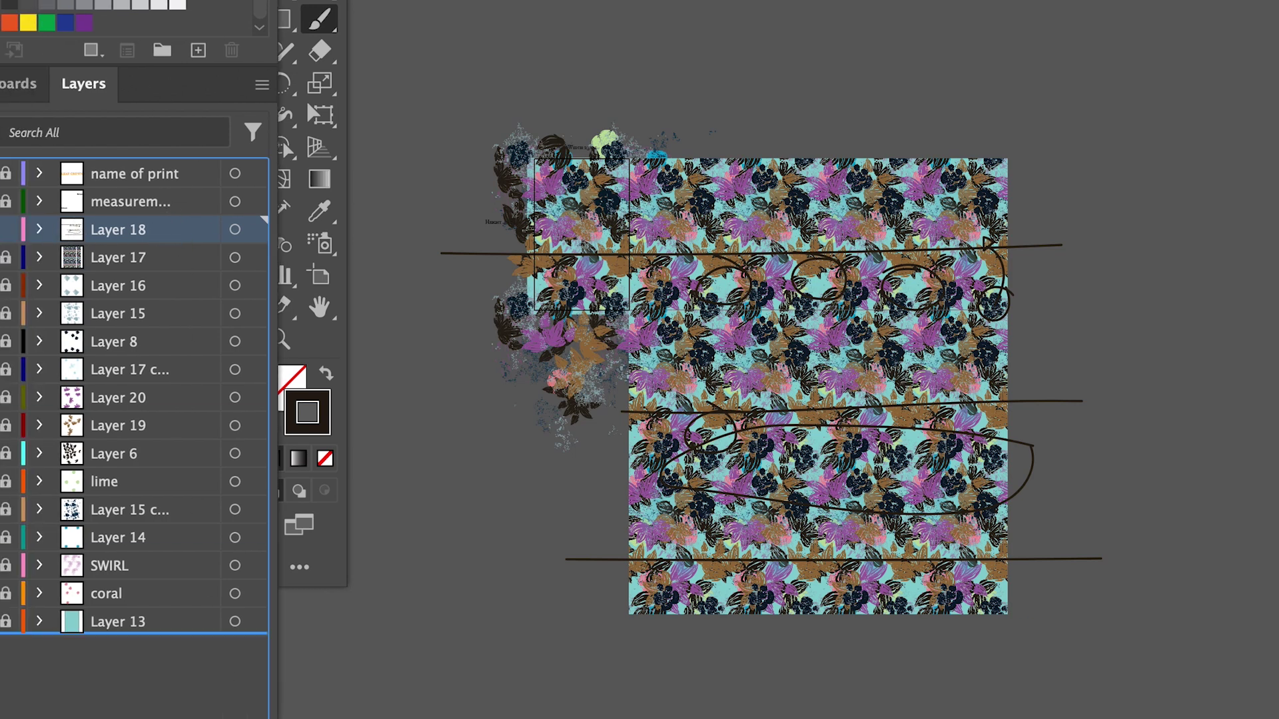
key("Delete")
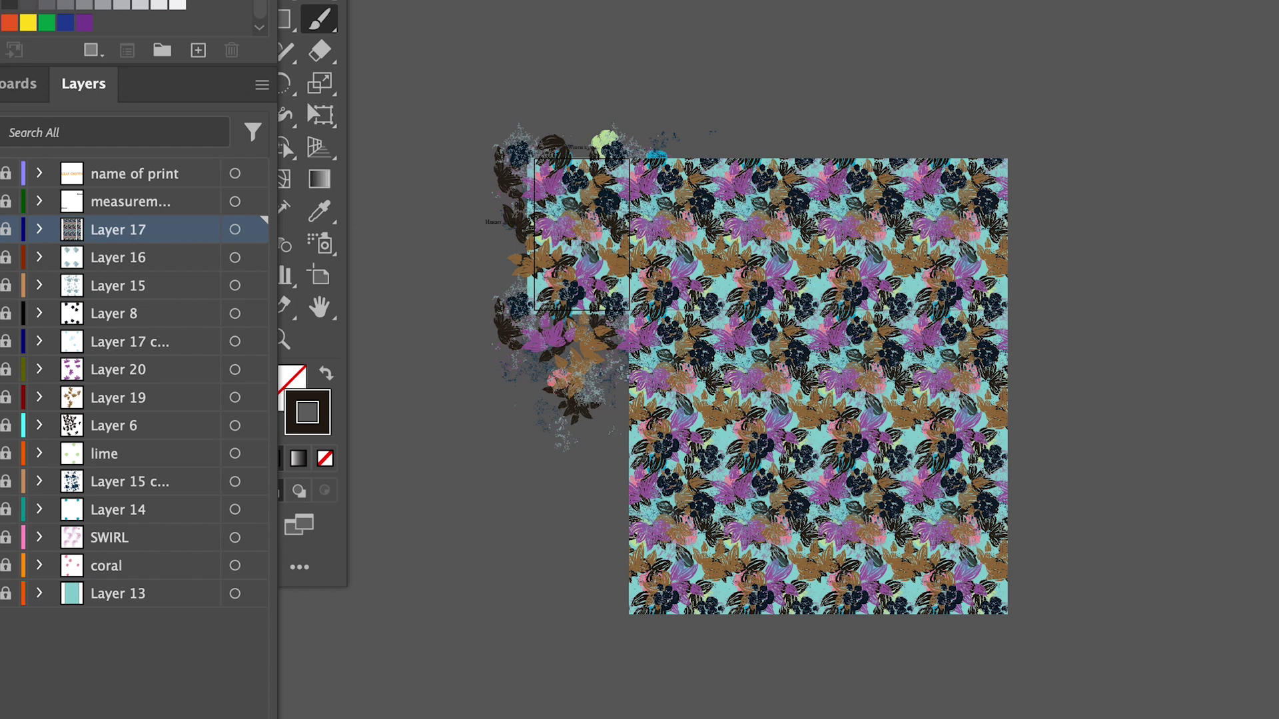
scroll(139, 333, "down", 2)
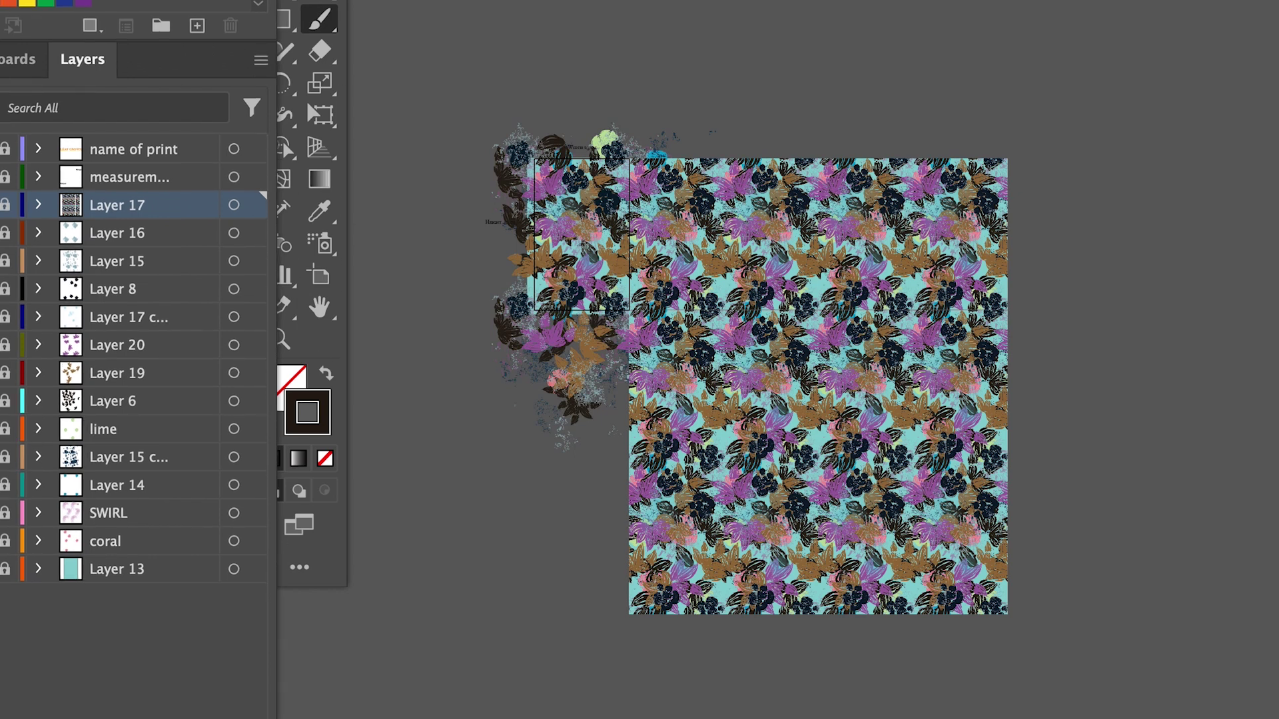
left_click(189, 206)
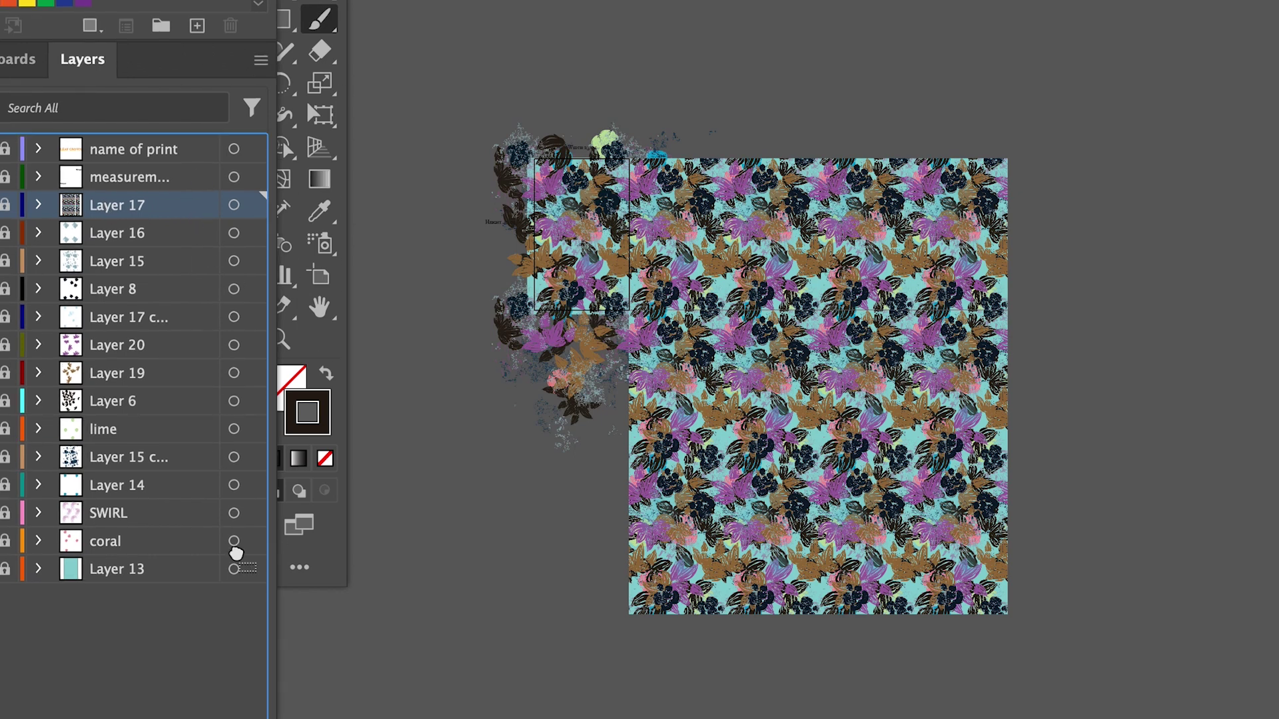
key("Delete")
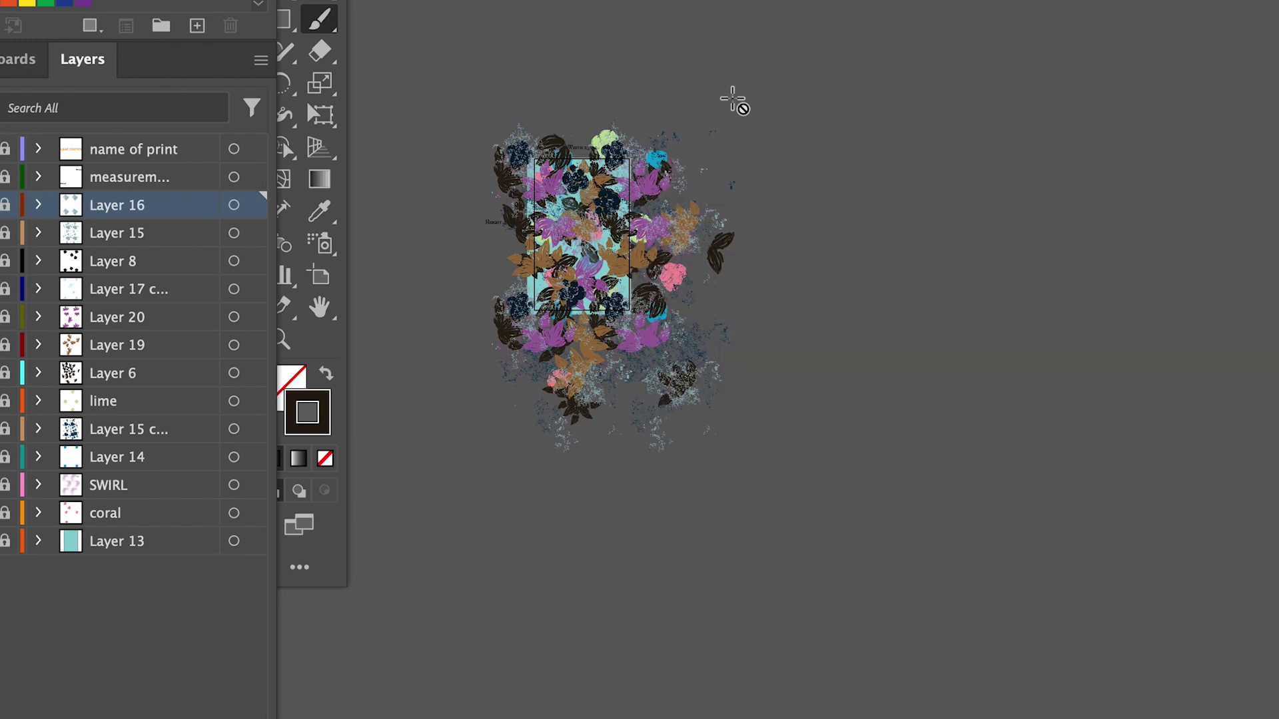
- Move the brown flower near the repeat's right edge outside the artboard, and shift the one covering the pink flower leftward
scroll(733, 100, "up", 5)
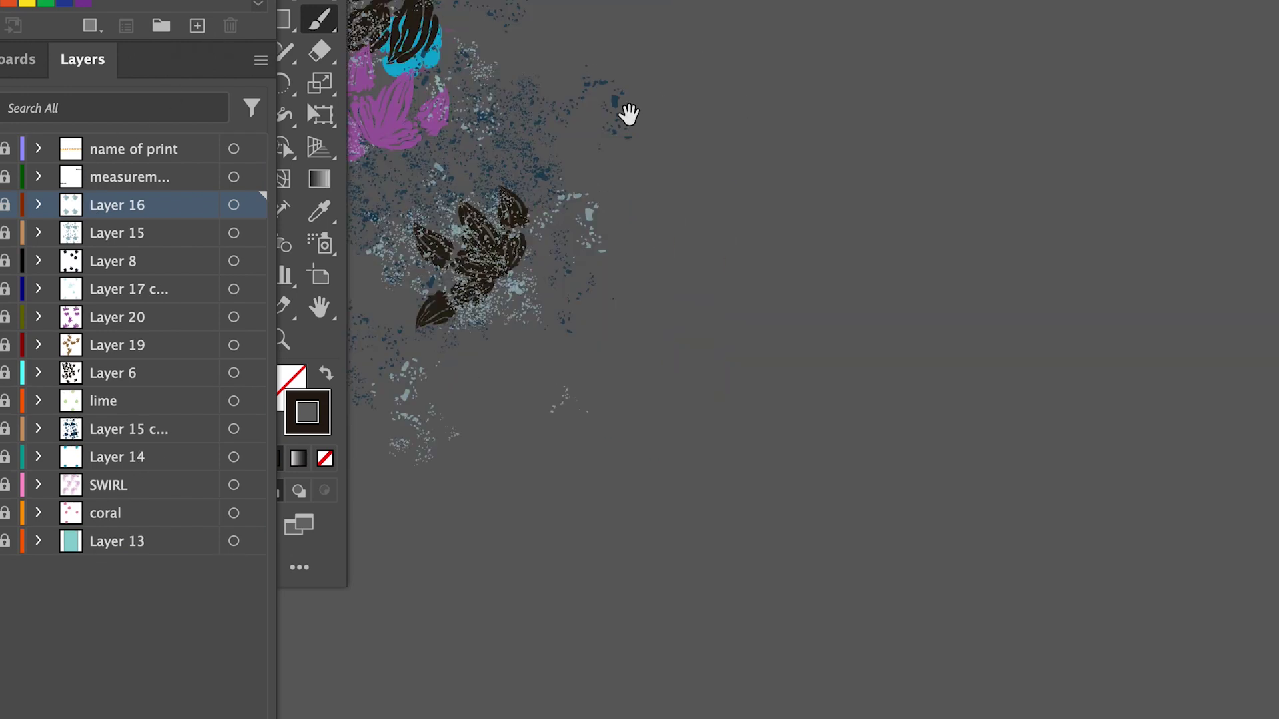
left_click_drag(630, 111, 788, 303)
scroll(1019, 613, "down", 5)
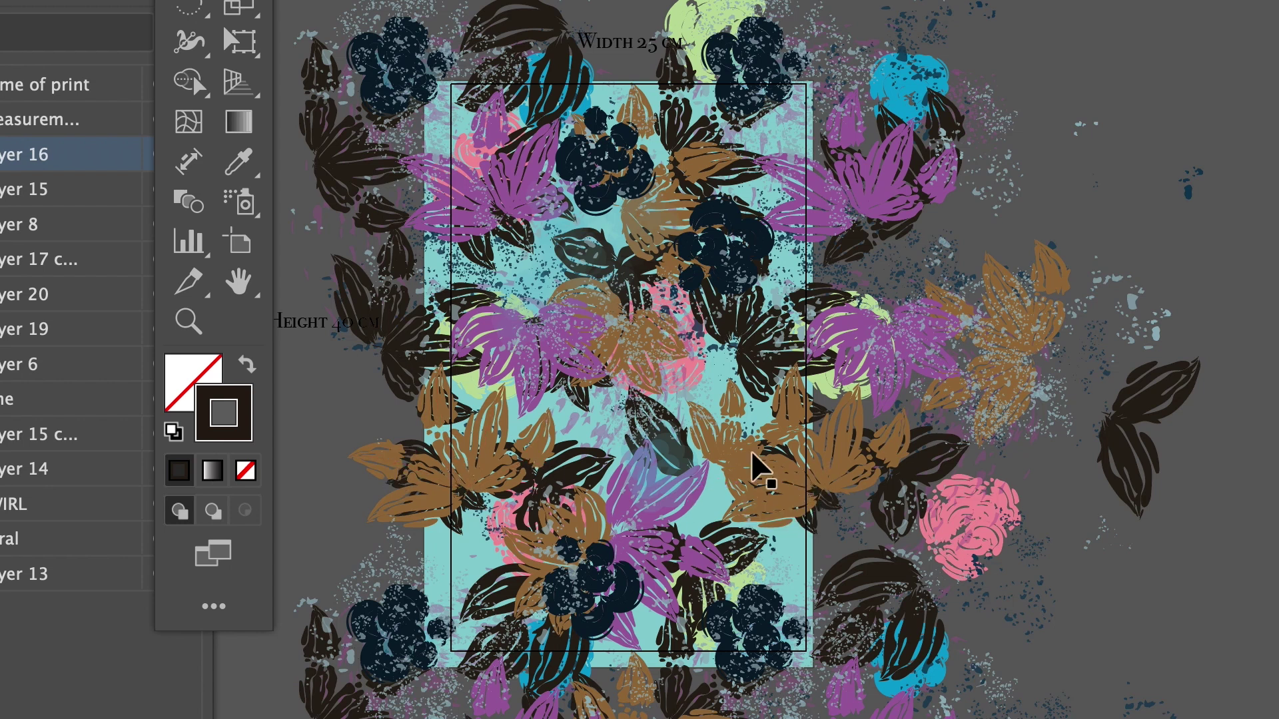
left_click(723, 450)
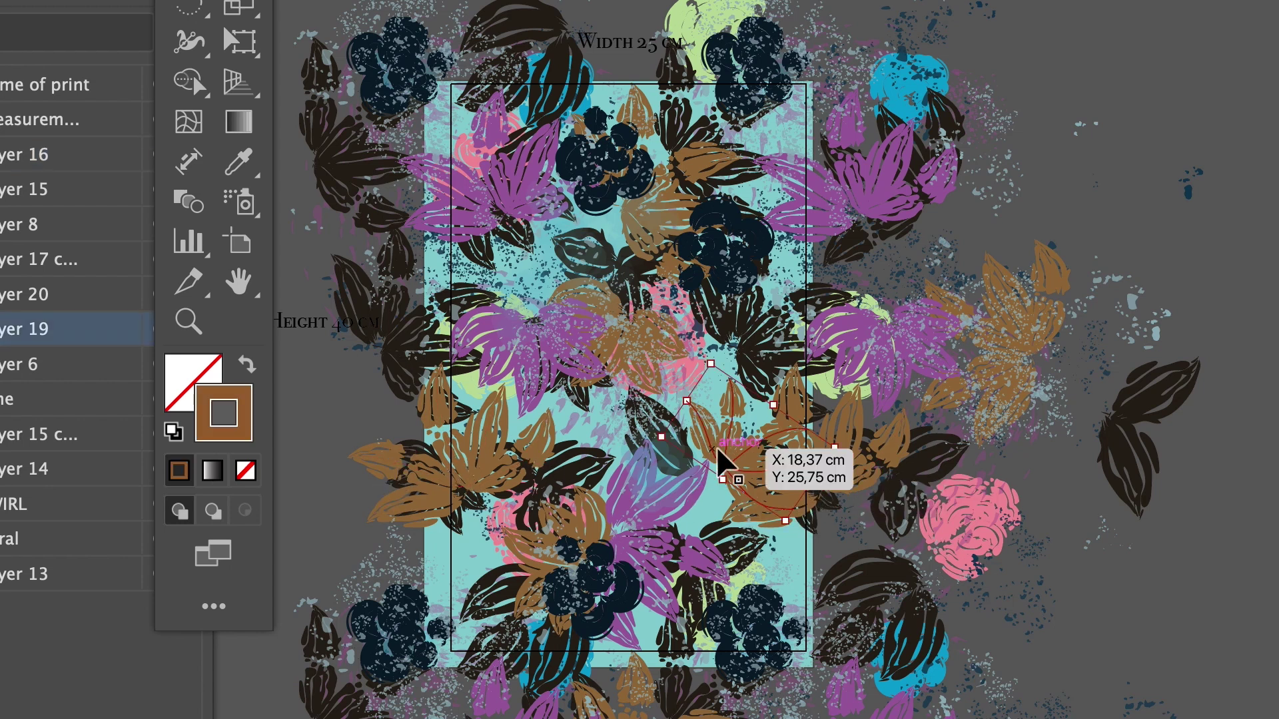
left_click_drag(718, 451, 1041, 44)
key("ctrl+v")
left_click_drag(639, 333, 606, 307)
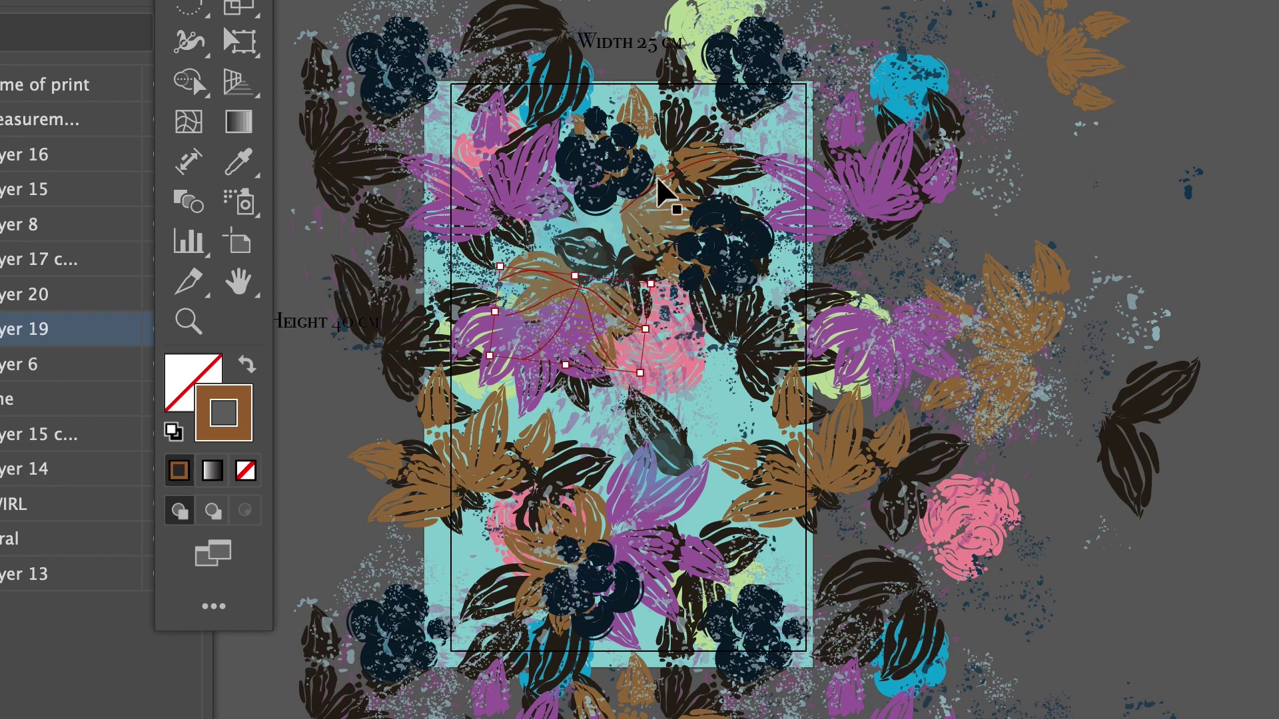
- Move the surplus brown flower from the middle of the repeat to the empty area beyond the artboard's lower right
left_click_drag(754, 518, 493, 505)
left_click_drag(579, 319, 473, 476)
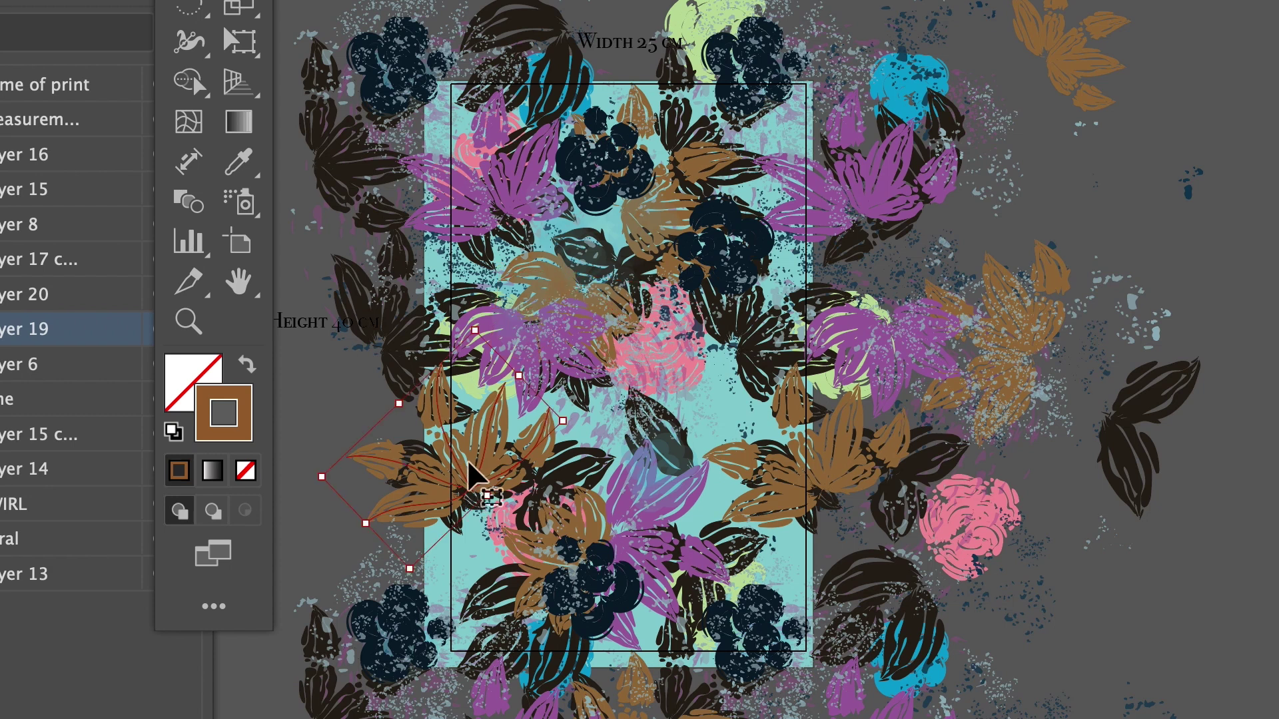
left_click_drag(581, 304, 1156, 686)
- Position a brown flower across the repeat's bottom edge and put it on a new layer between Layer 16 and Layer 15
left_click_drag(649, 699, 705, 686)
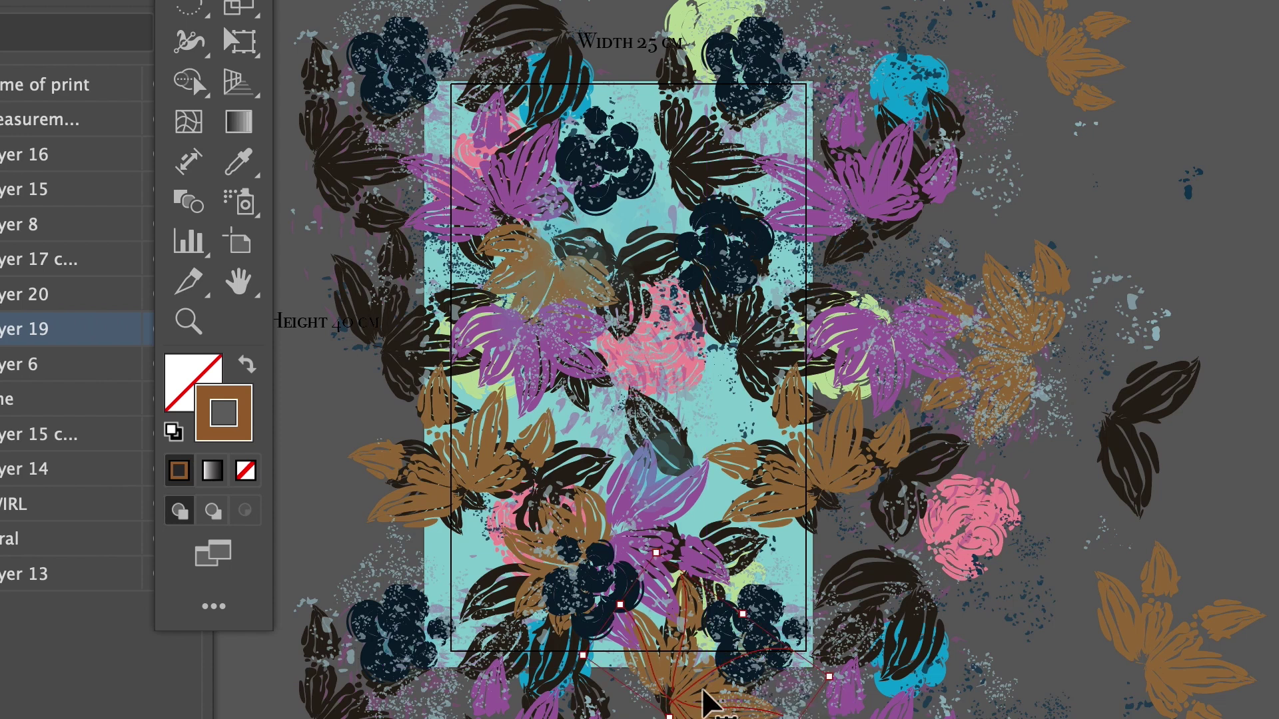
key("ctrl+shift+a")
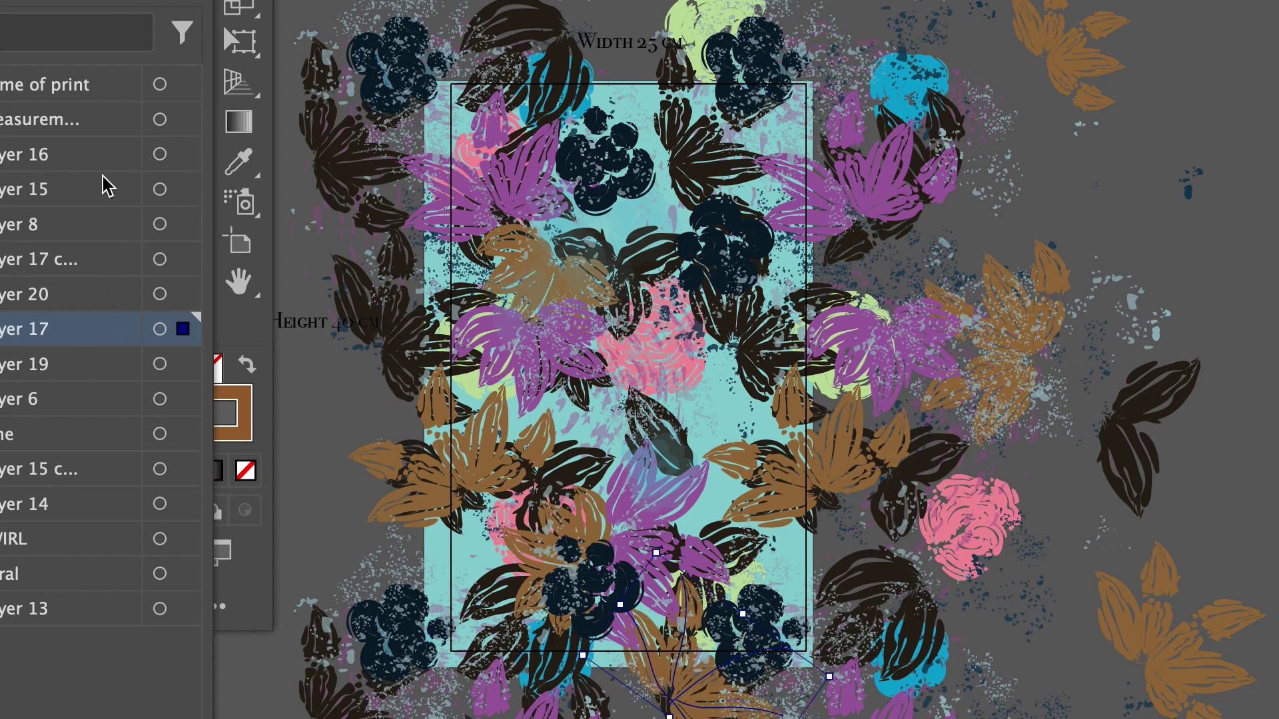
left_click_drag(93, 337, 80, 182)
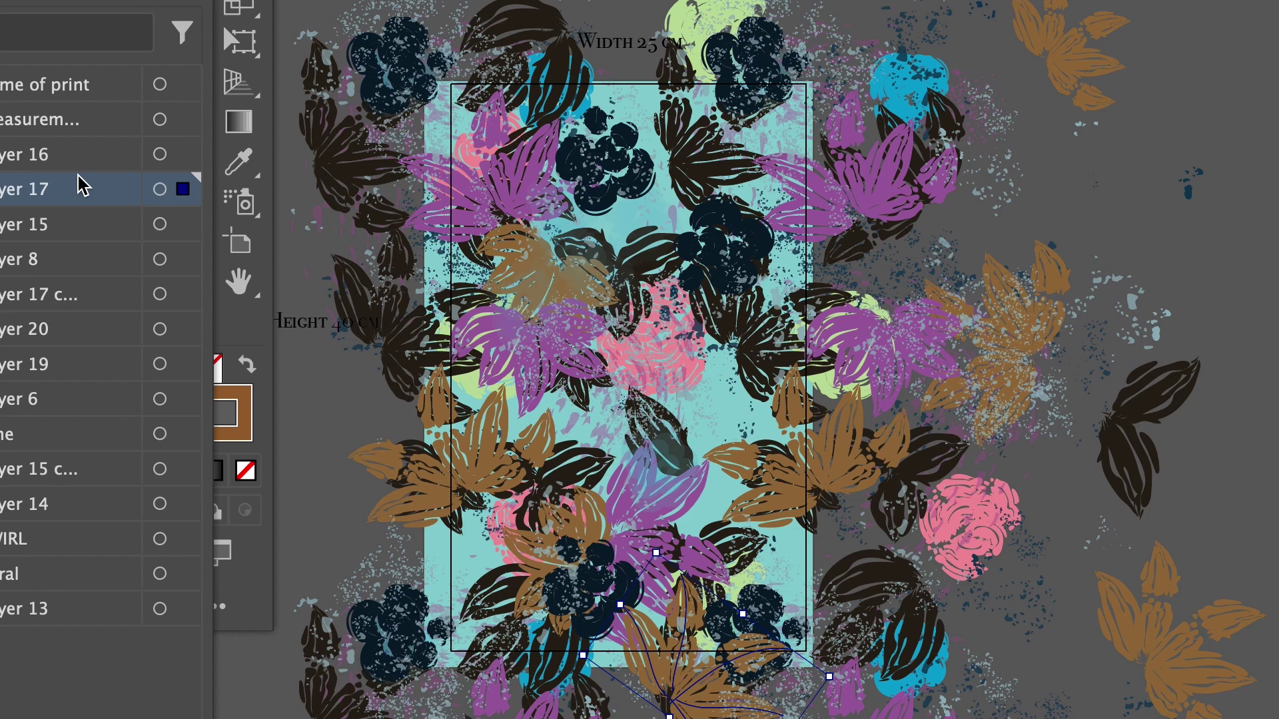
- Copy the bottom-edge brown flower straight up by the repeat height, with a 0 cm horizontal offset, and deselect it
left_click(694, 693)
left_click(694, 693)
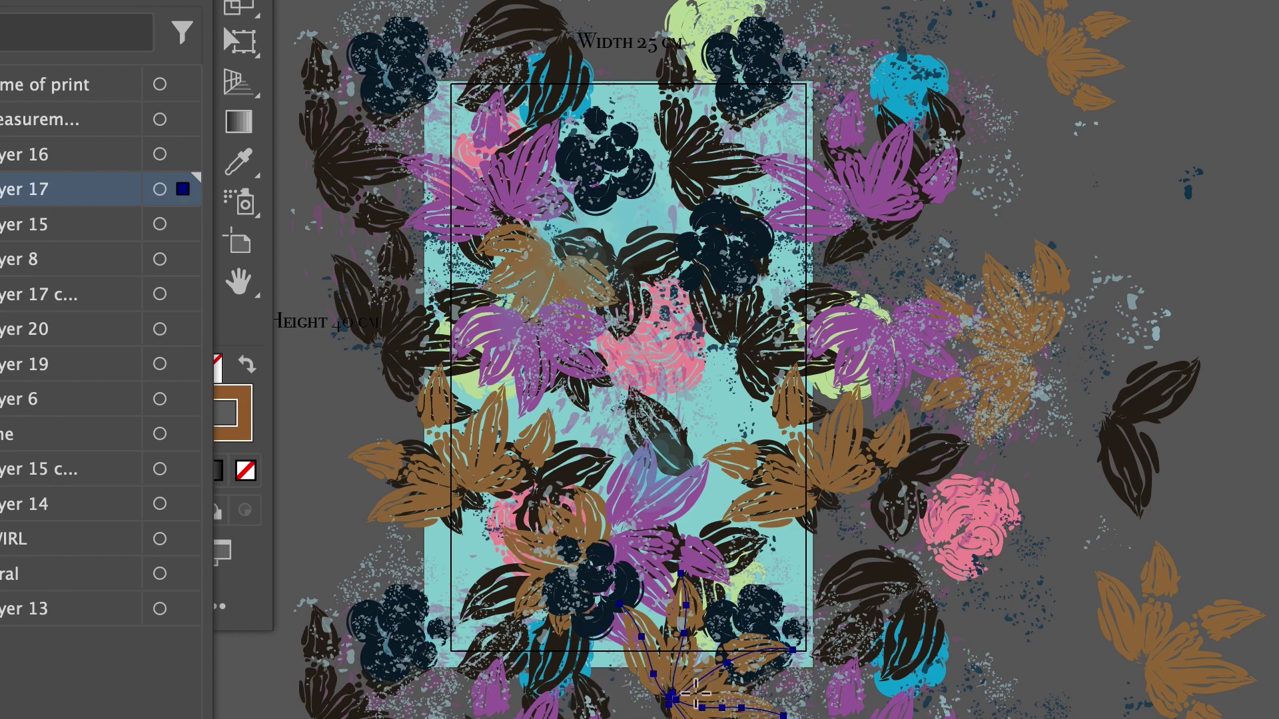
key("Return")
type("0")
key("Tab")
type("-")
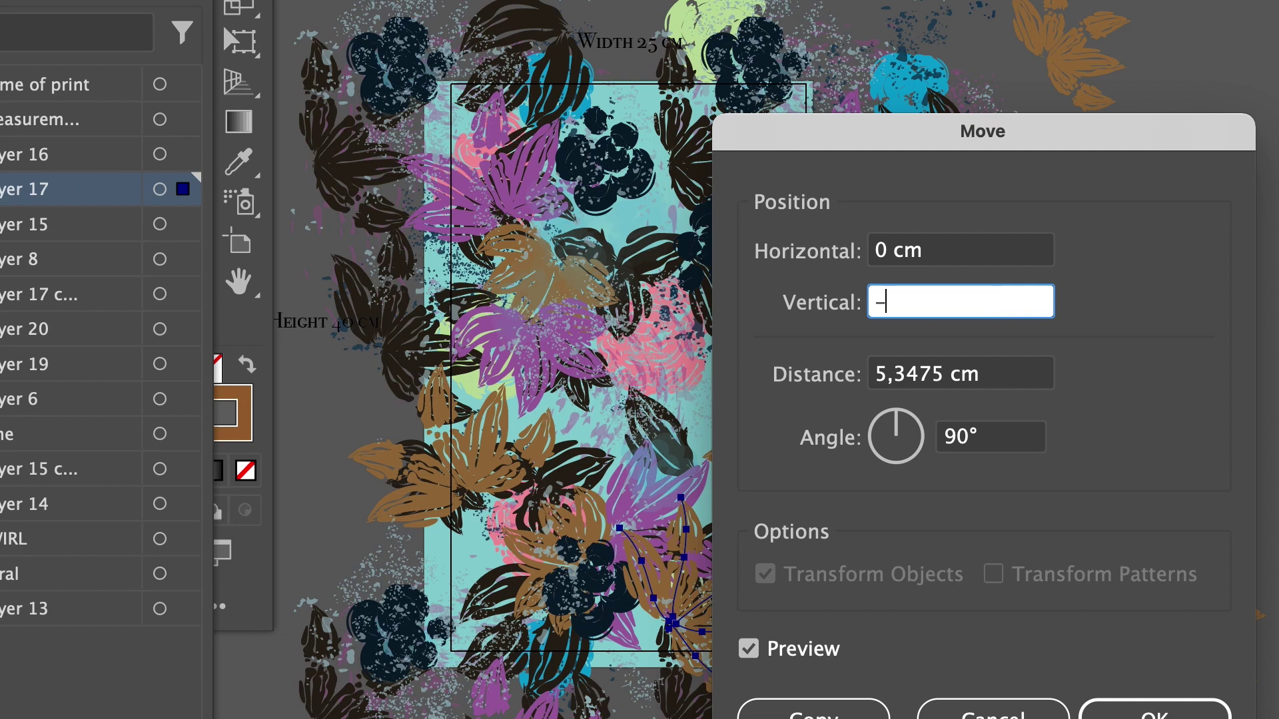
key("Tab")
key("Return")
key("ctrl+shift+a")
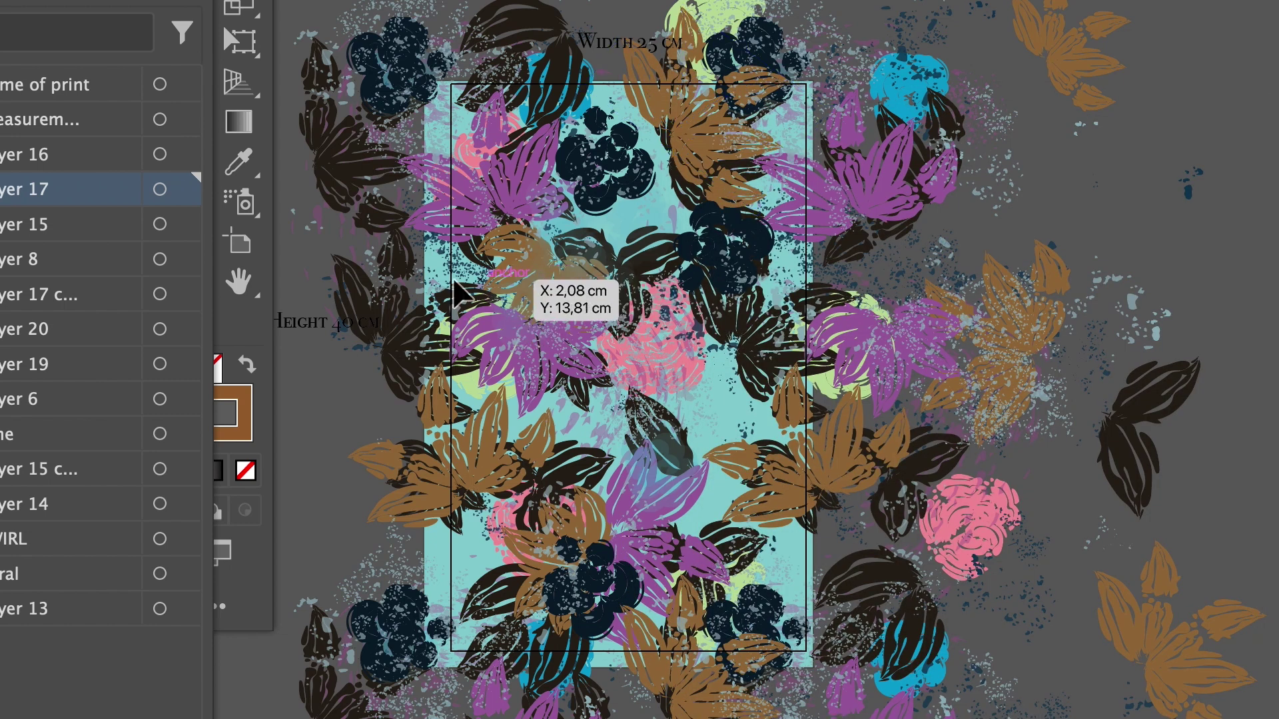
- On Layer 19, move the upper-middle brown flower up and rightward to fill the gap beneath the top berry cluster
left_click(77, 371)
left_click_drag(558, 294, 631, 242)
key("ctrl+shift+a")
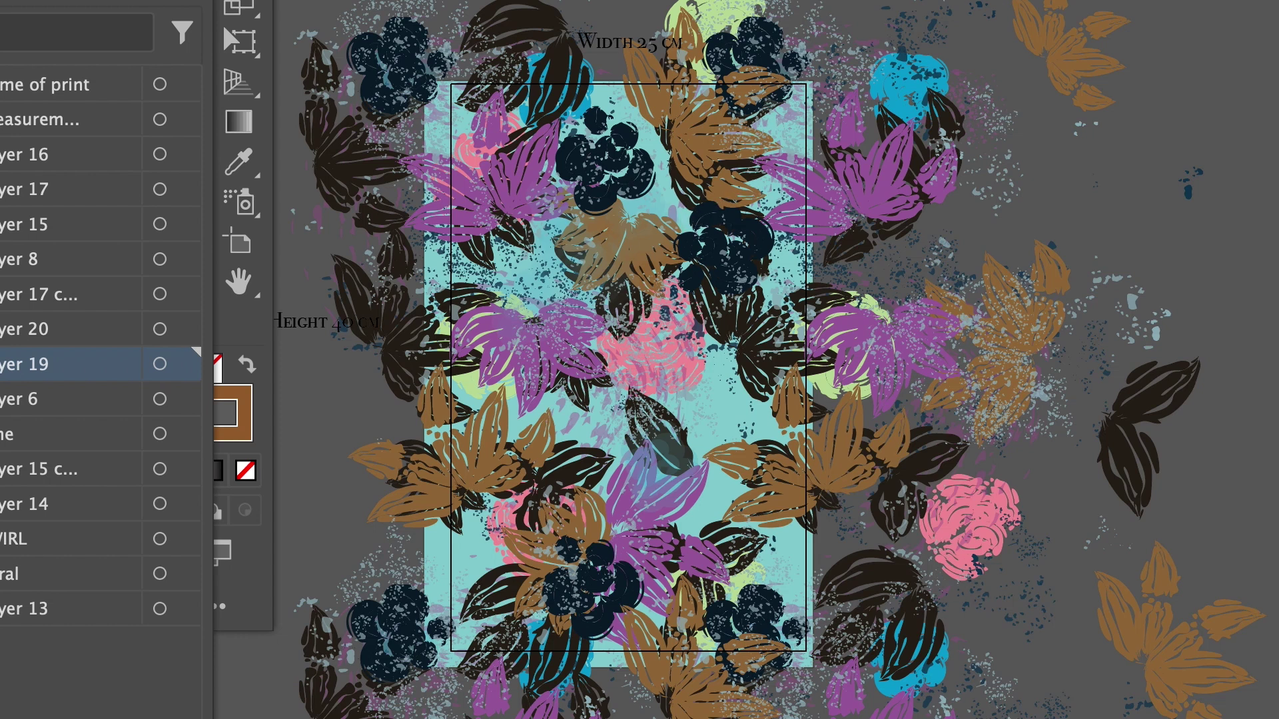
- On Layer 6, reposition the dark leaf cluster behind the brown flower at the top edge and rotate it clockwise
left_click(75, 405)
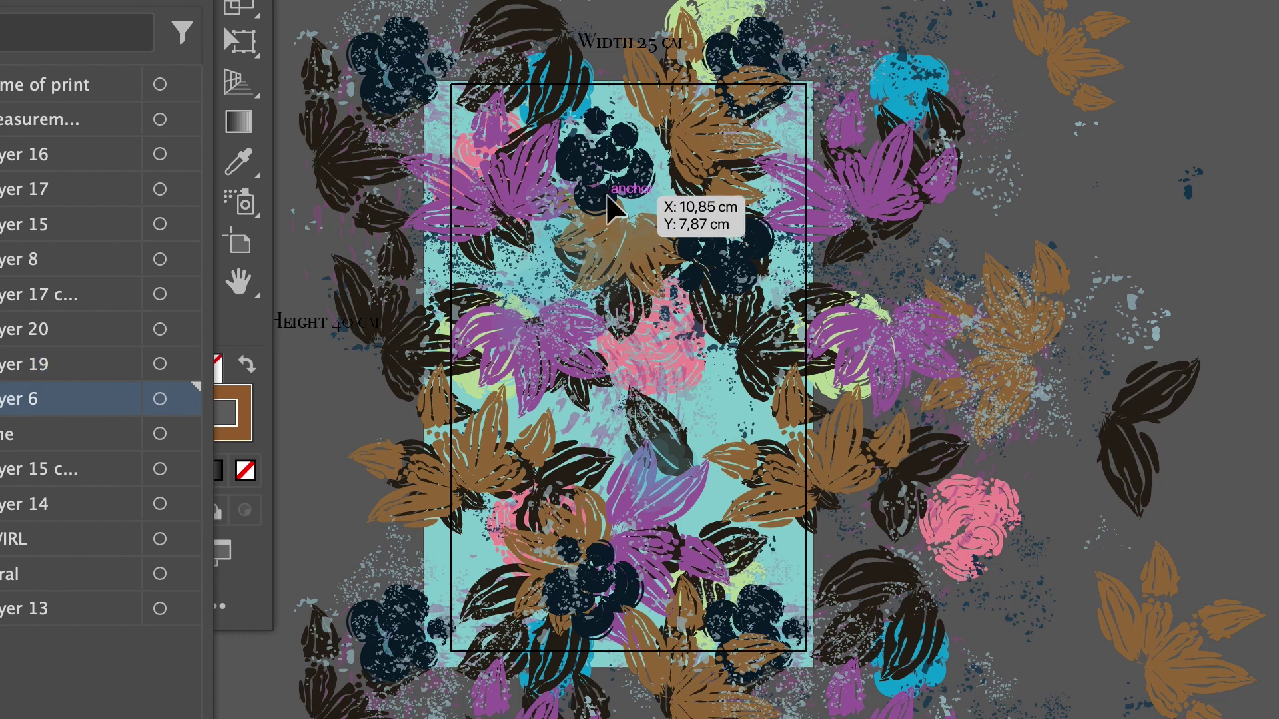
left_click(689, 196)
left_click_drag(689, 196, 1232, 166)
left_click(1212, 42)
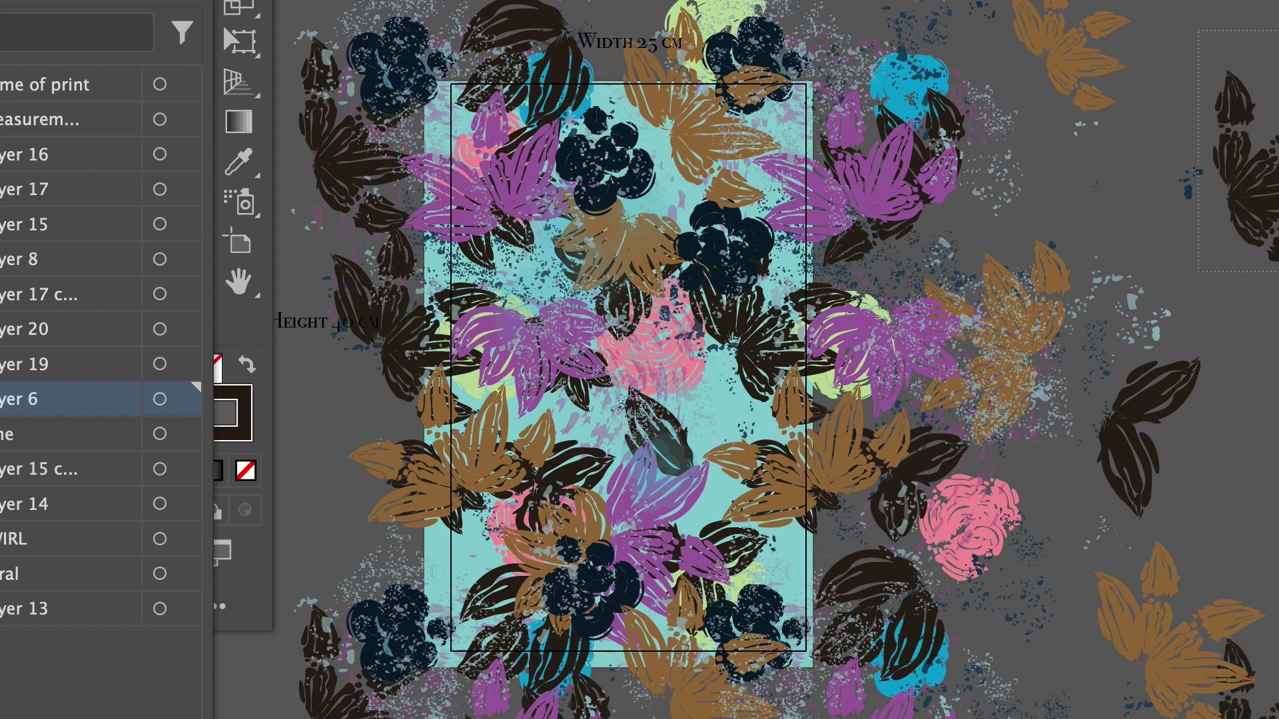
left_click(1250, 156)
left_click_drag(1251, 160, 1160, 235)
left_click_drag(1272, 185, 704, 141)
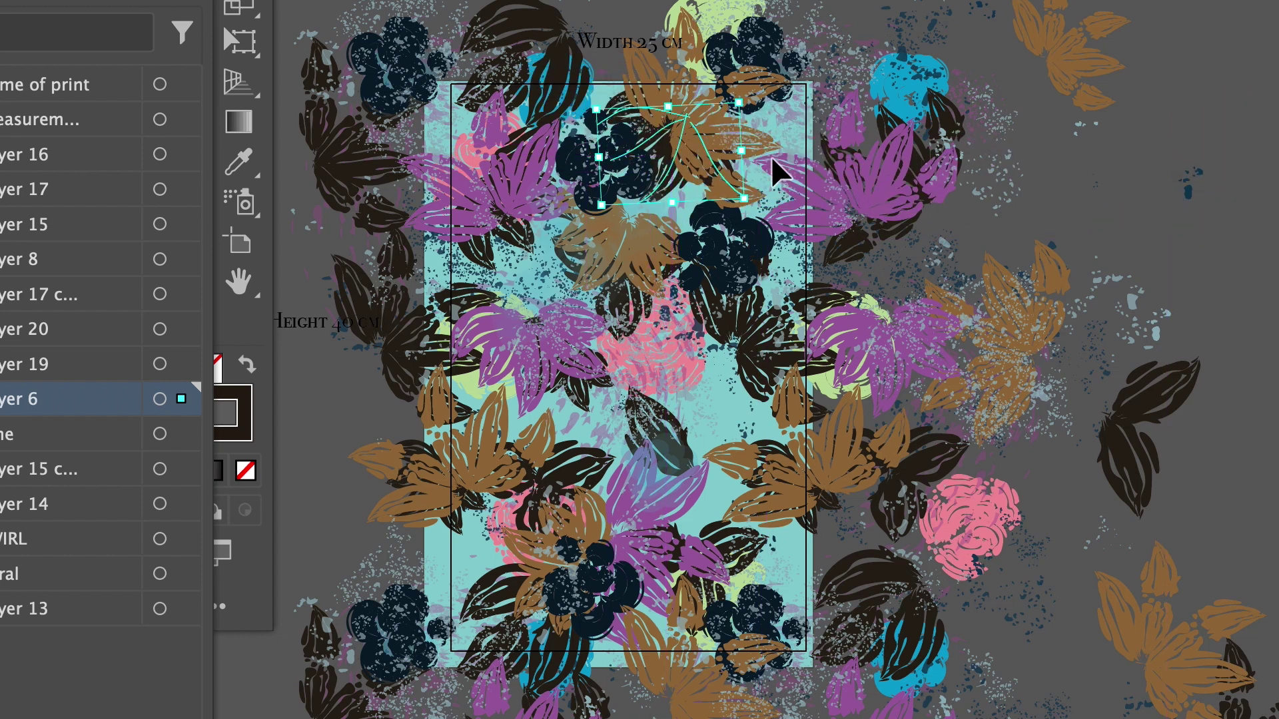
left_click_drag(754, 93, 778, 176)
left_click_drag(684, 205, 680, 176)
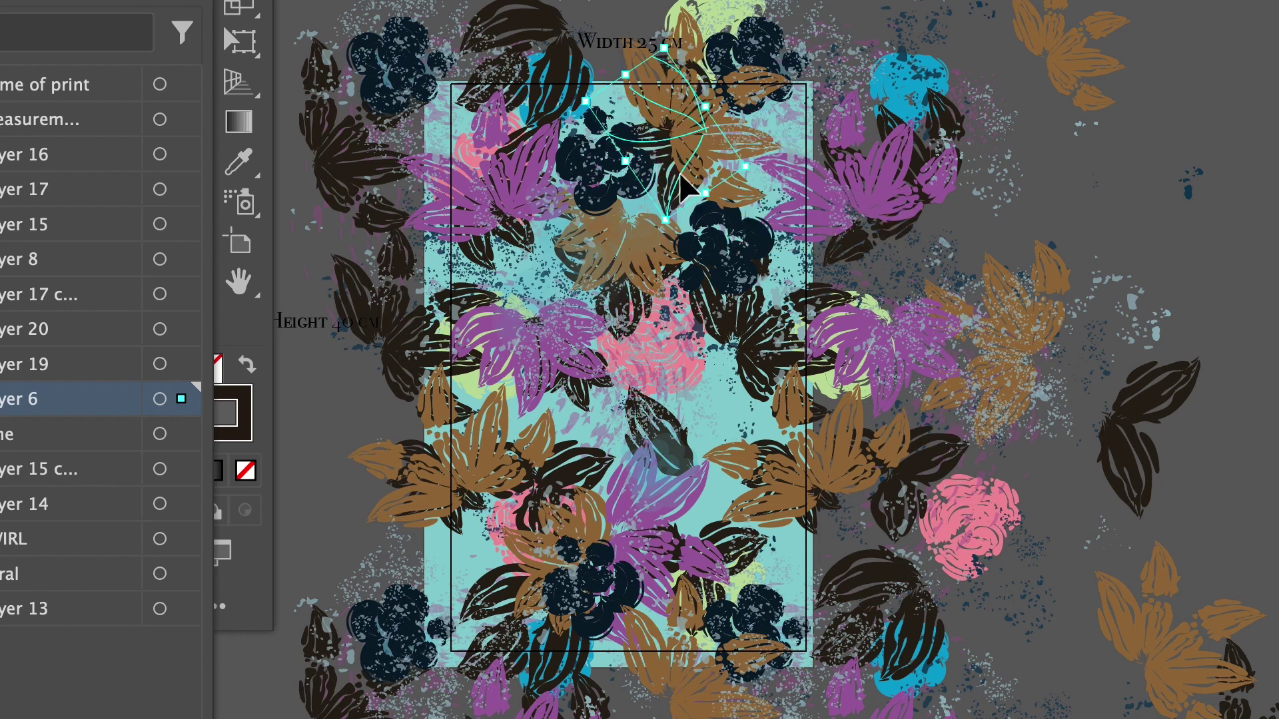
- Copy the top-edge dark leaf cluster to the bottom edge with a move of 0 cm horizontally and 40 cm vertically
key("Return")
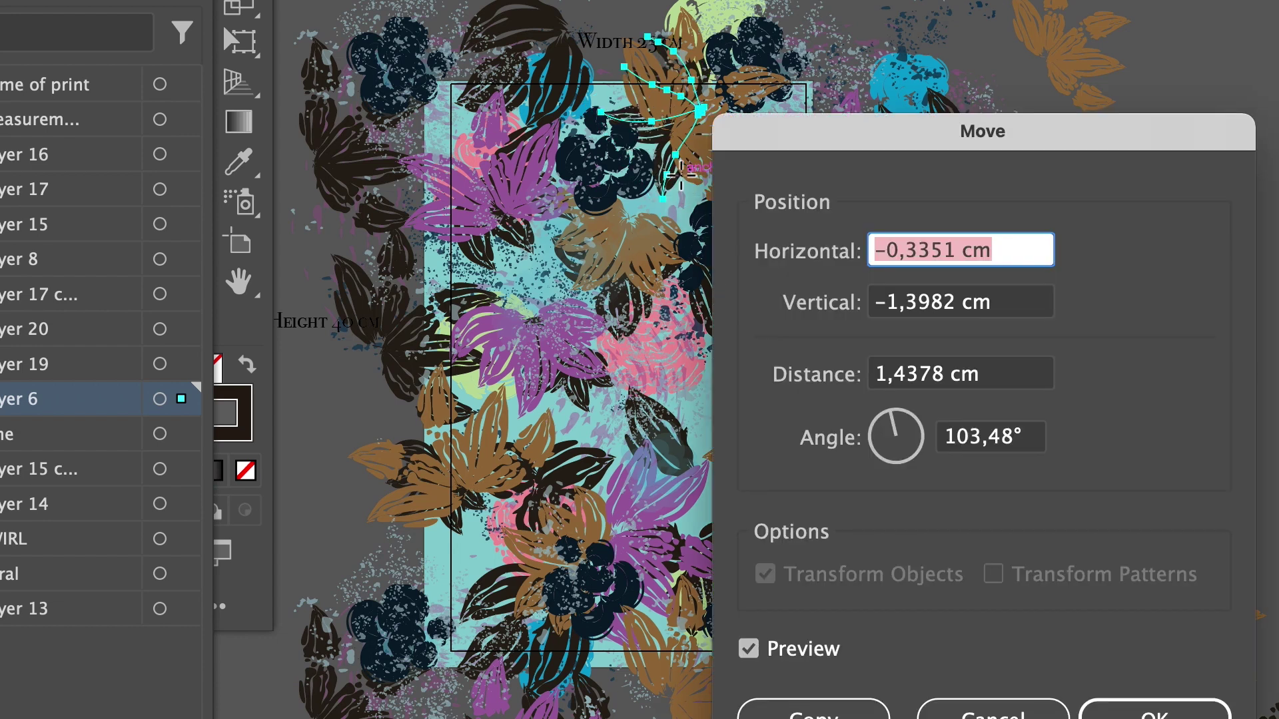
type("0")
key("Tab")
type("40")
key("Tab")
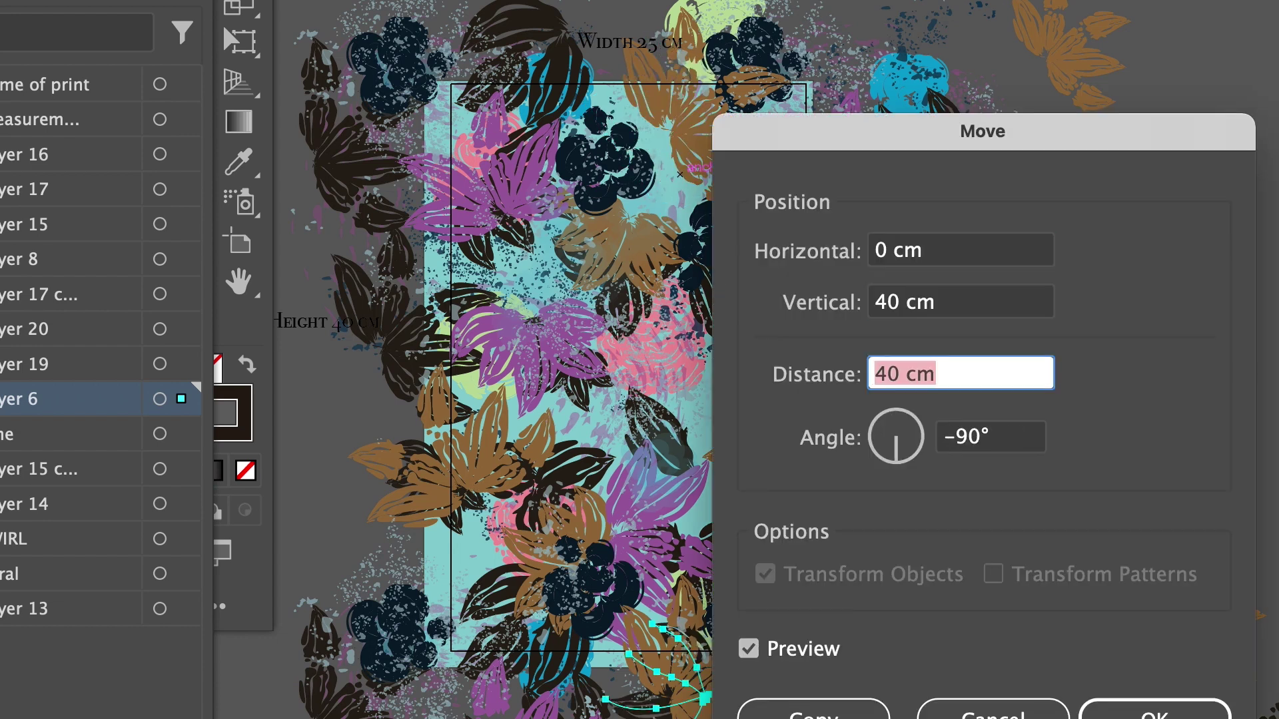
left_click(813, 711)
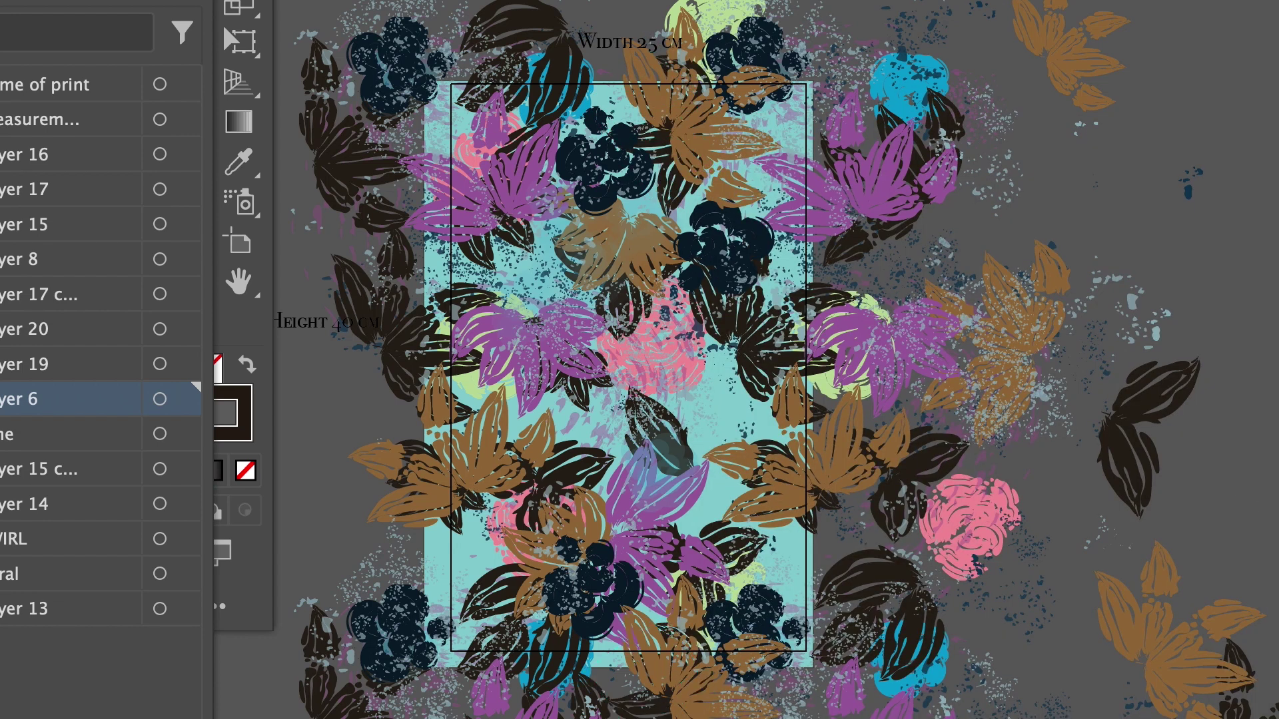
- Shift the dark leaf cluster beneath the right-hand berry cluster down and leftward, closer to the pink flower
left_click(899, 343)
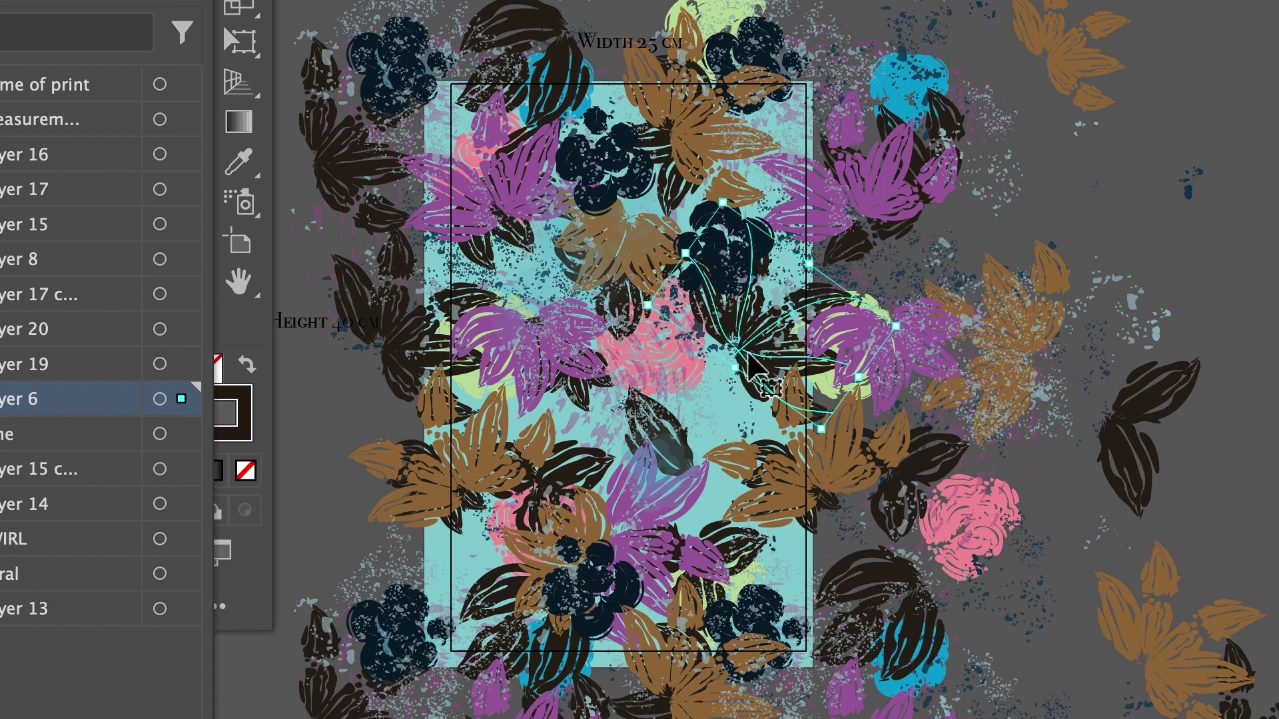
left_click_drag(754, 361, 703, 399)
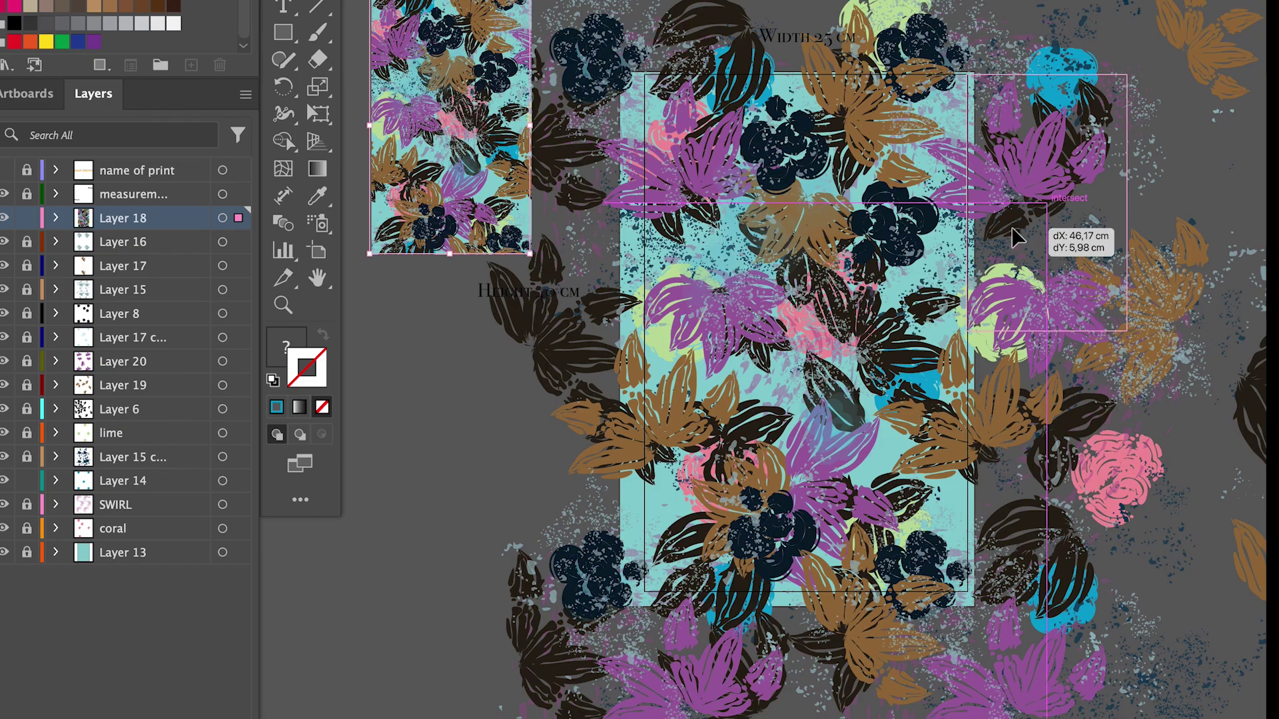
- Fit the new repeat screenshot against the artboard's right edge and duplicate it edge to edge into a four-tile row
left_click_drag(1012, 227, 1078, 525)
left_click_drag(765, 123, 1102, 171)
key("ctrl+minus")
left_click_drag(792, 390, 1117, 397)
left_click_drag(787, 214, 1132, 362)
- Duplicate the new four-tile row downward edge to edge to form three rows, and deselect the finished grid
left_click_drag(1134, 313, 1134, 571)
key("ctrl+minus")
left_click_drag(950, 343, 1035, 436)
left_click(1077, 509)
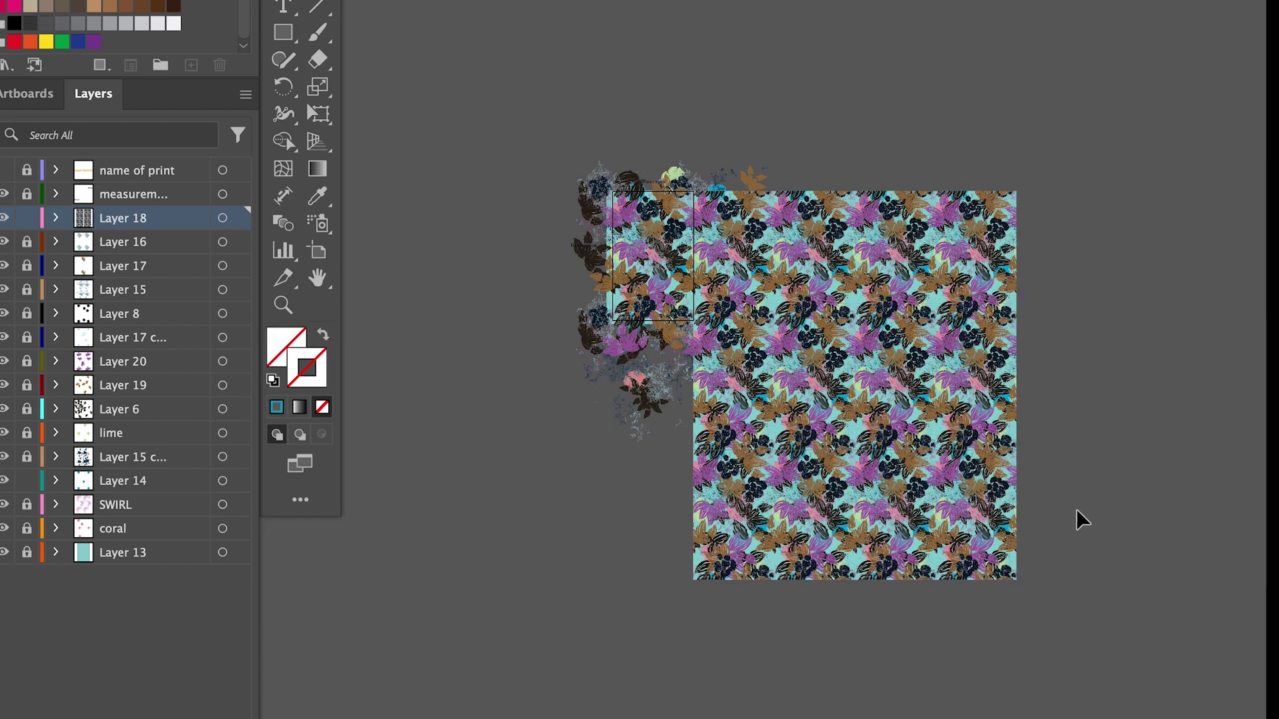
left_click_drag(1094, 285, 1083, 223)
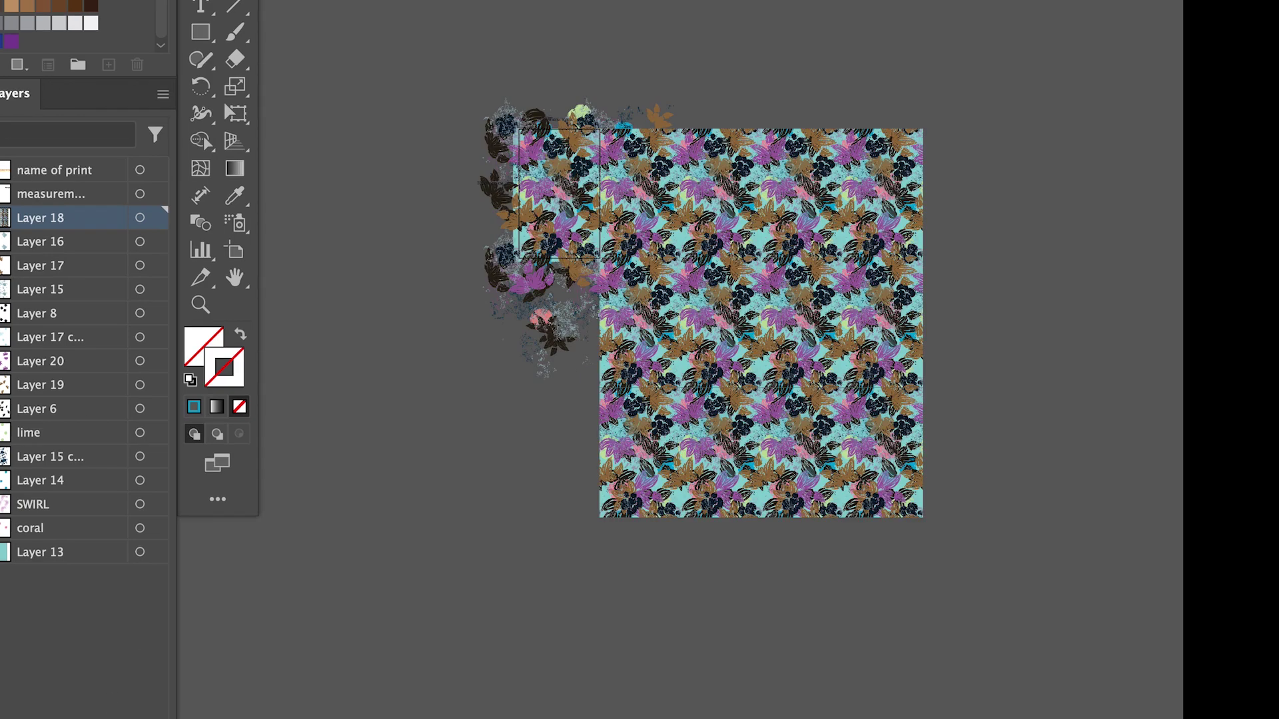
- On a new layer above the tile grid, brush blue loops around the diagonal motif rows, and undo the last stroke
key("ctrl+l")
key("b")
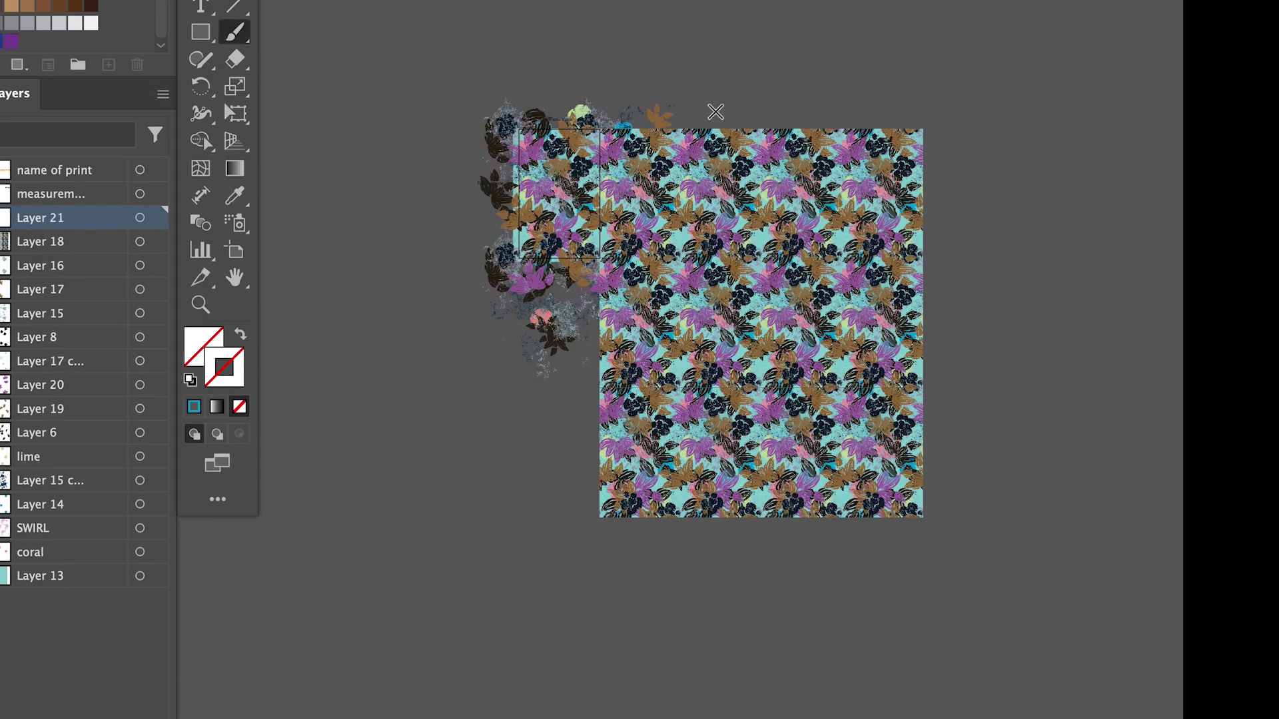
left_click_drag(769, 110, 940, 288)
mouse_move(932, 357)
left_mouse_down()
mouse_move(855, 255)
mouse_move(816, 243)
mouse_move(944, 368)
left_mouse_up()
mouse_move(843, 339)
left_mouse_down()
mouse_move(889, 393)
mouse_move(783, 285)
mouse_move(883, 395)
left_mouse_up()
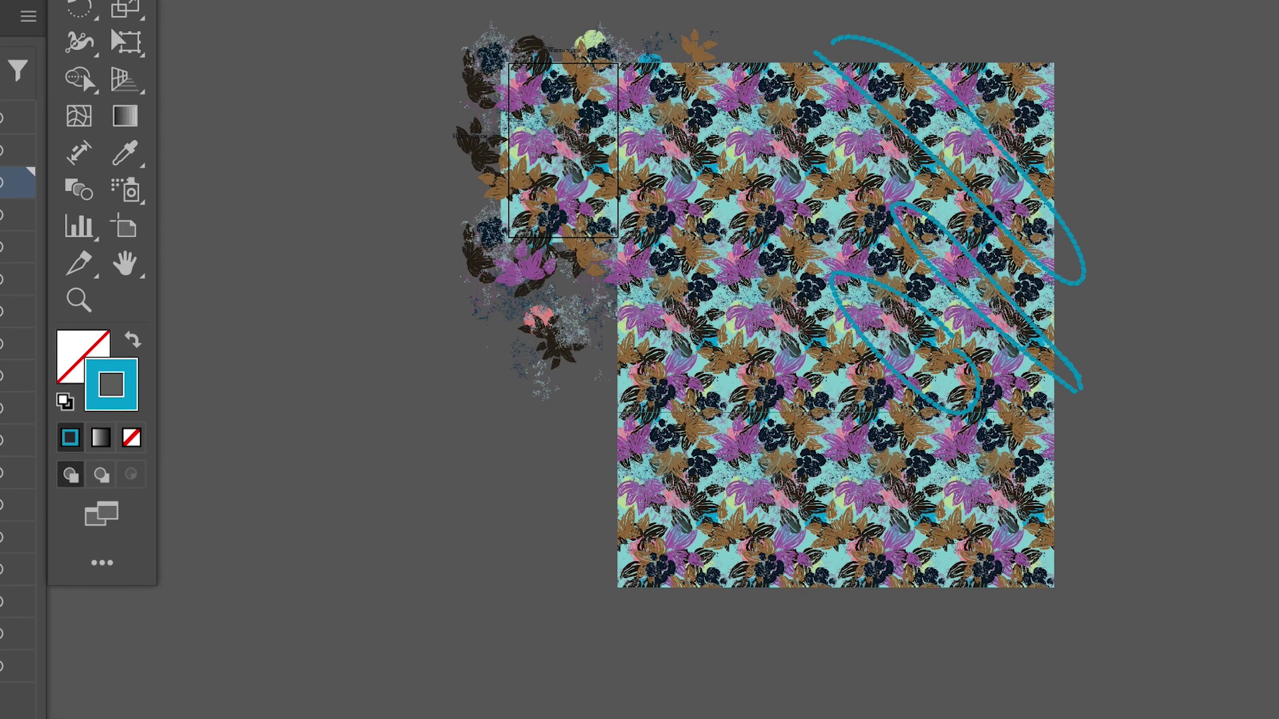
key("ctrl+z")
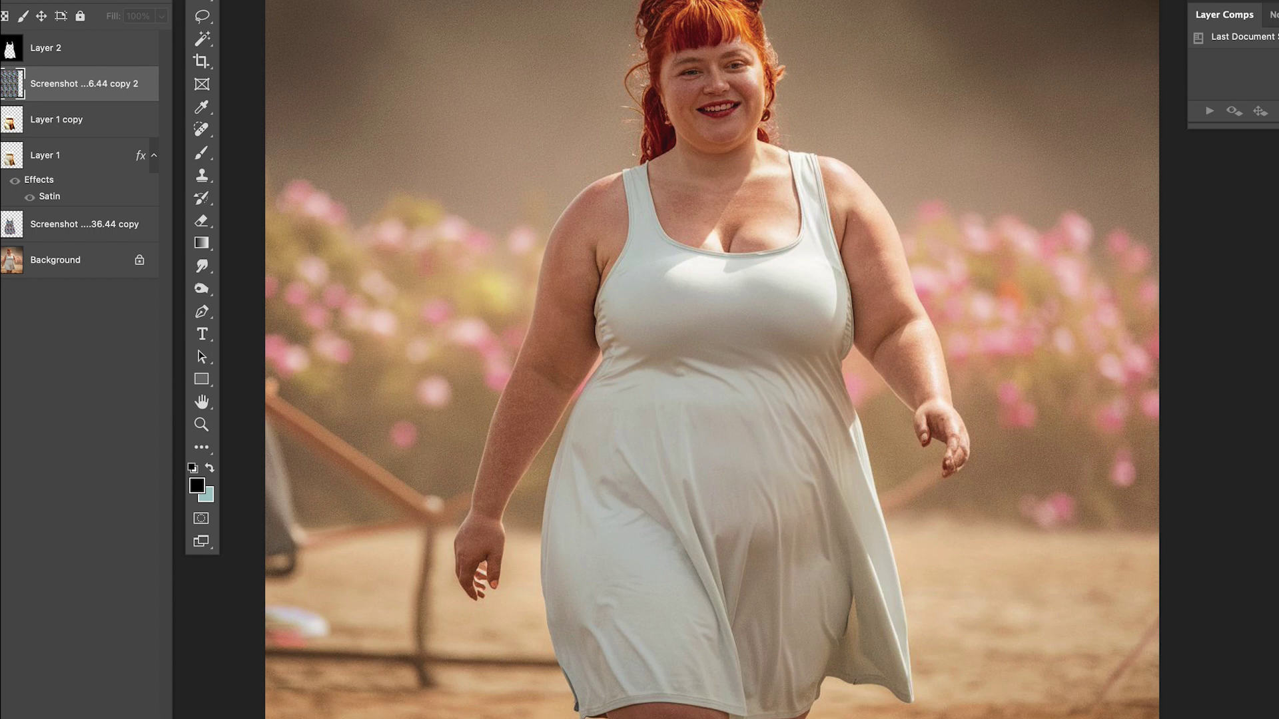
- Switch to the Photoshop white-dress mock-up and scale the floral pattern screenshot layer down, positioning it to cover the whole dress
key("ctrl+t")
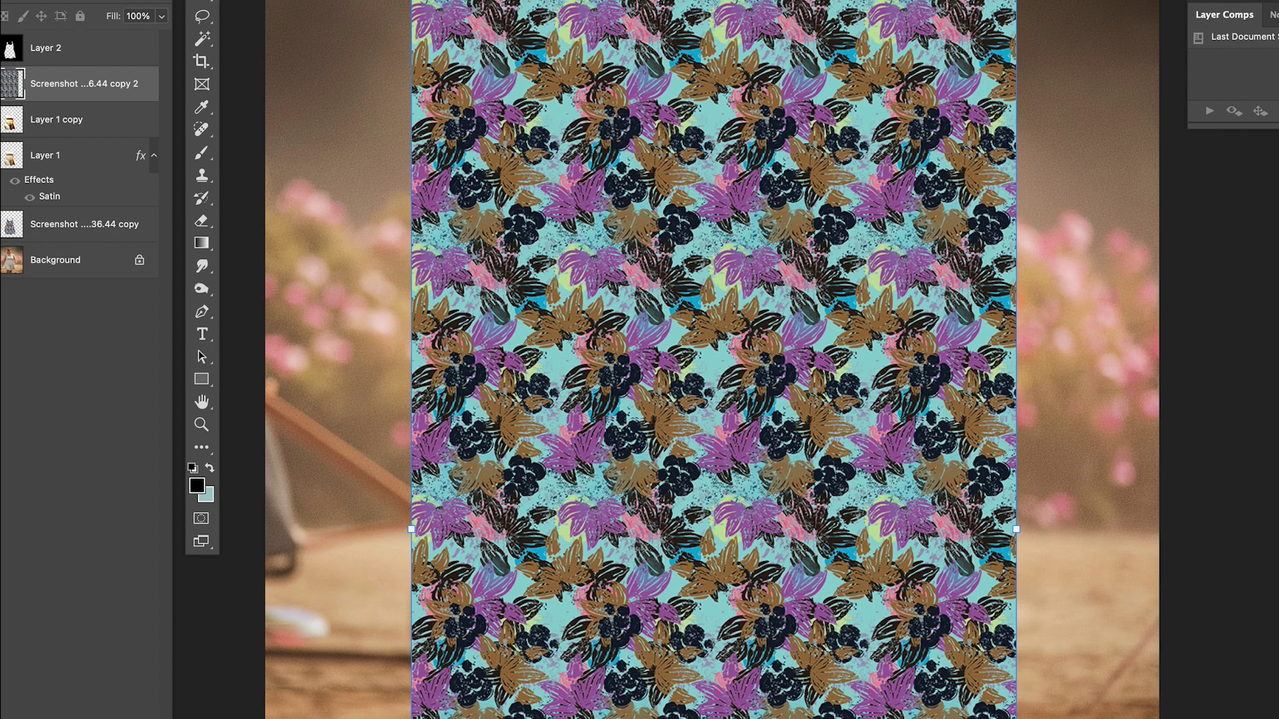
left_click_drag(946, 28, 917, 108)
left_click_drag(529, 406, 743, 363)
left_click_drag(655, 67, 762, 277)
left_click_drag(884, 472, 925, 329)
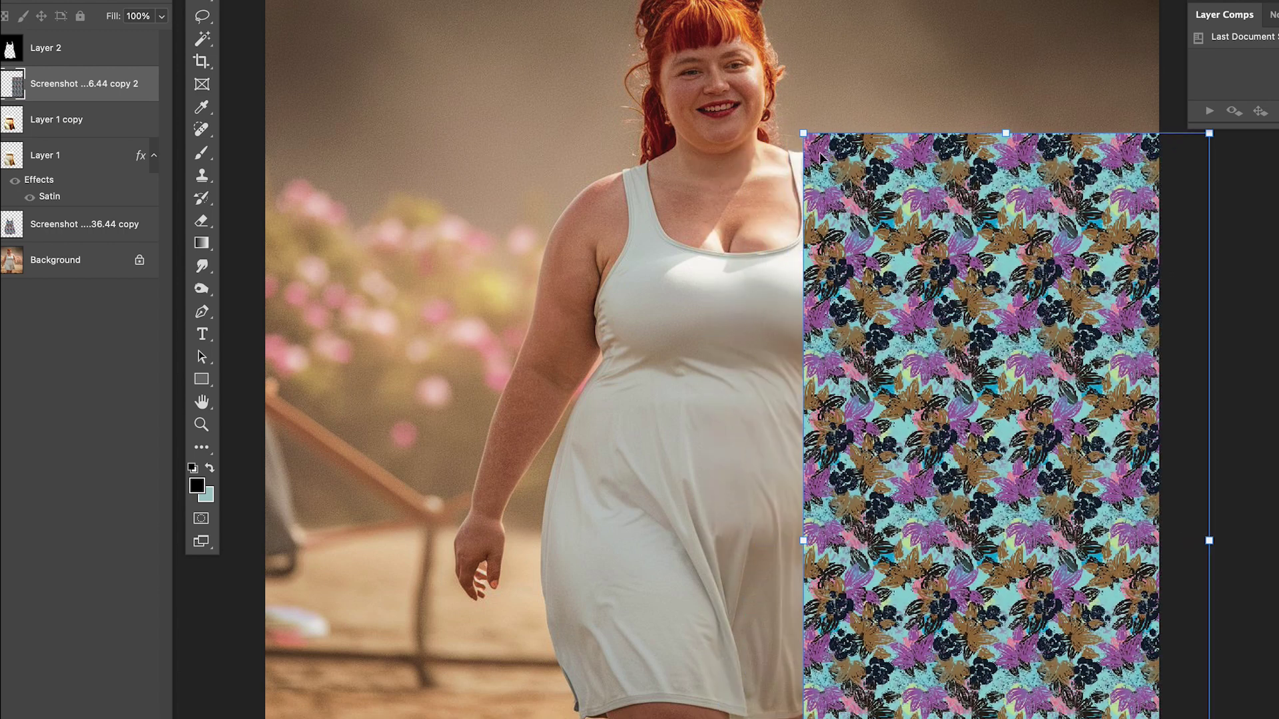
left_click_drag(820, 158, 826, 193)
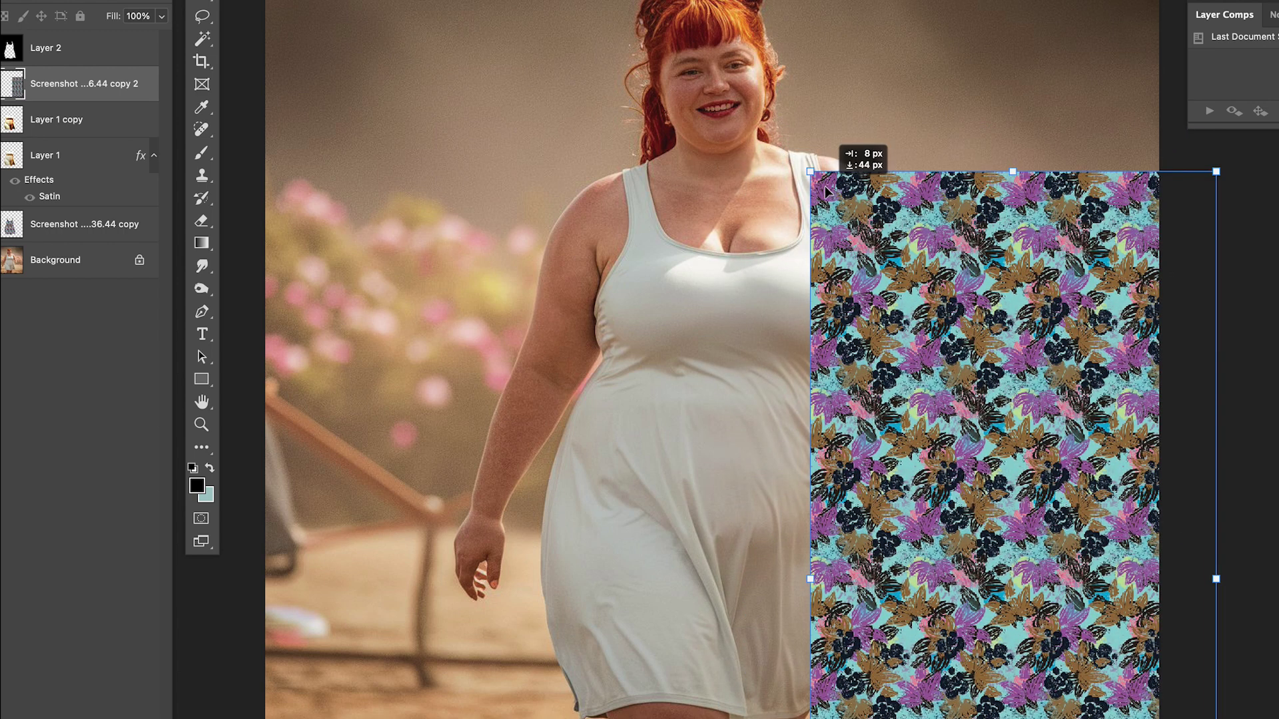
left_click_drag(826, 193, 538, 1)
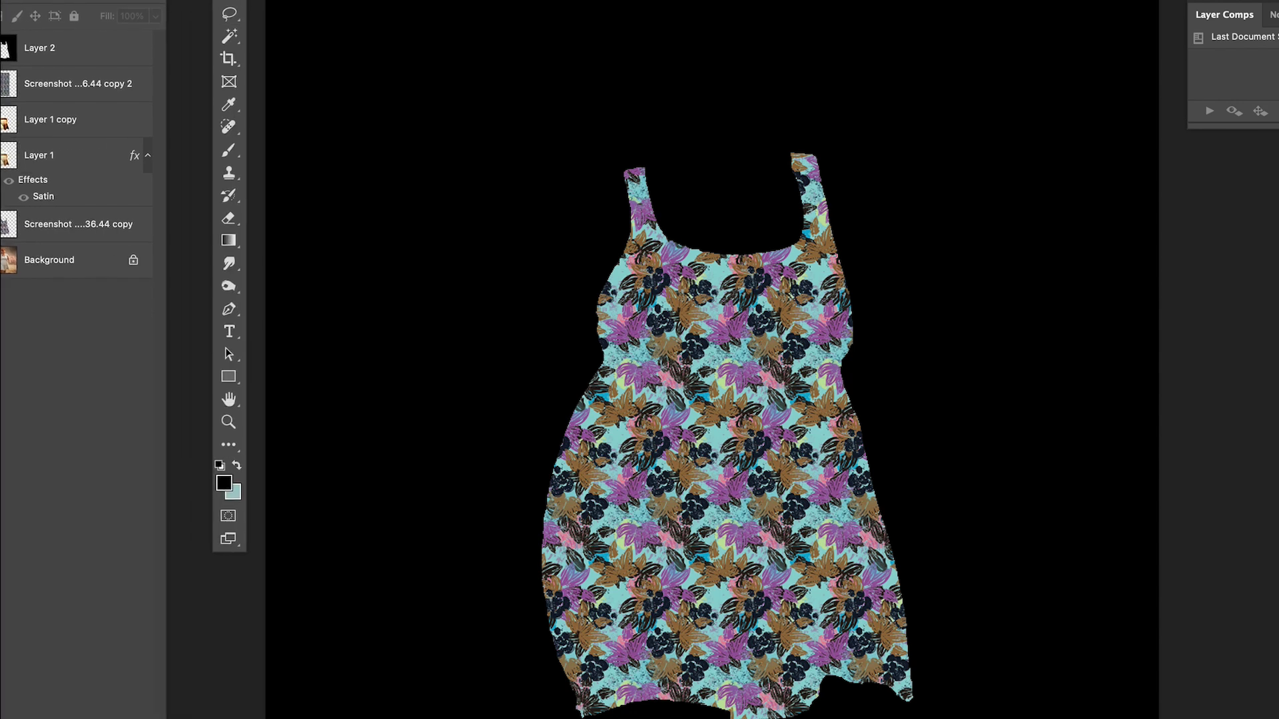
- Isolate the Layer 2 dress cut-out by hiding the pattern and Background layers, and select its black surround with the Magic Wand
left_click(27, 44)
left_click(27, 44)
left_click(147, 45)
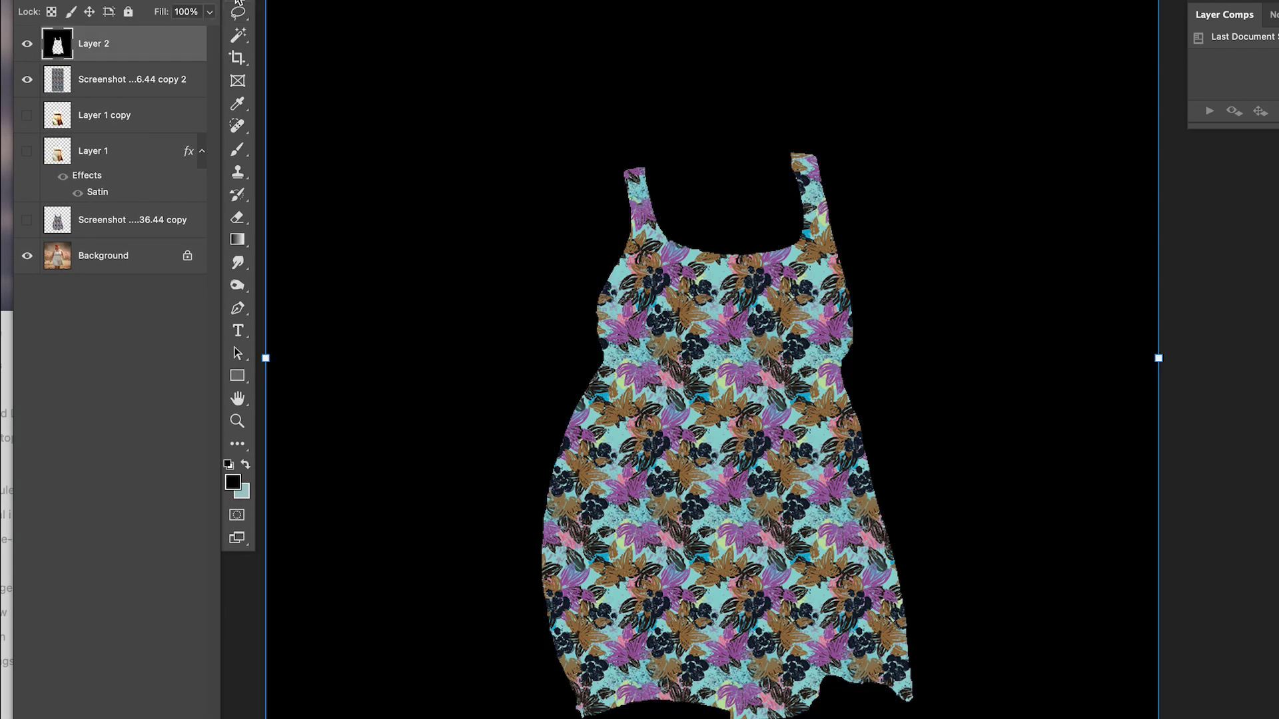
left_click(28, 79)
left_click(28, 256)
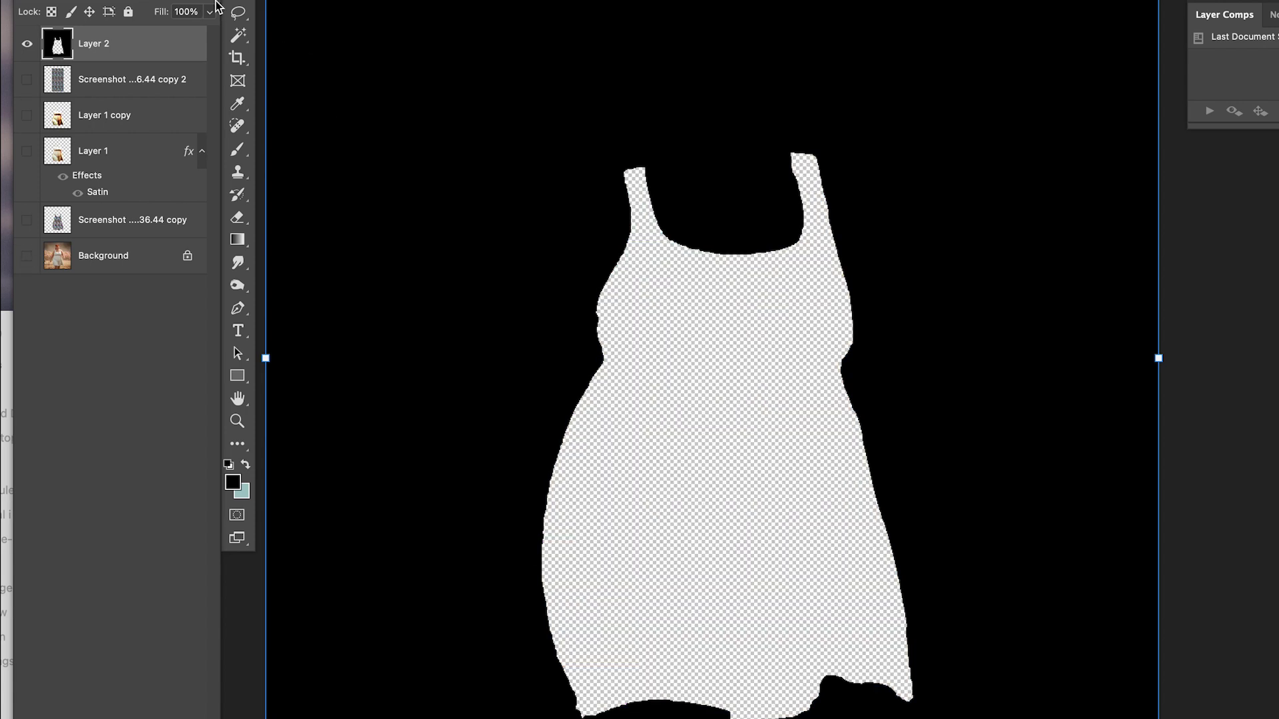
left_click(238, 34)
left_click(478, 16)
- Hide Layer 2, show the pattern screenshot layer, and delete its area outside the dress shape
left_click(27, 44)
left_click(27, 80)
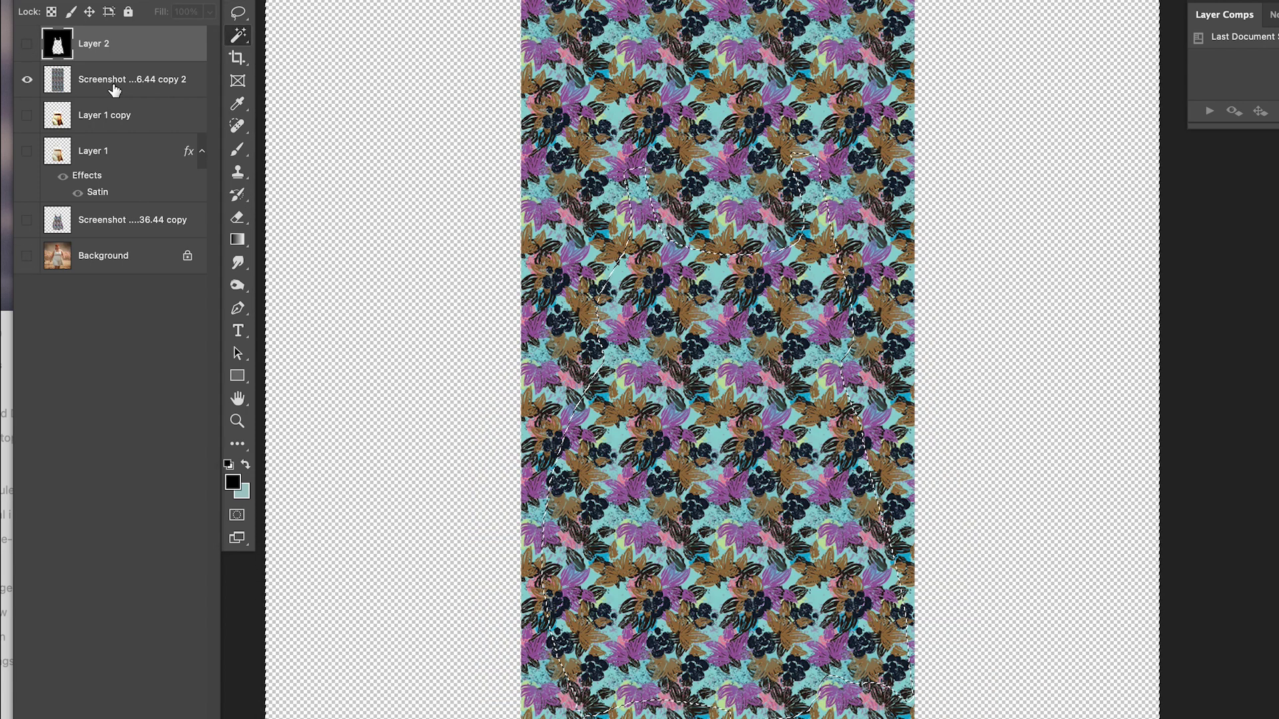
left_click(120, 88)
key("BackSpace")
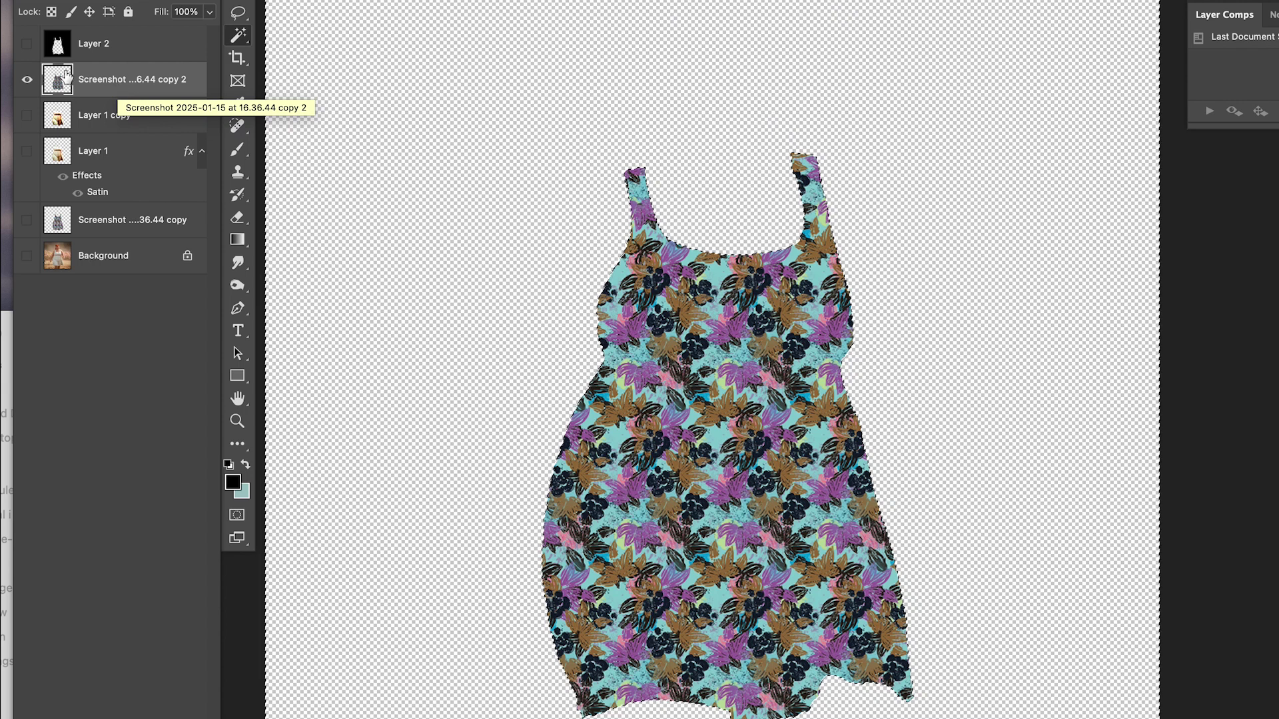
- Move the trimmed pattern layer beneath Layer 1 and its Satin effect, show the Background photo, and clear the selection
left_click_drag(133, 82, 126, 207)
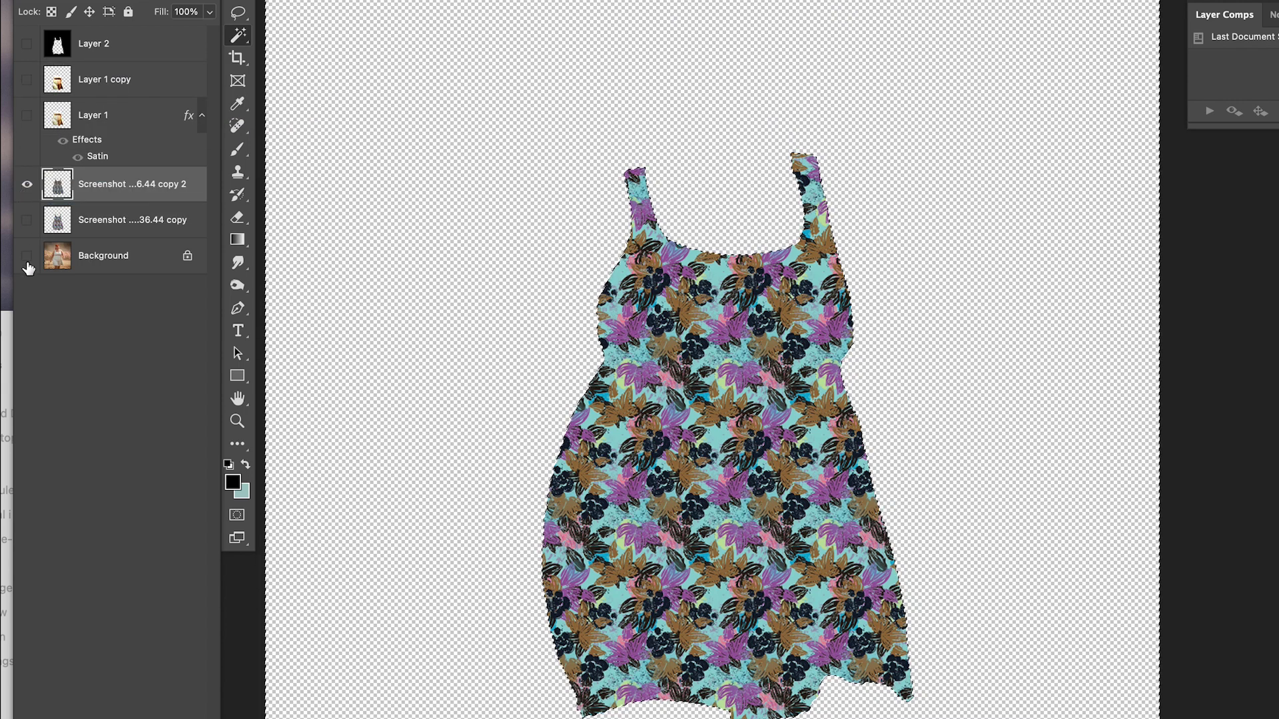
left_click(27, 256)
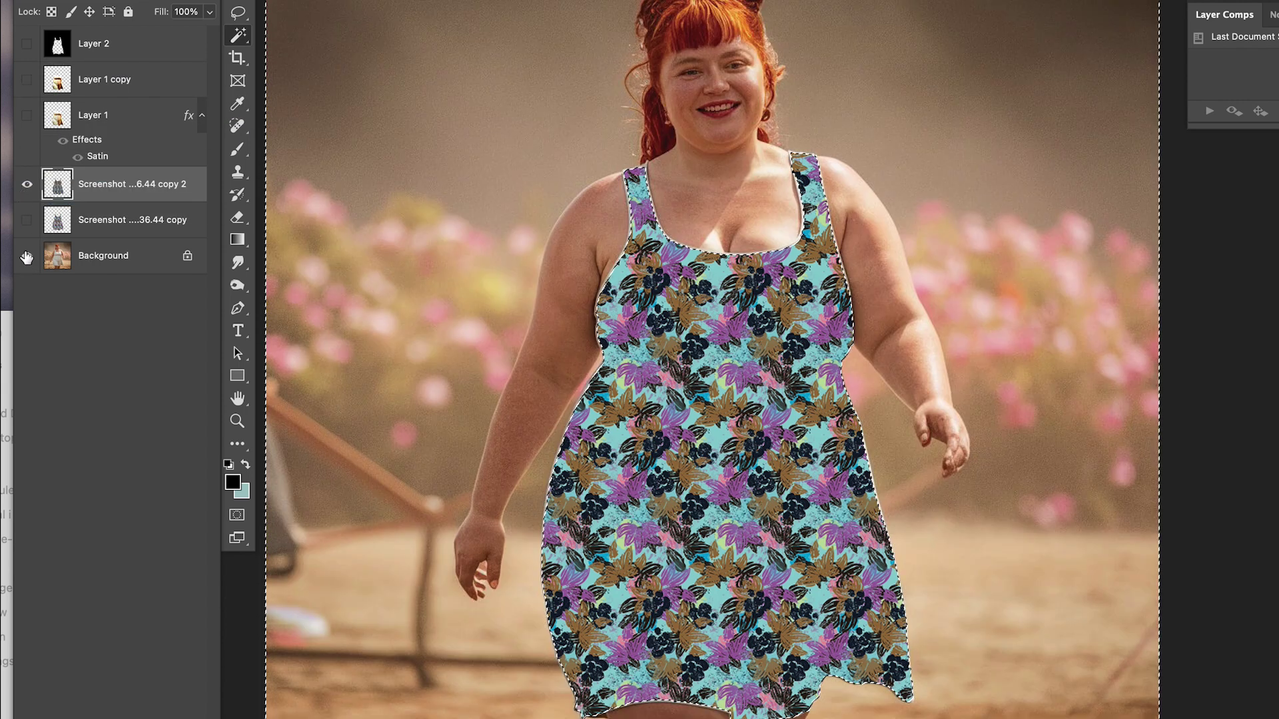
key("super+d")
- Show Layer 1 and Layer 1 copy over the print, and switch visibility from Screenshot copy 2 to the other Screenshot copy
left_click(26, 115)
left_click(27, 80)
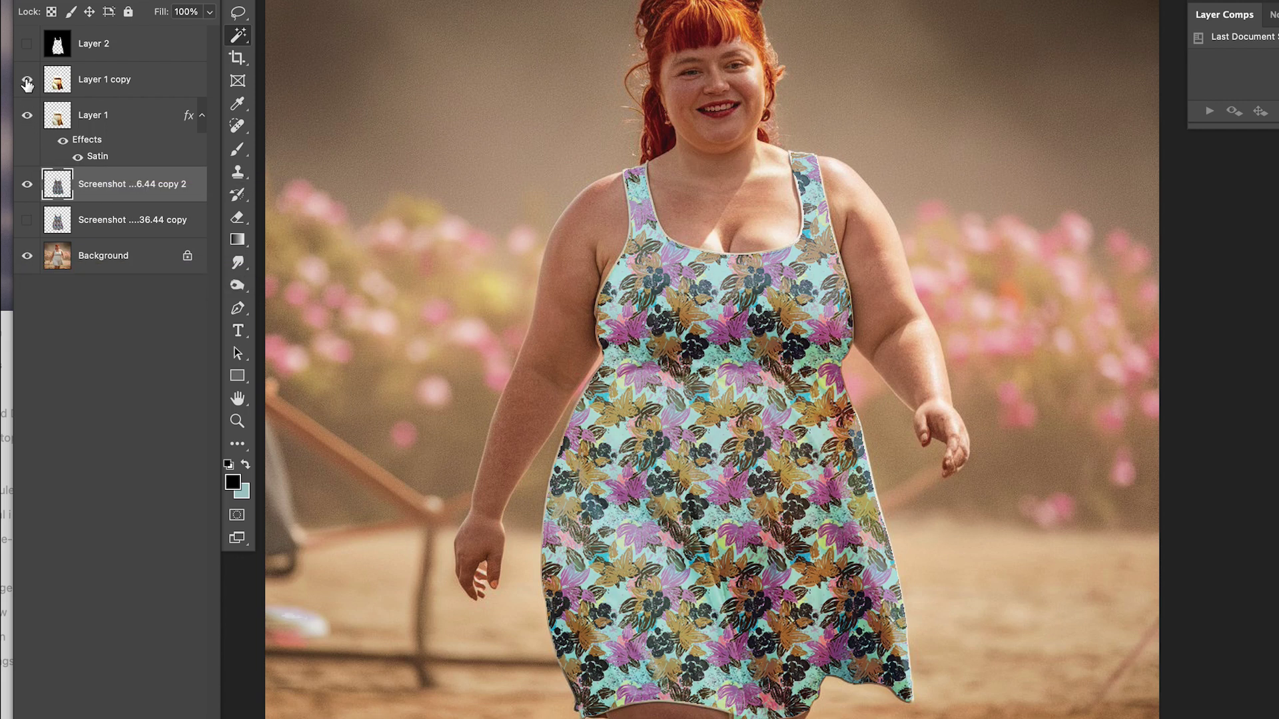
left_click(27, 220)
left_click(27, 184)
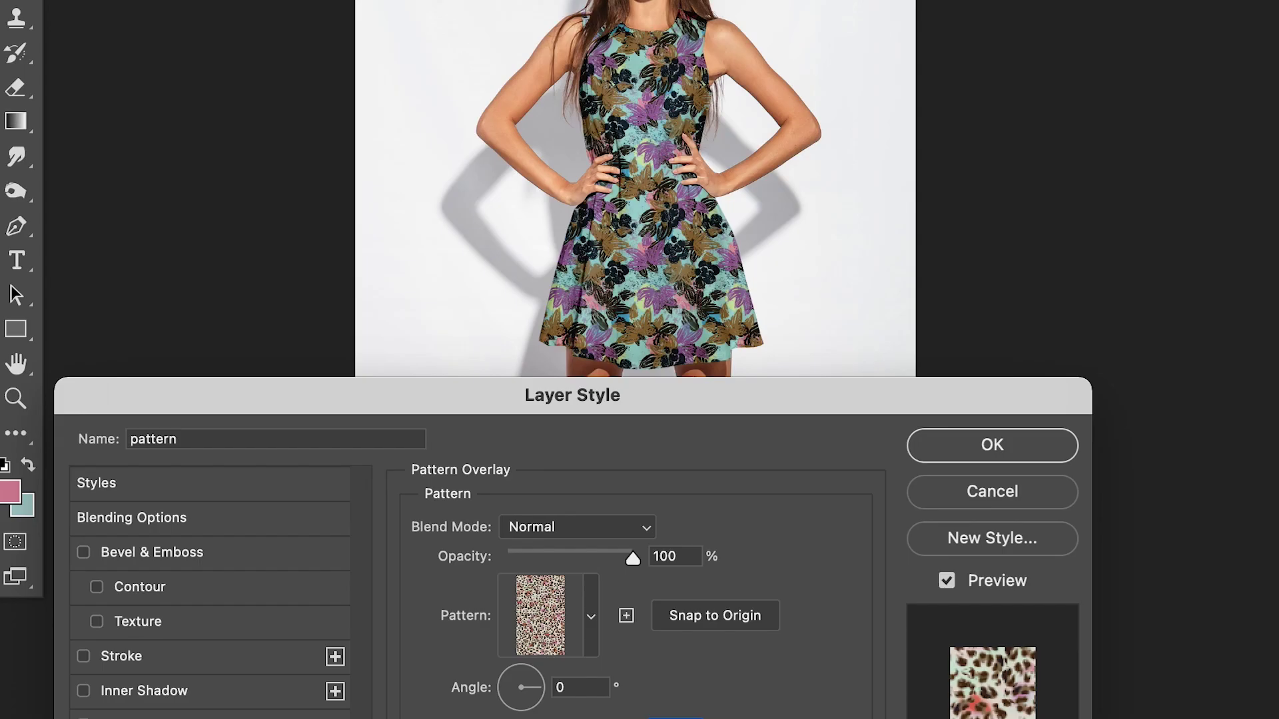
- In the studio dress mock-up, replace the pattern layer's leopard Pattern Overlay with the new floral pattern and apply it
left_click(590, 625)
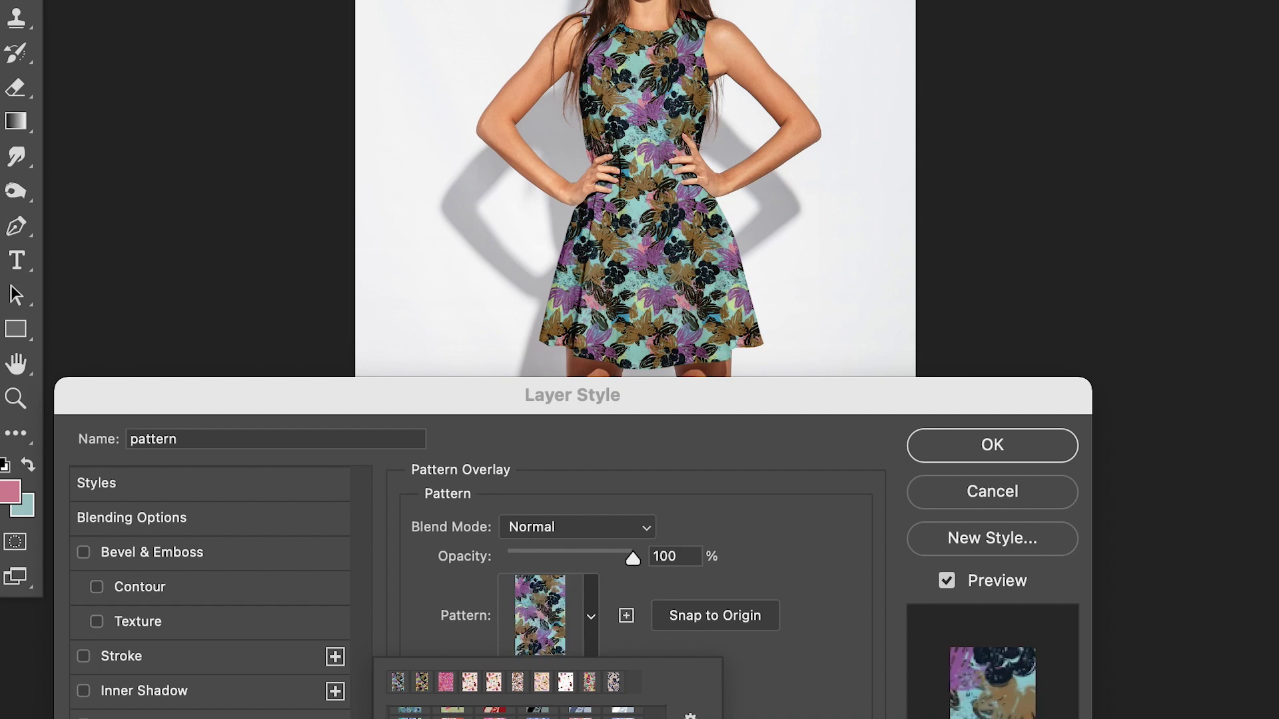
left_click(977, 458)
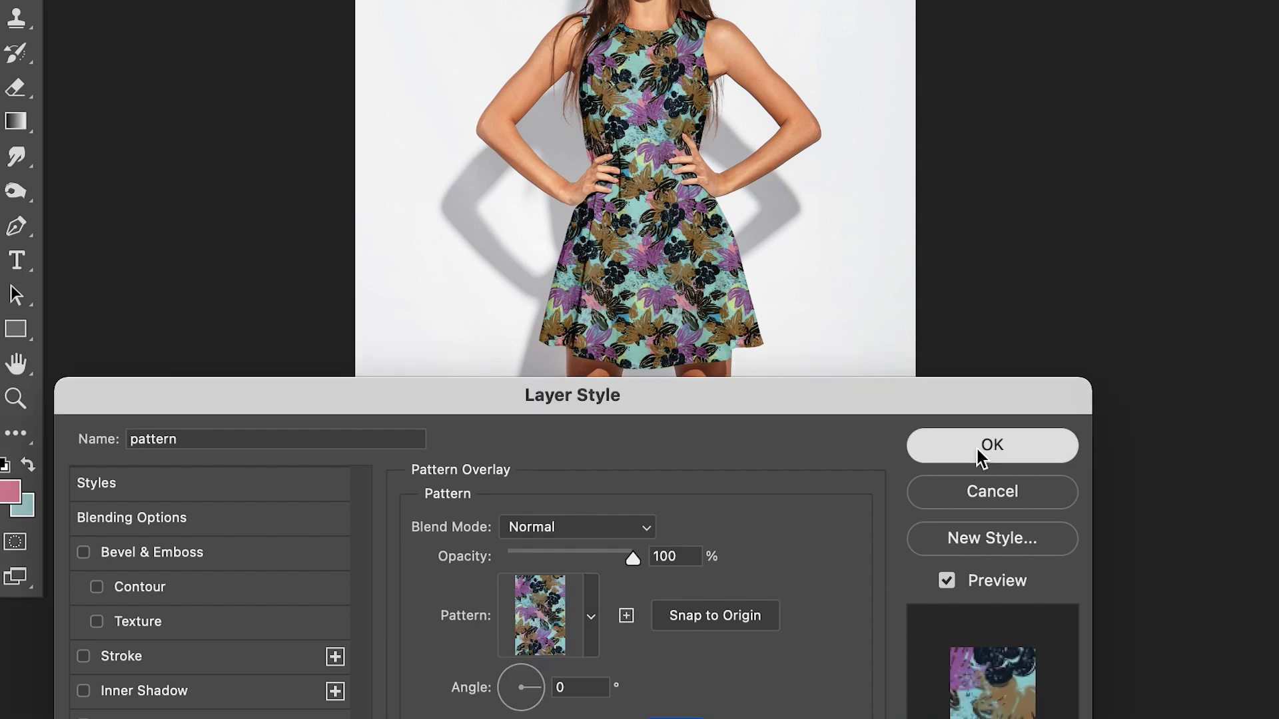
left_click(976, 458)
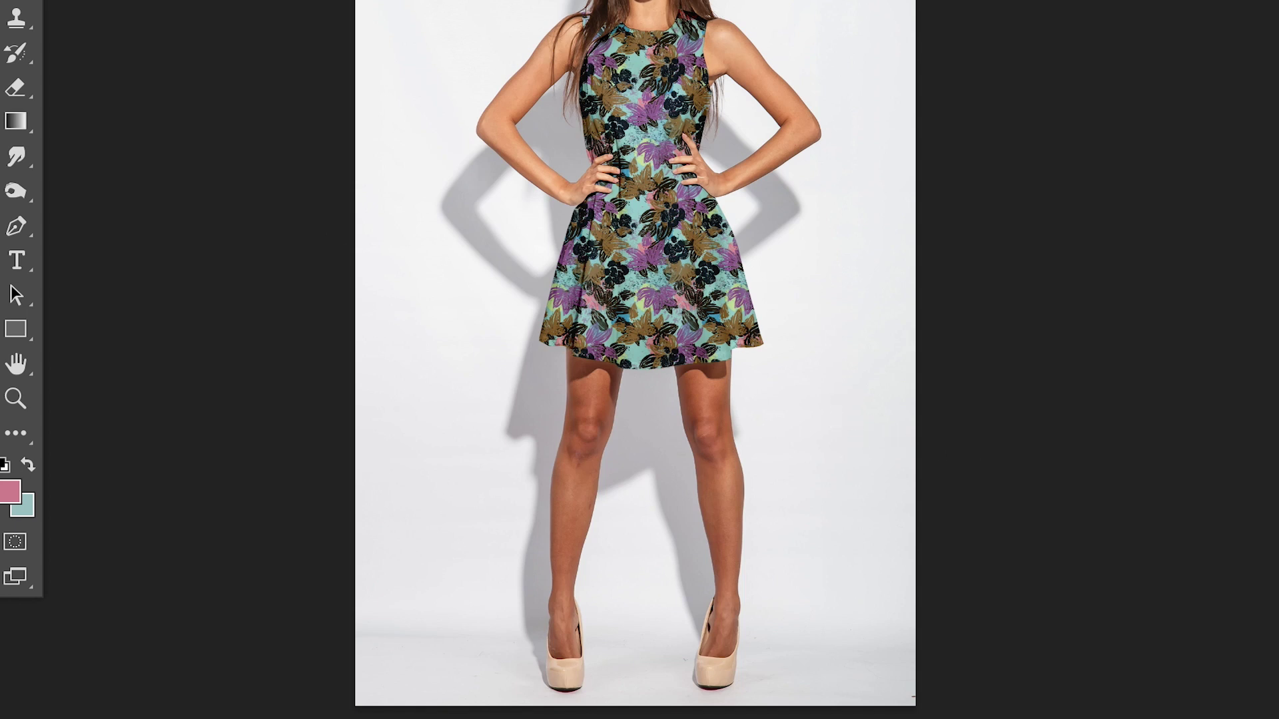
- Enlarge the floral Pattern Overlay on the mask layer, apply the layer style, and inspect the print on the skirt
key("ctrl+t")
key("Return")
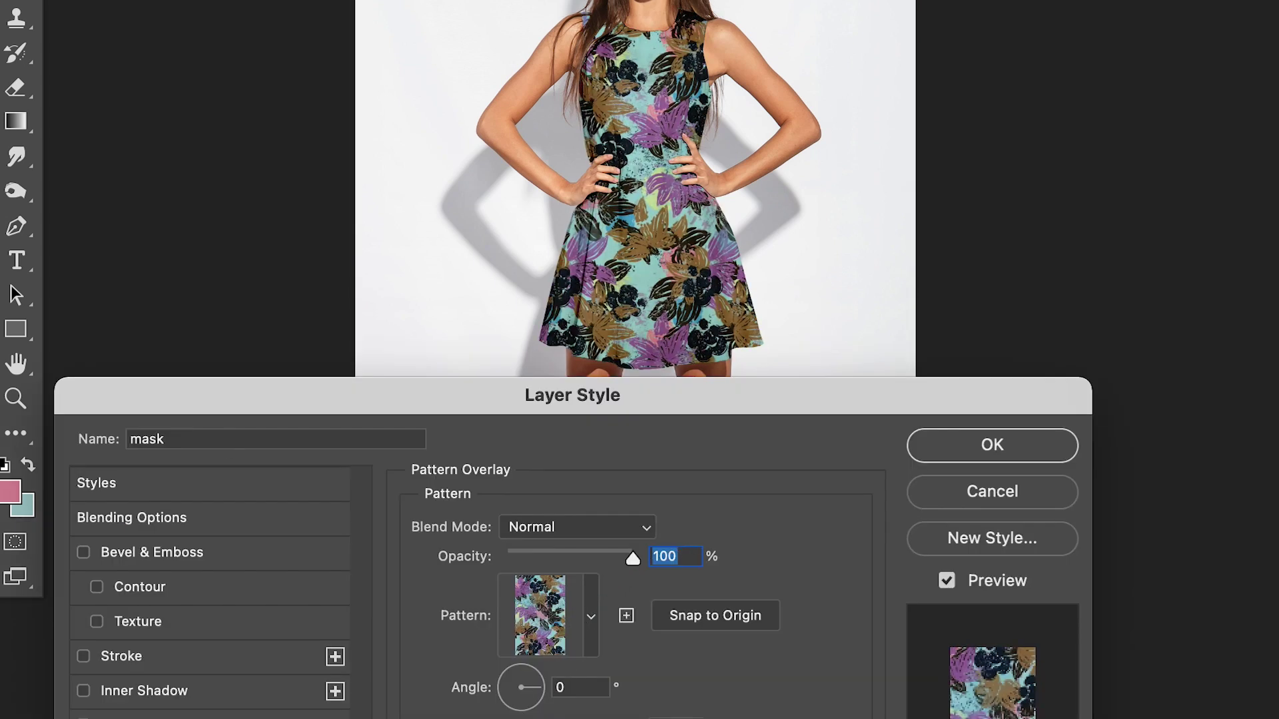
key("Tab")
key("Up")
key("Up")
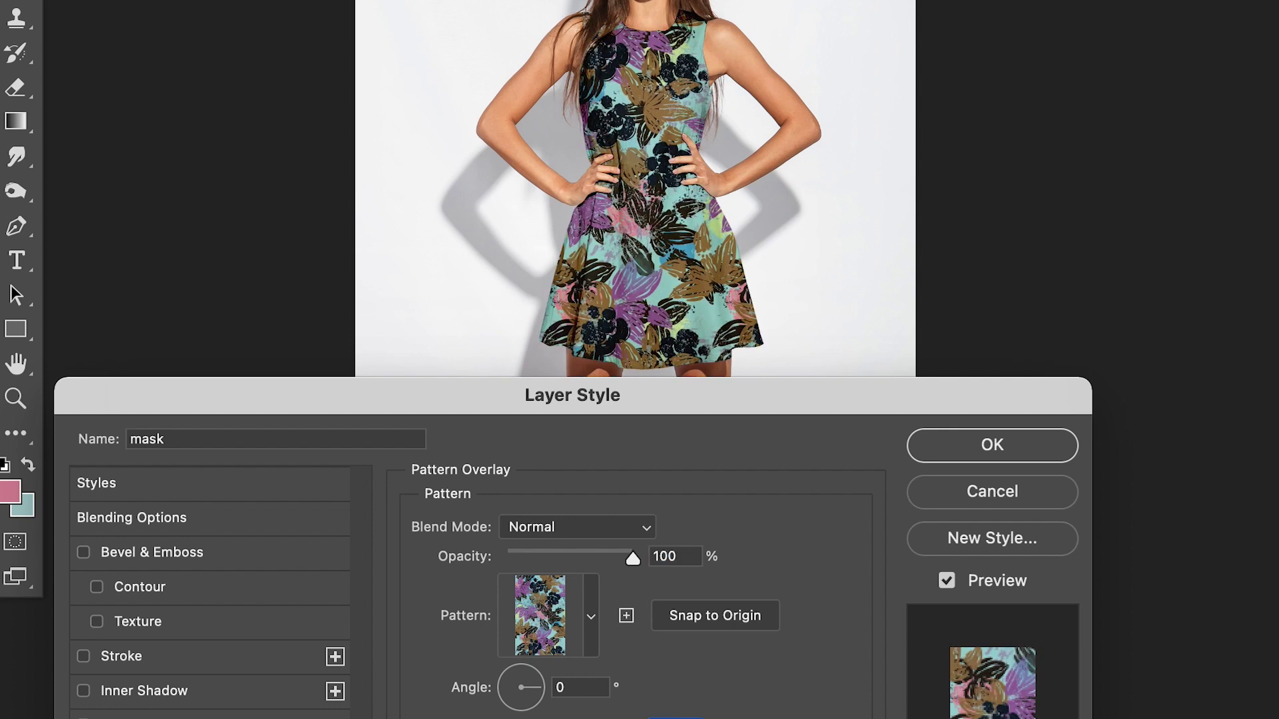
left_click(967, 446)
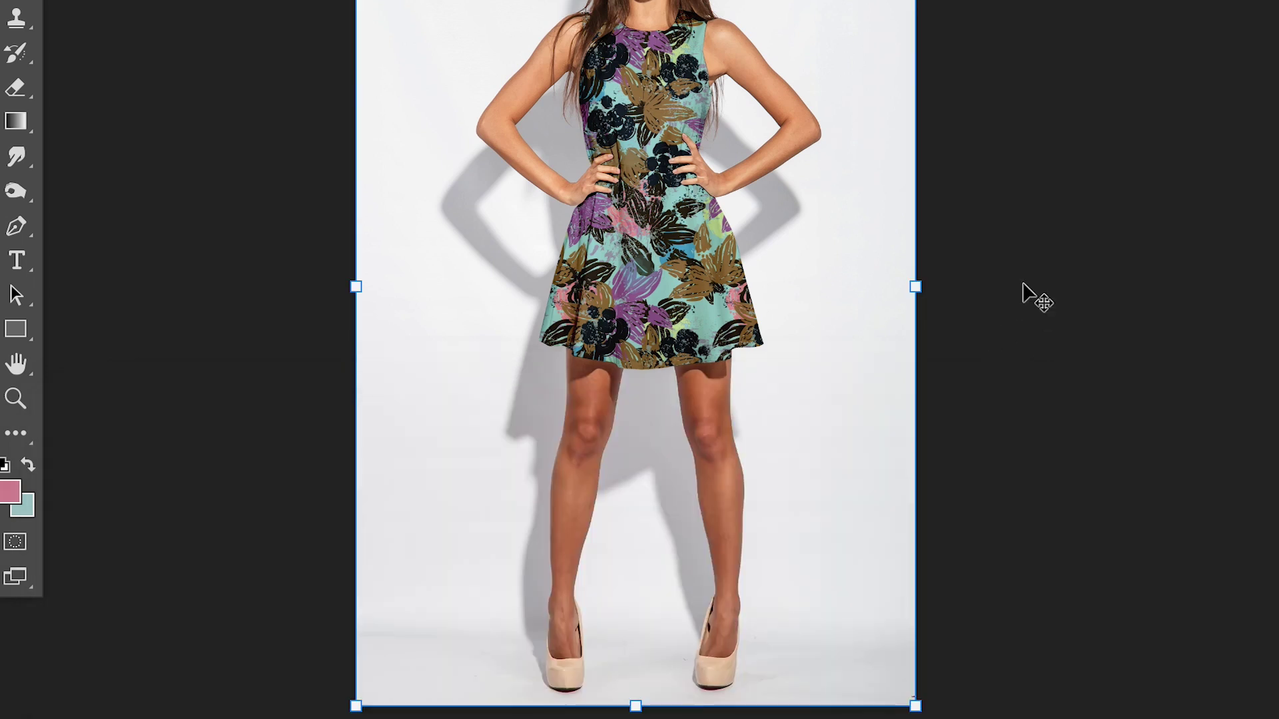
key("ctrl+plus")
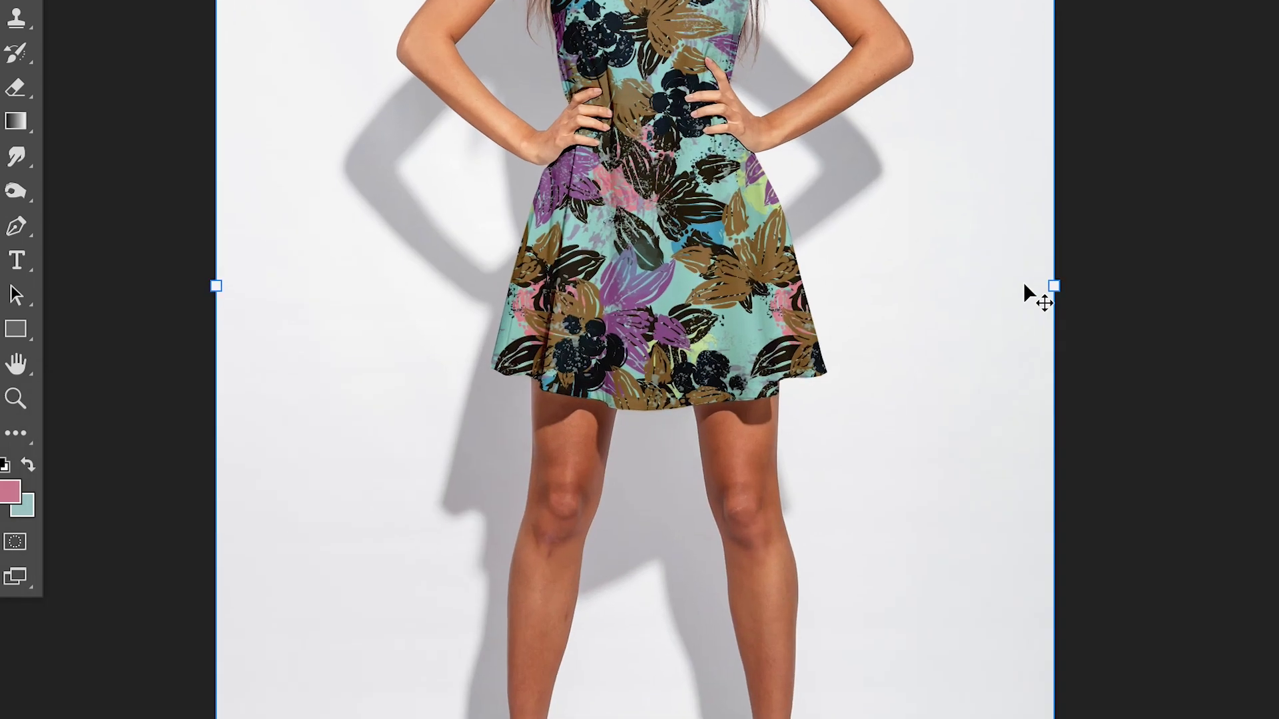
key("ctrl+plus")
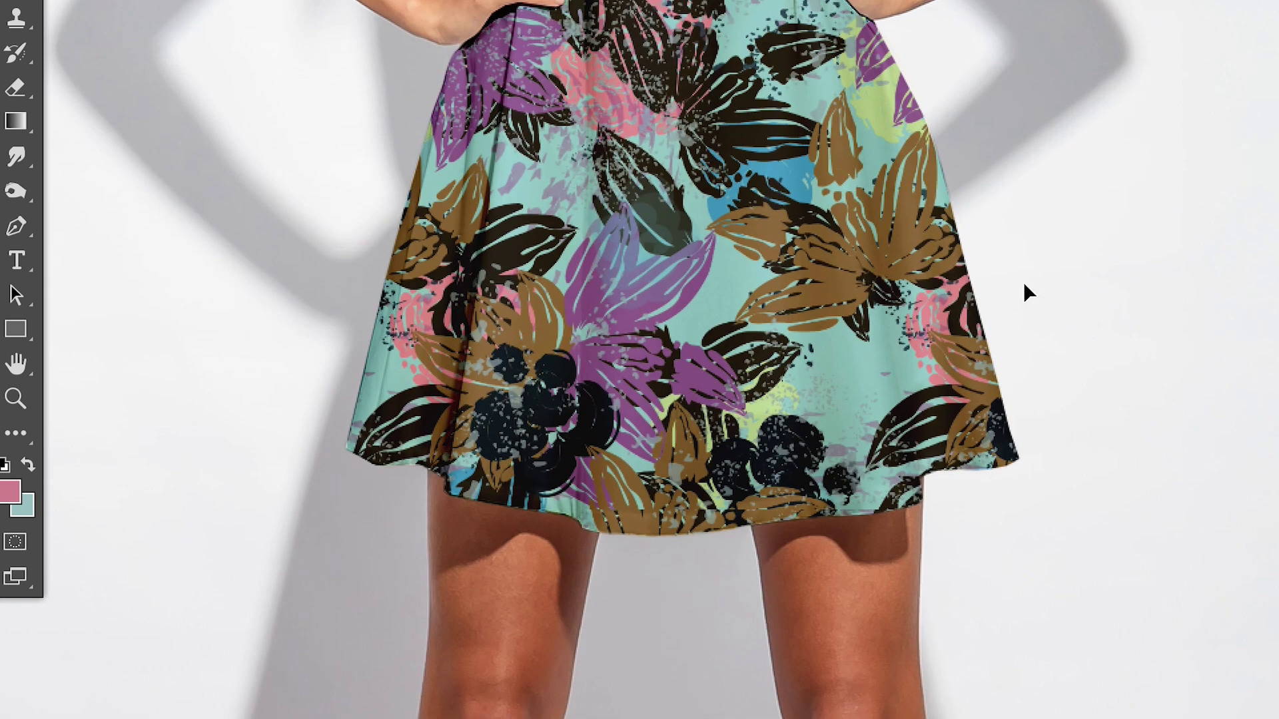
left_click_drag(965, 241, 1006, 526)
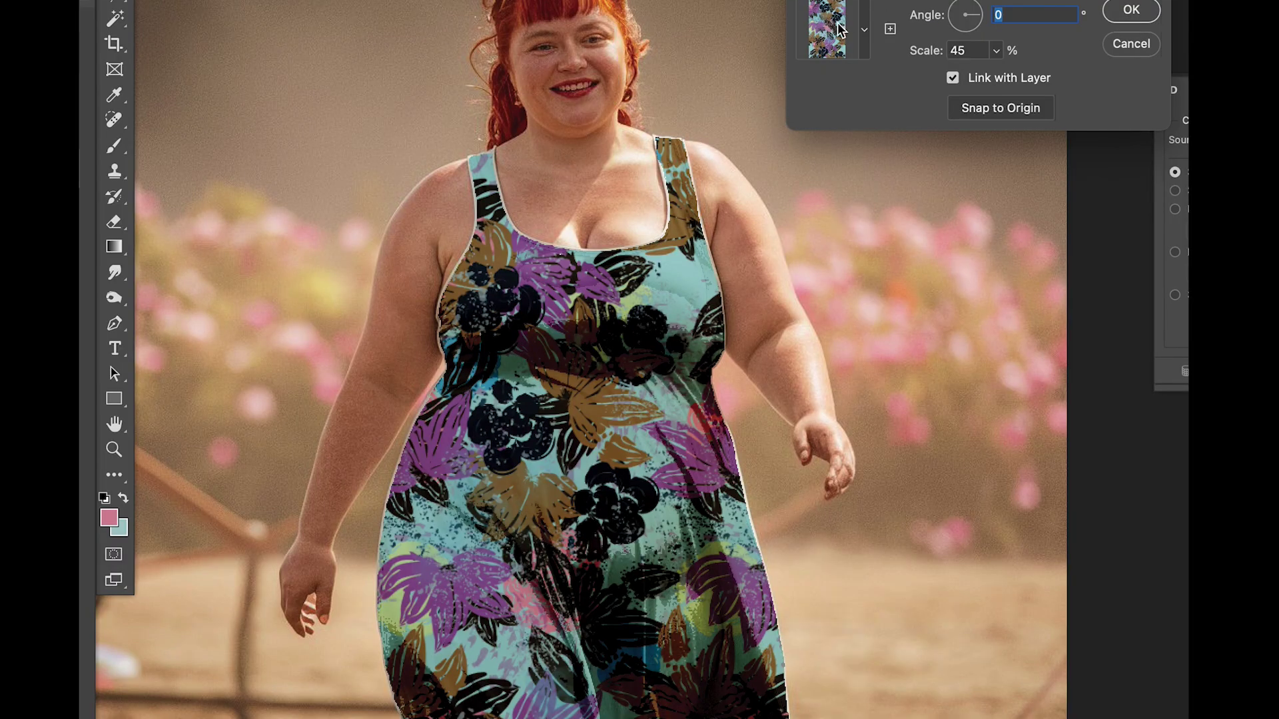
- Reposition the floral pattern fill at 45% scale on the outdoor dress mock-up so different motifs fall across the bust
left_click(838, 29)
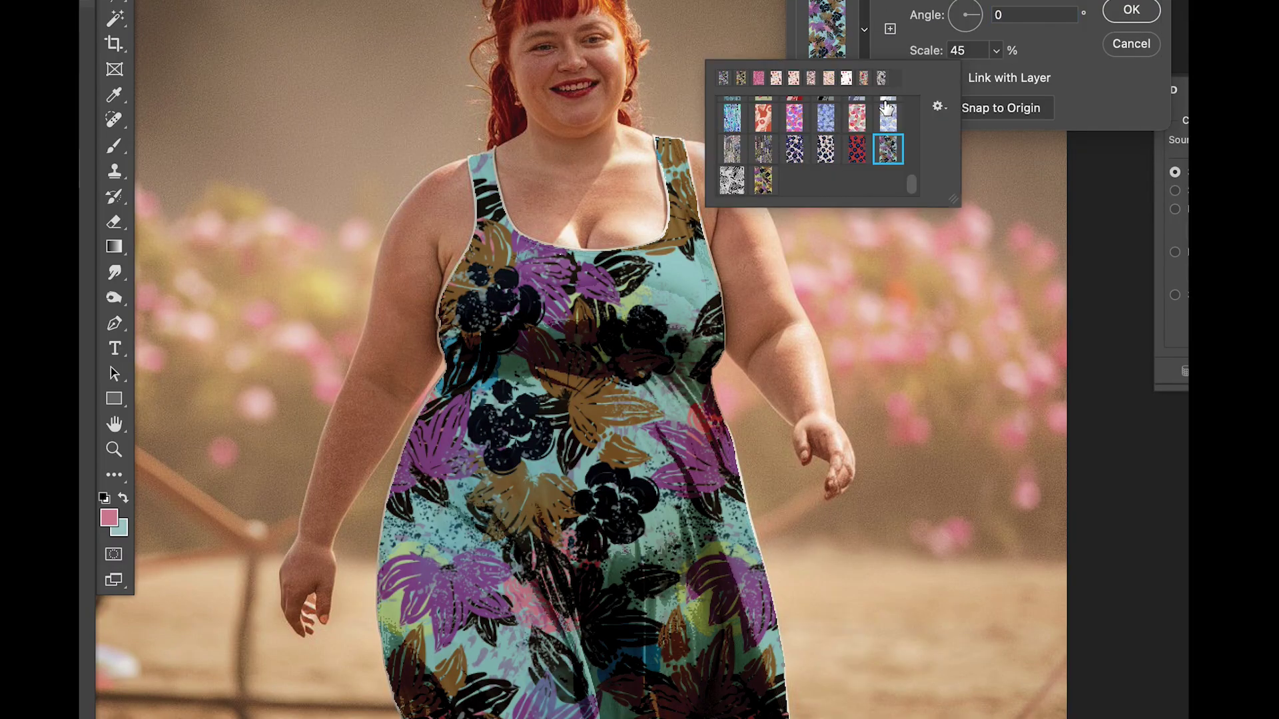
left_click_drag(634, 494, 540, 369)
left_click_drag(433, 599, 328, 589)
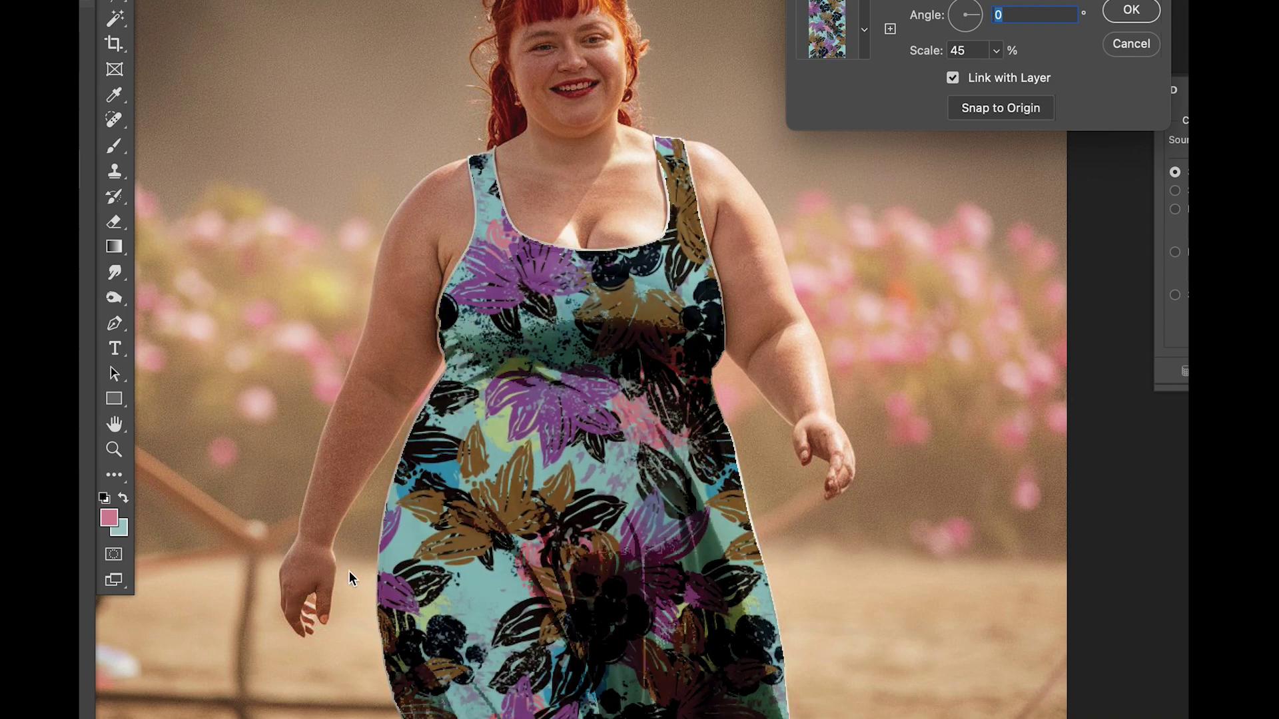
left_click_drag(626, 667, 720, 386)
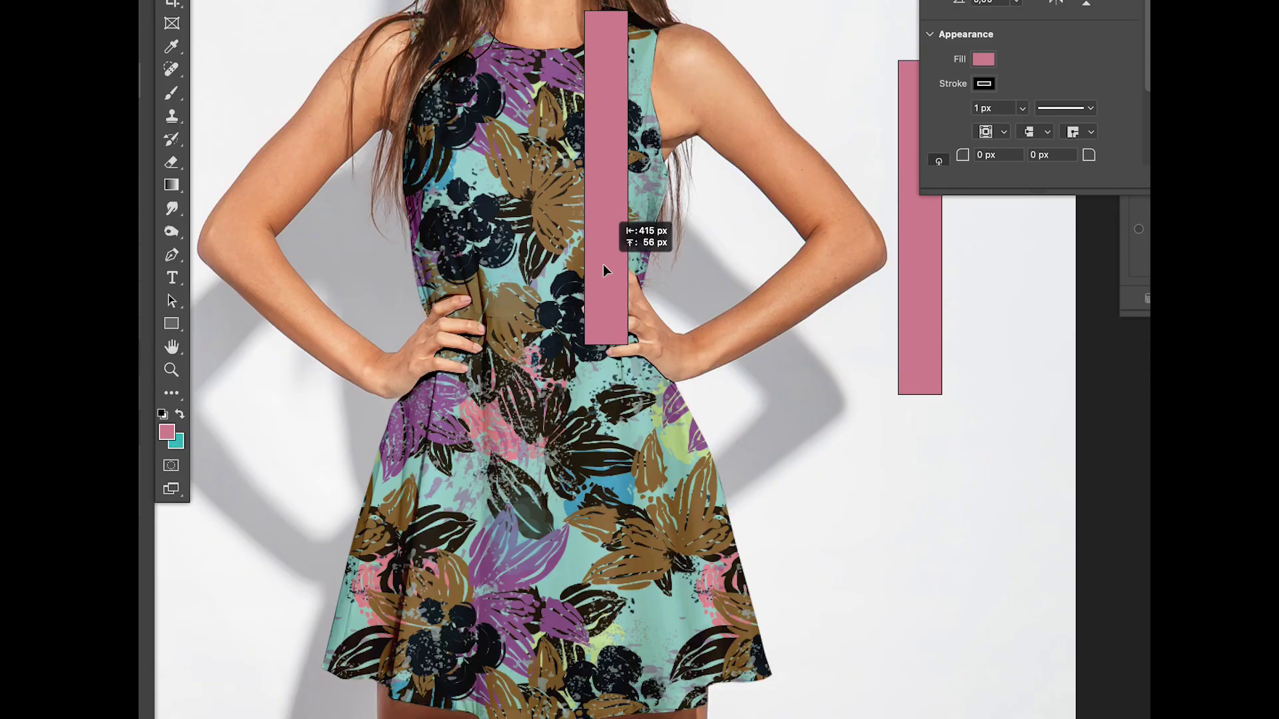
- Place one pink measuring bar down the dress's centre from below the neckline and a second bar directly below it, end to end
mouse_move(604, 270)
left_mouse_down()
mouse_move(540, 291)
mouse_move(613, 266)
left_mouse_up()
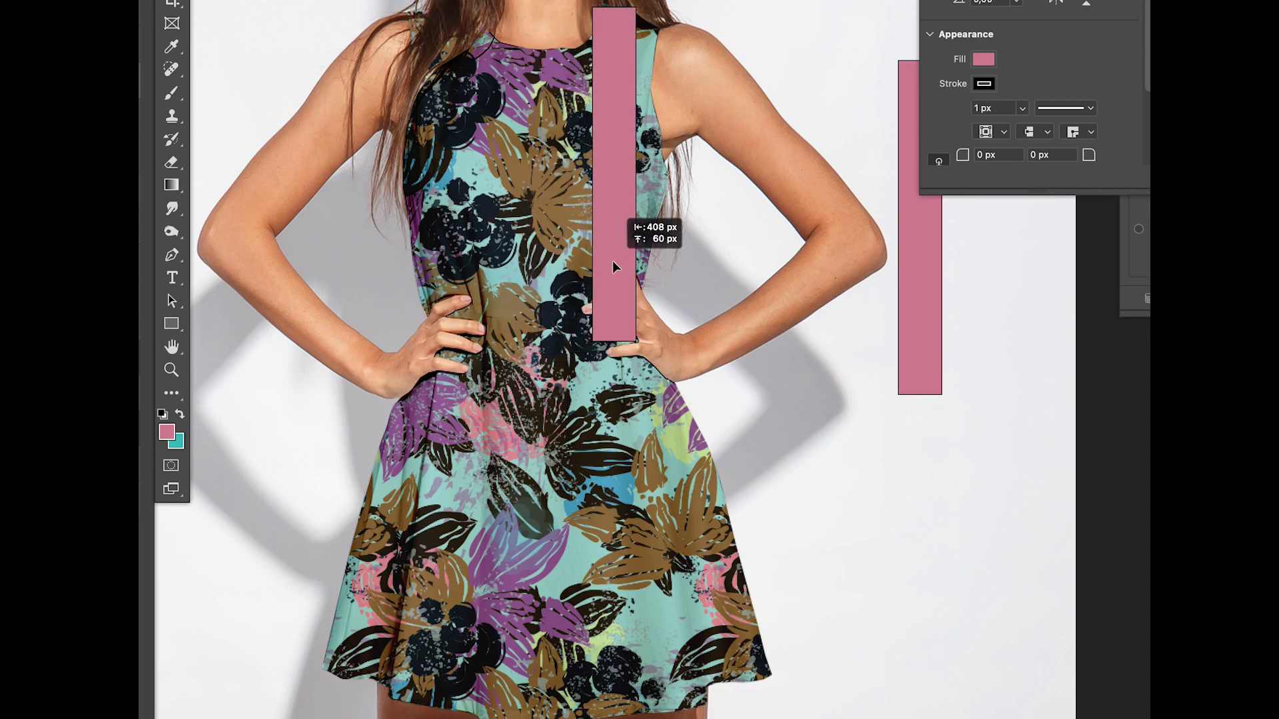
left_click_drag(614, 266, 613, 266)
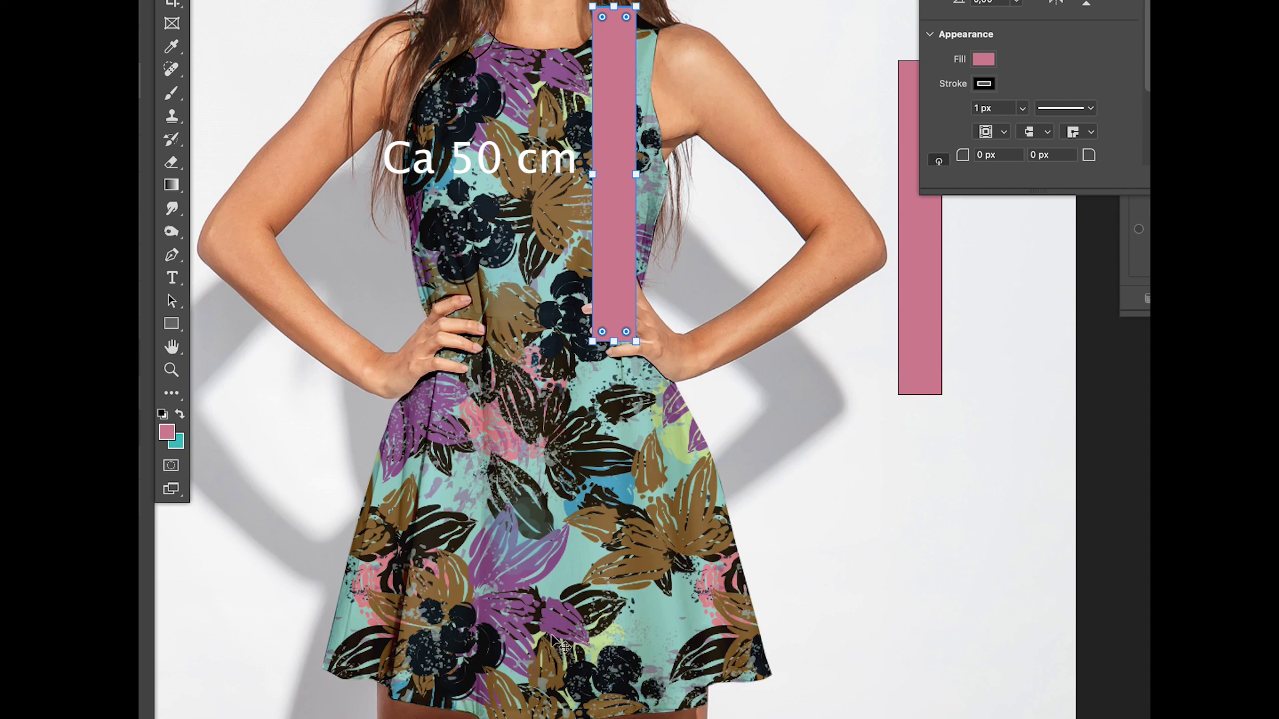
left_click_drag(613, 69, 565, 141)
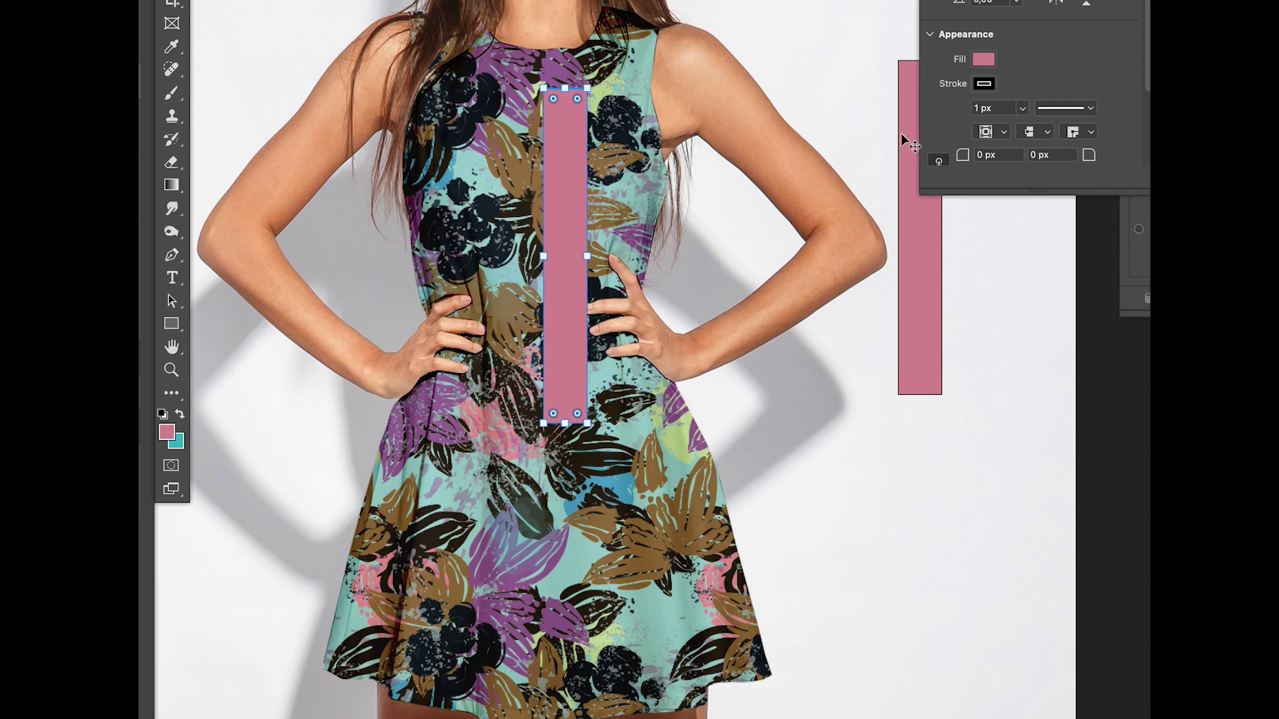
left_click_drag(906, 138, 596, 496)
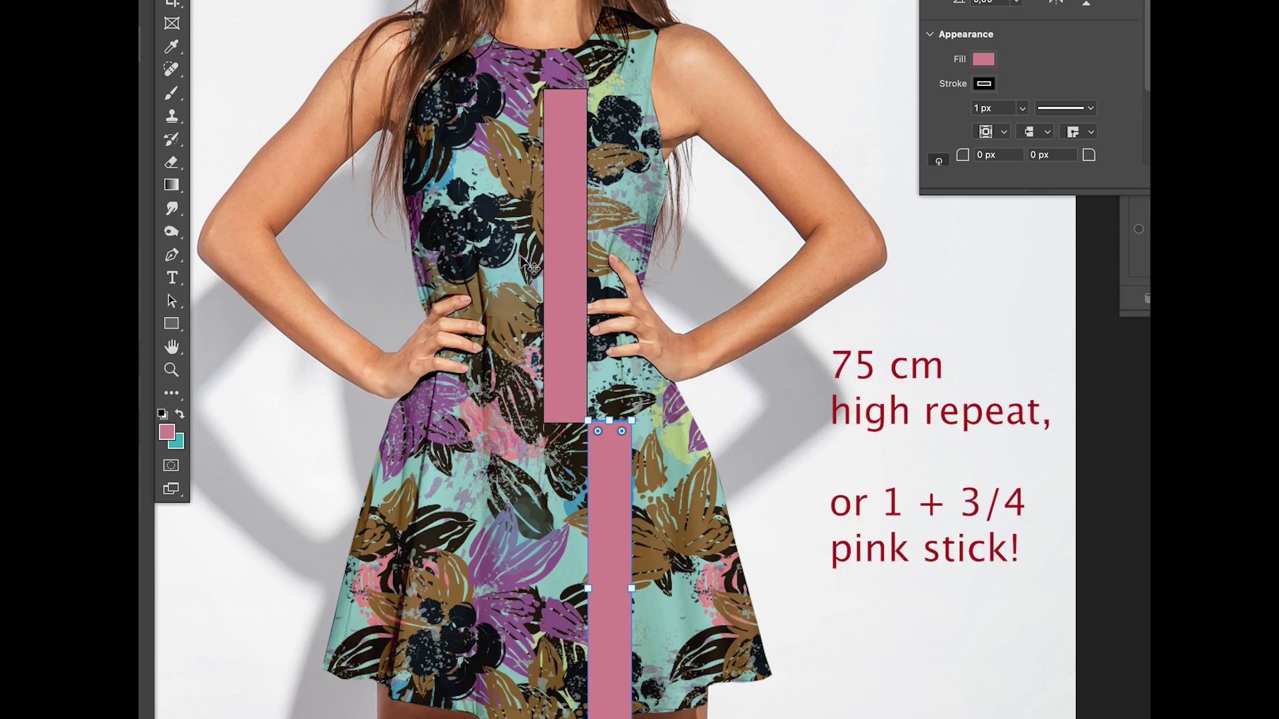
key("Tab")
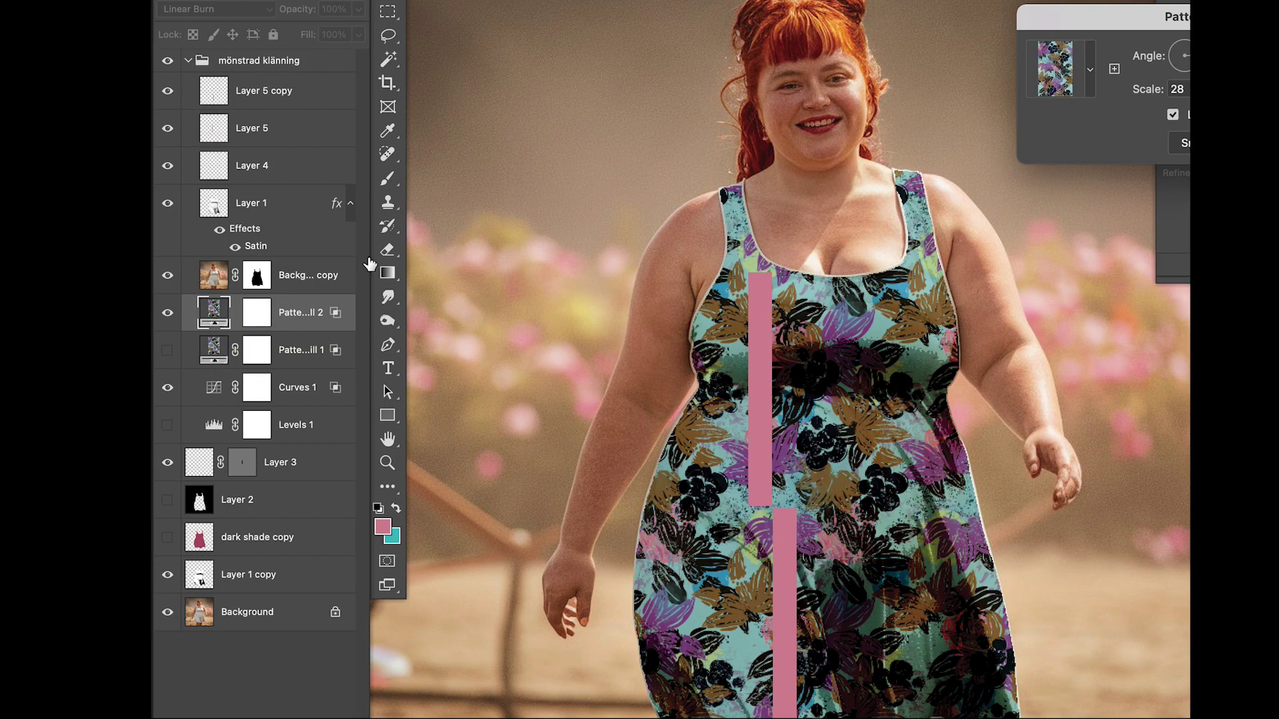
- Set the dress pattern fill's scale to 30% and apply it
left_click_drag(1250, 22, 1078, 11)
left_click_drag(1023, 81, 998, 81)
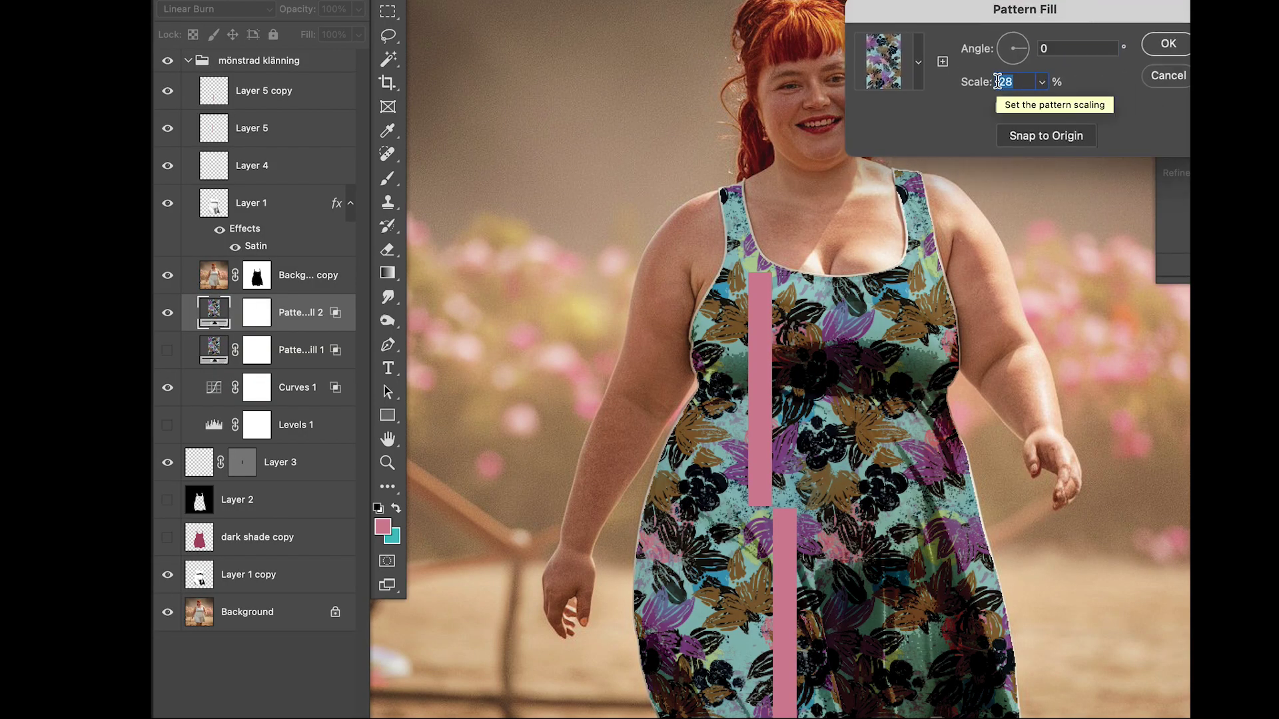
type("30")
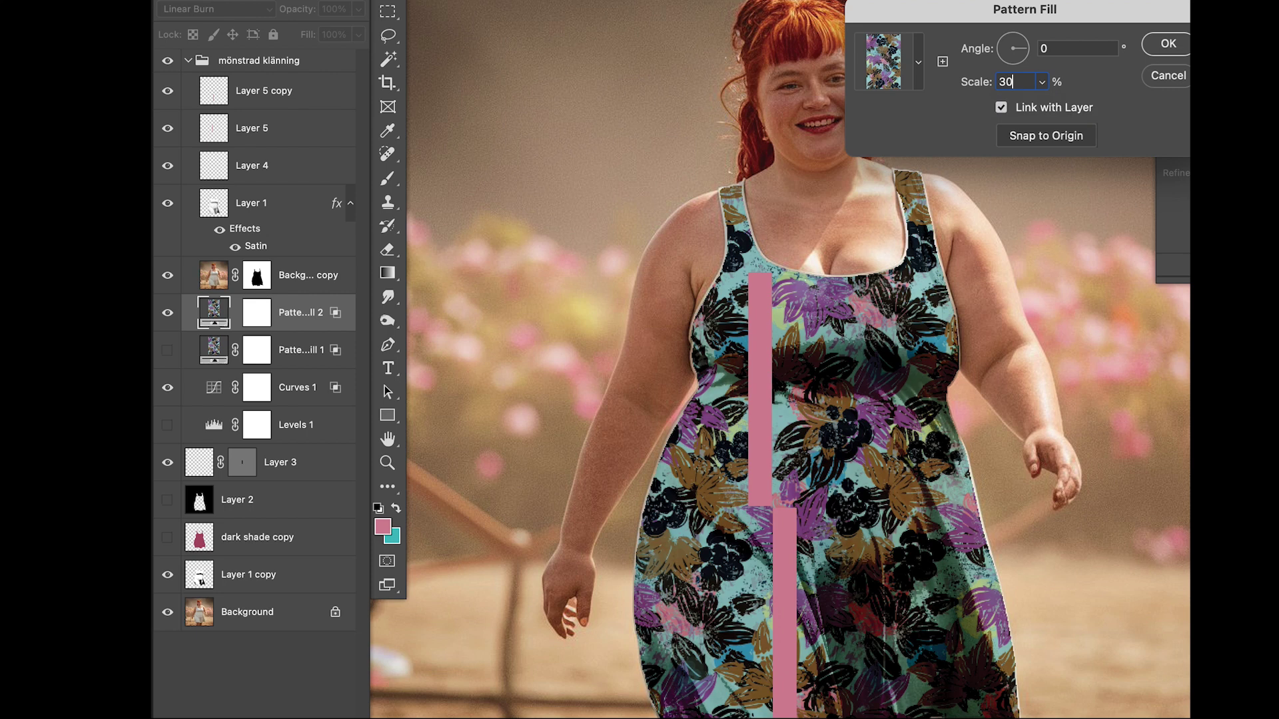
key("Return")
- Move both pink measuring bars slightly up the dress, keeping them end to end, and deselect them
mouse_move(751, 413)
left_mouse_down()
mouse_move(731, 412)
mouse_move(769, 411)
mouse_move(755, 410)
mouse_move(763, 394)
left_mouse_up()
left_click_drag(778, 578, 774, 556)
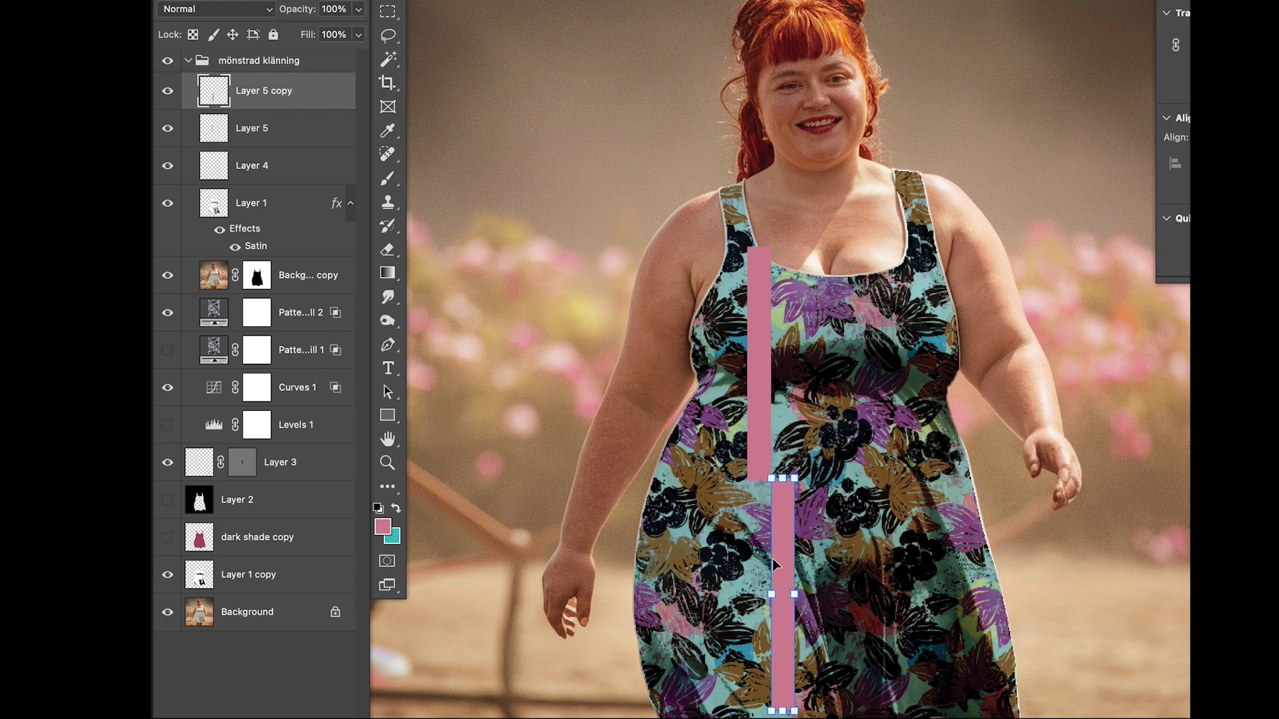
left_click(545, 346)
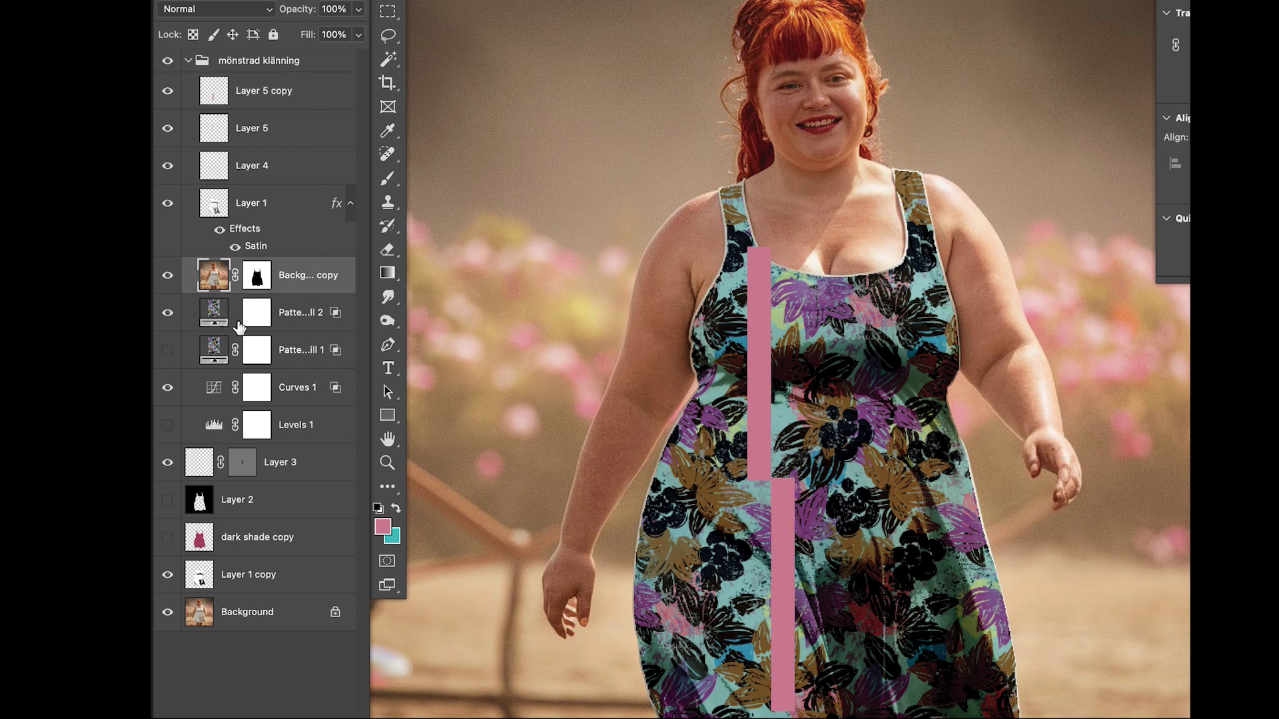
- Reopen the Pattern Fill 2 settings and set the pattern scale to 45%
left_click(236, 323)
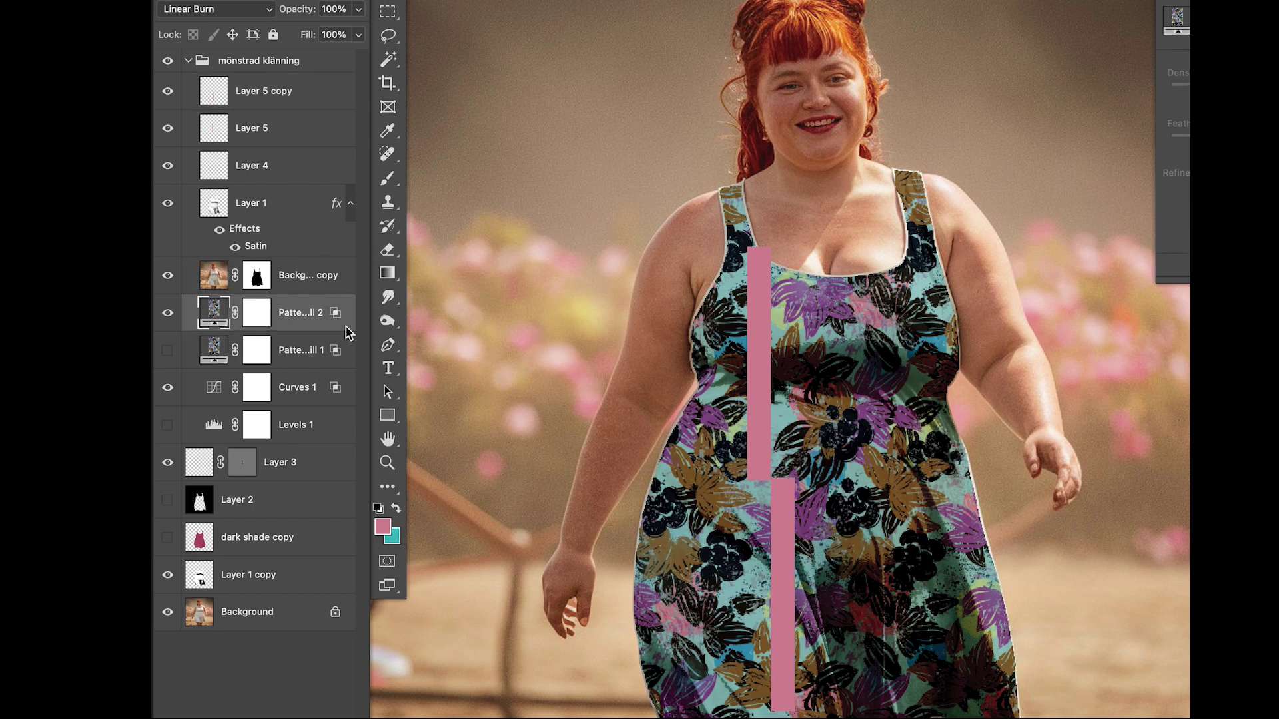
double_click(211, 318)
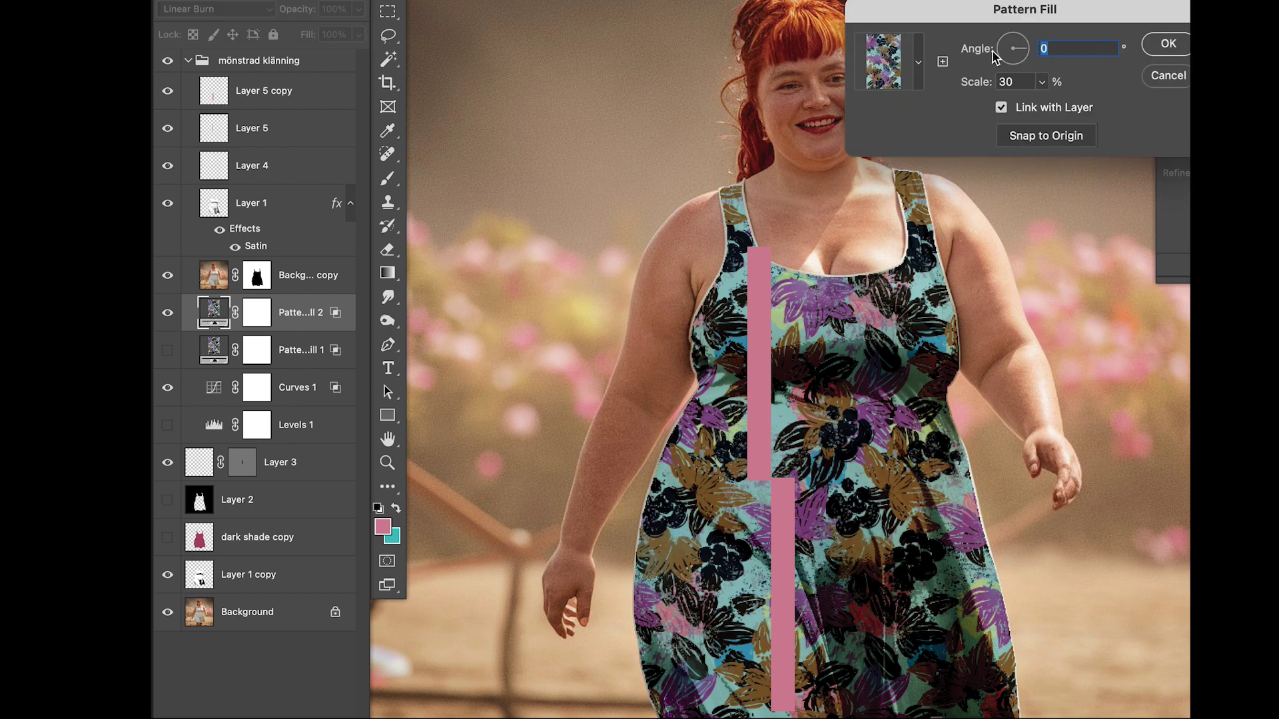
double_click(1018, 80)
type("45")
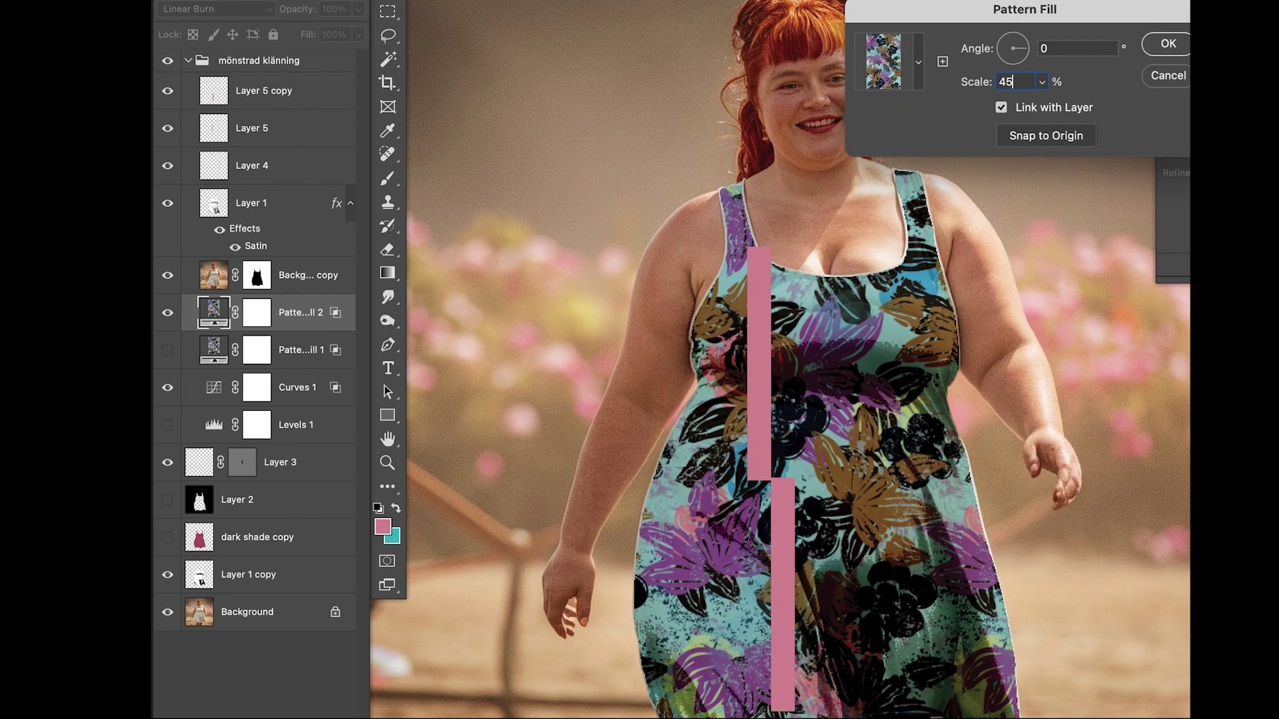